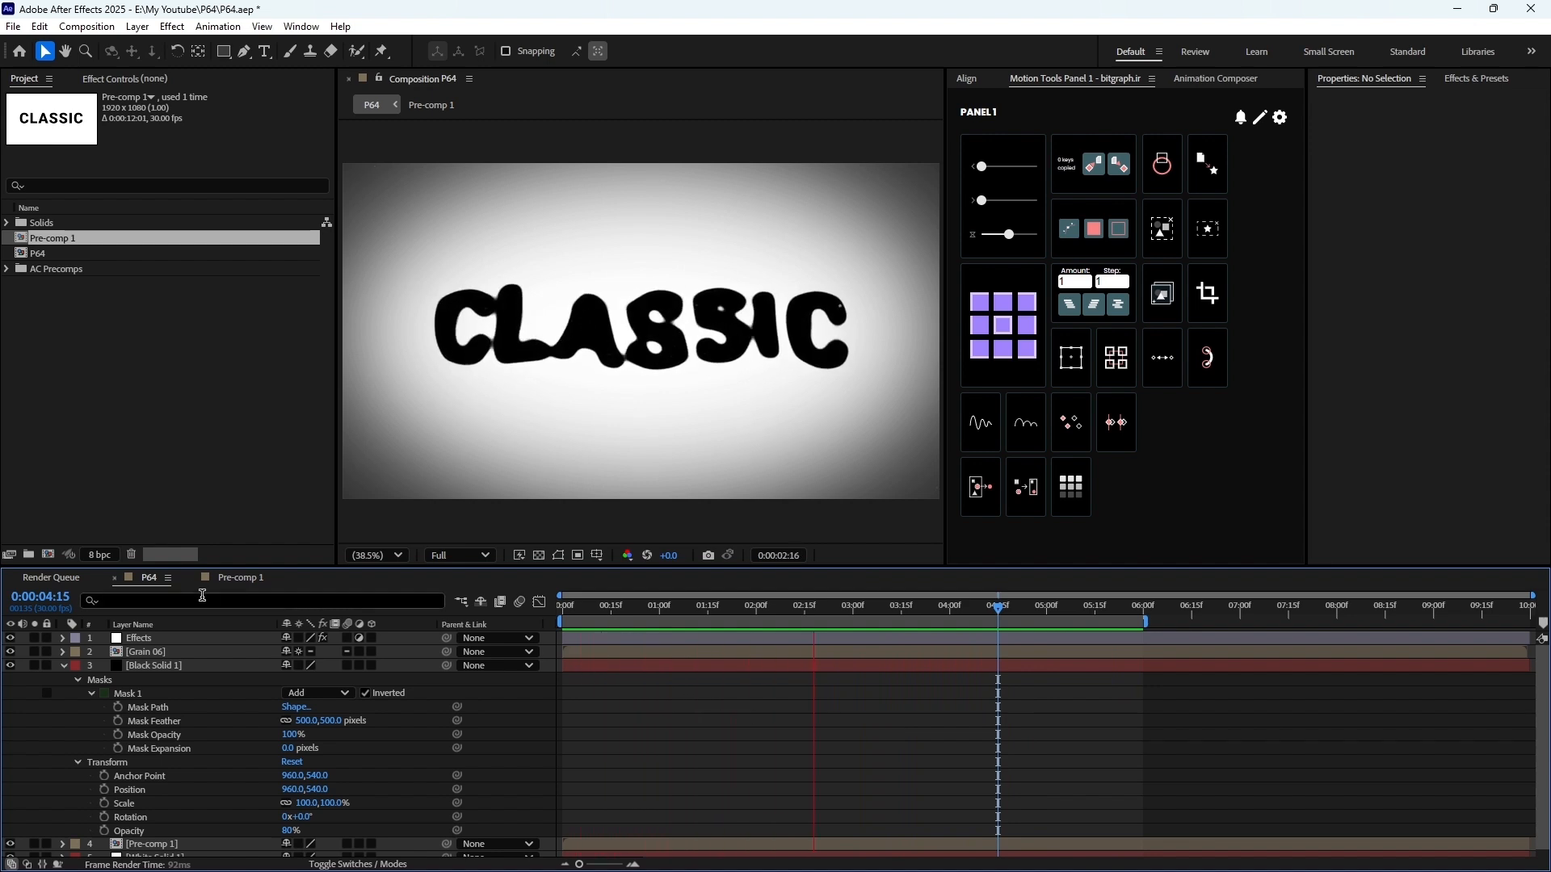
Open the Pre-comp 1 layer from the P64 composition and preview its text morph animation
{"action": "scroll", "coordinate": [162, 753], "scroll_direction": "down", "scroll_amount": 1}
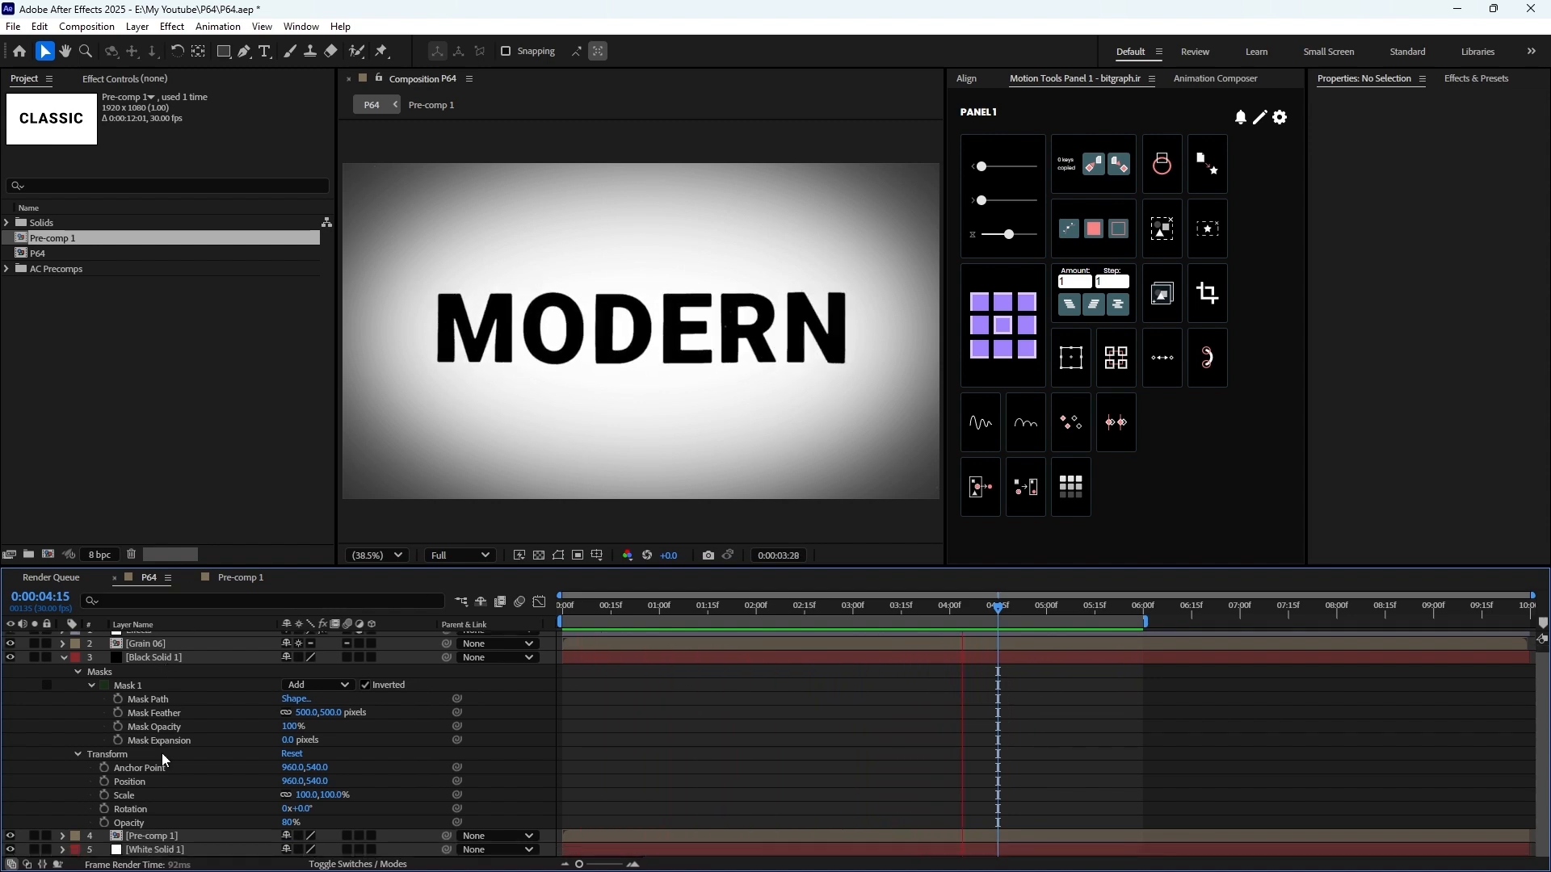
{"action": "double_click", "coordinate": [135, 837]}
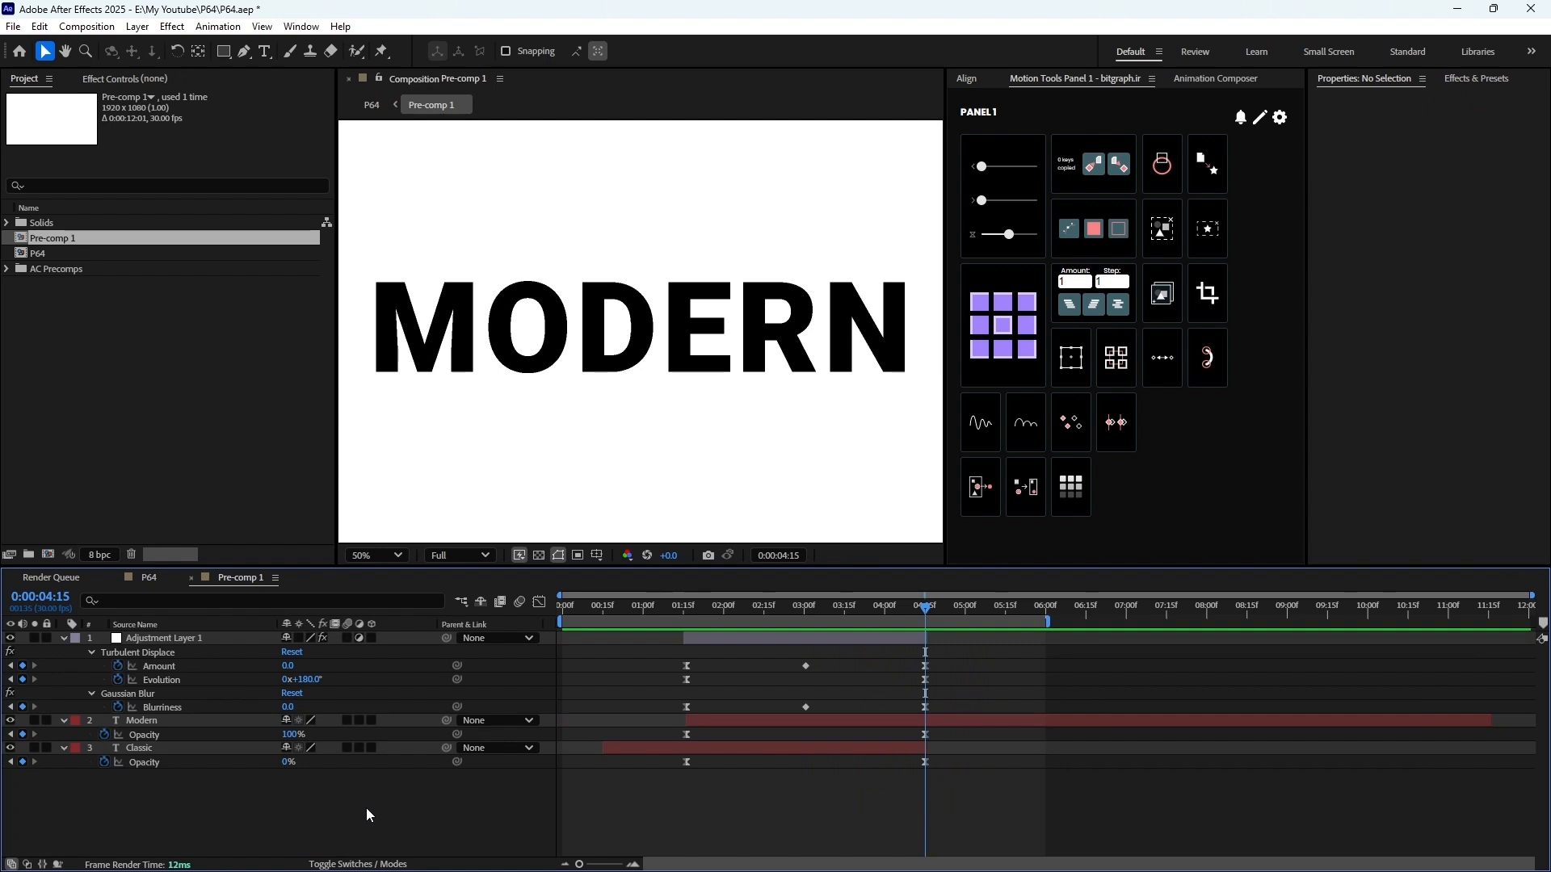
{"action": "key", "text": "KP_0"}
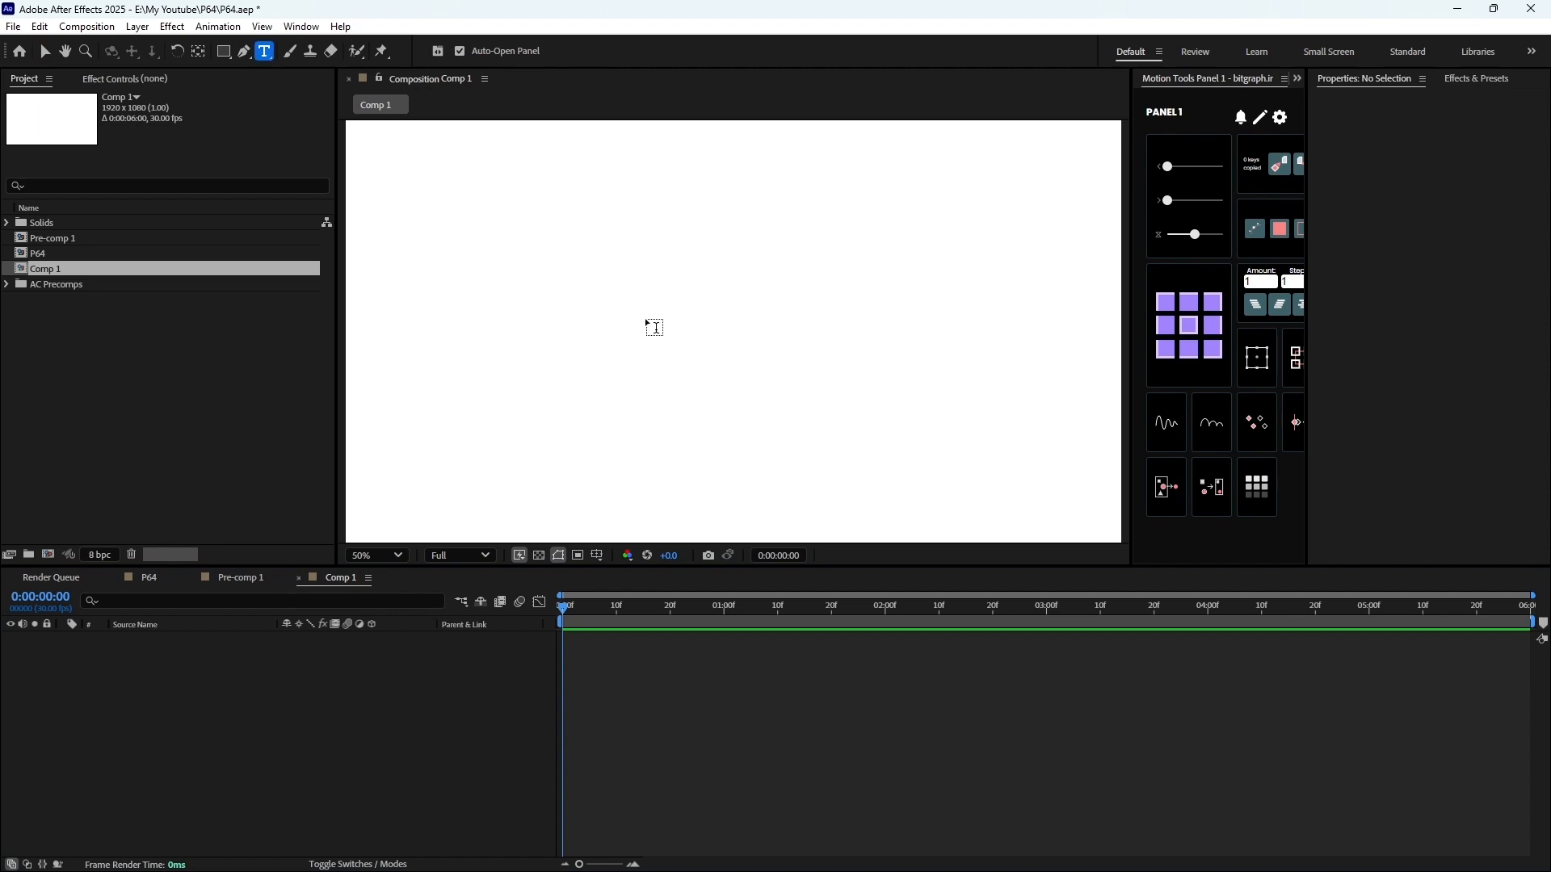
Add a text layer reading "Yes" in Comp 1 and center it horizontally and vertically in the composition
{"action": "left_click", "coordinate": [670, 336]}
{"action": "type", "text": "Yes"}
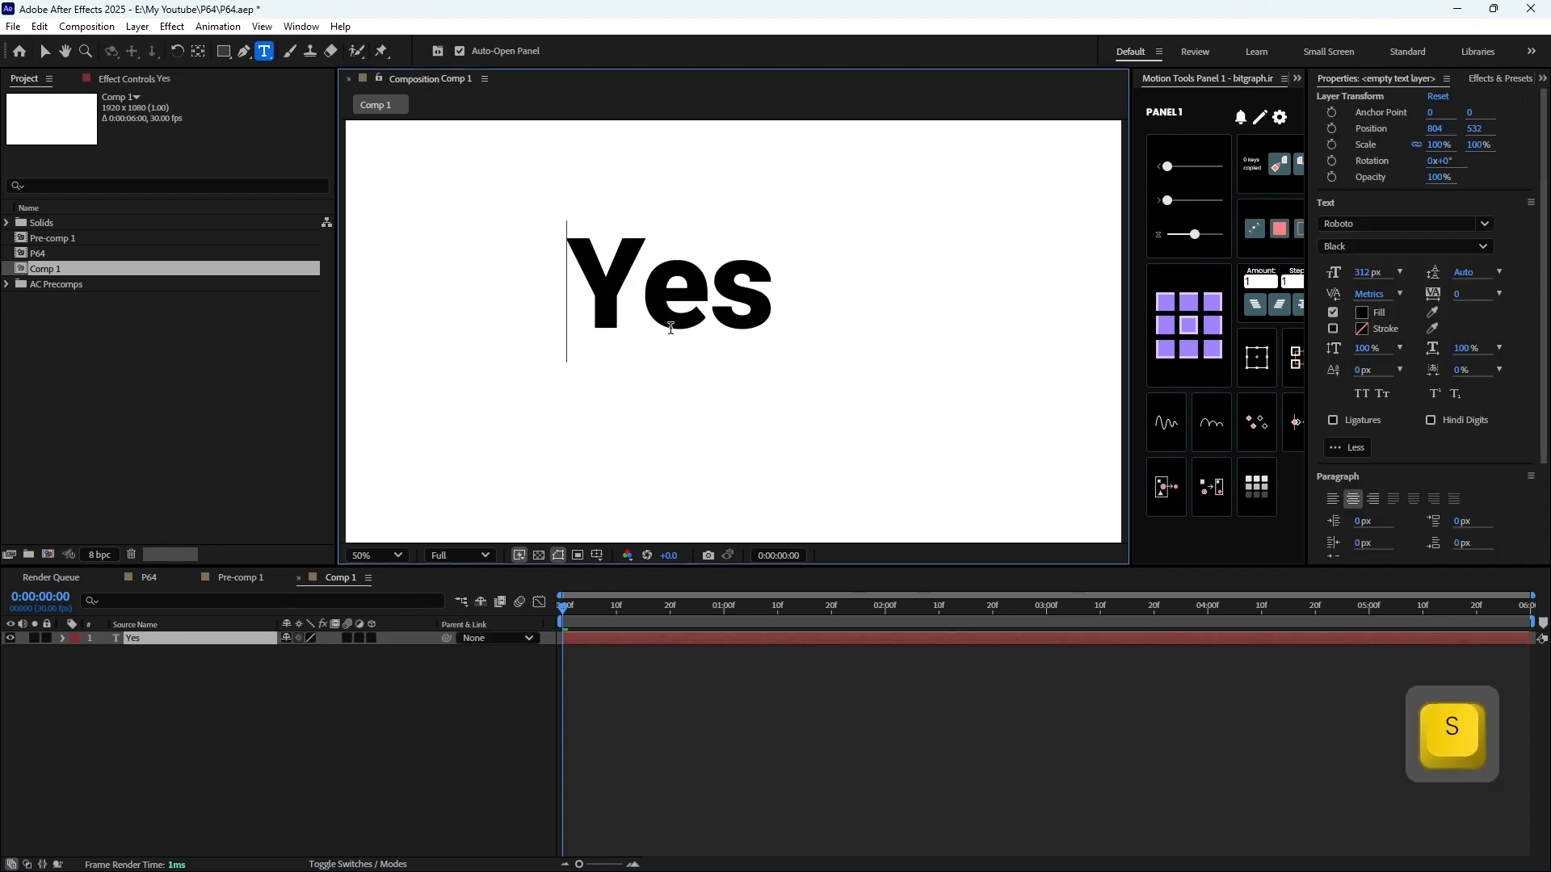
{"action": "left_click", "coordinate": [1298, 80]}
{"action": "left_click", "coordinate": [1312, 100]}
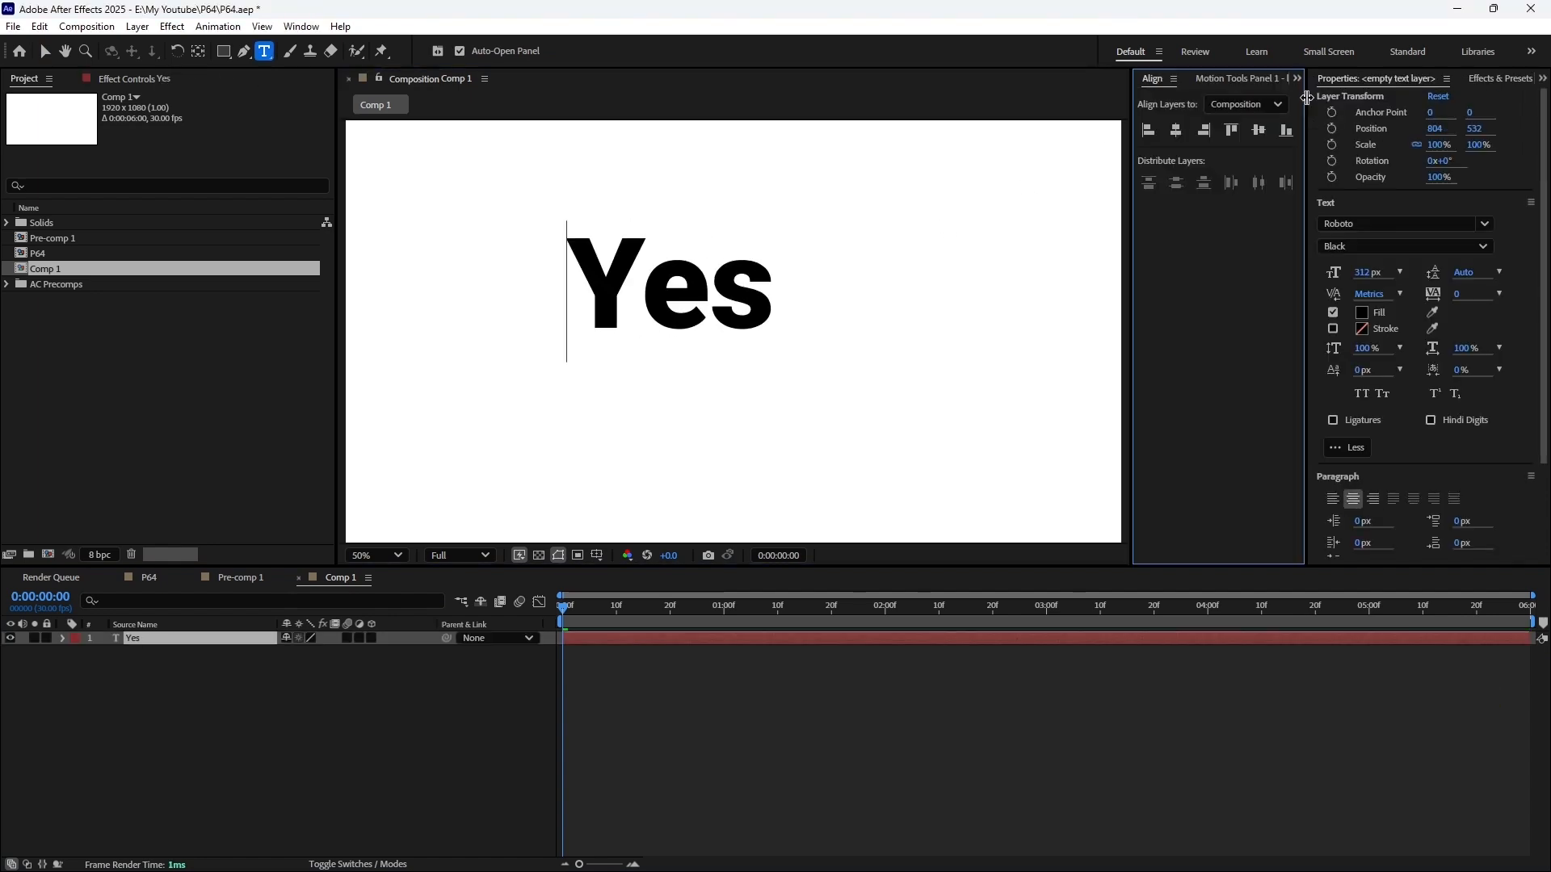
{"action": "left_click", "coordinate": [1176, 130]}
{"action": "left_click", "coordinate": [1259, 131]}
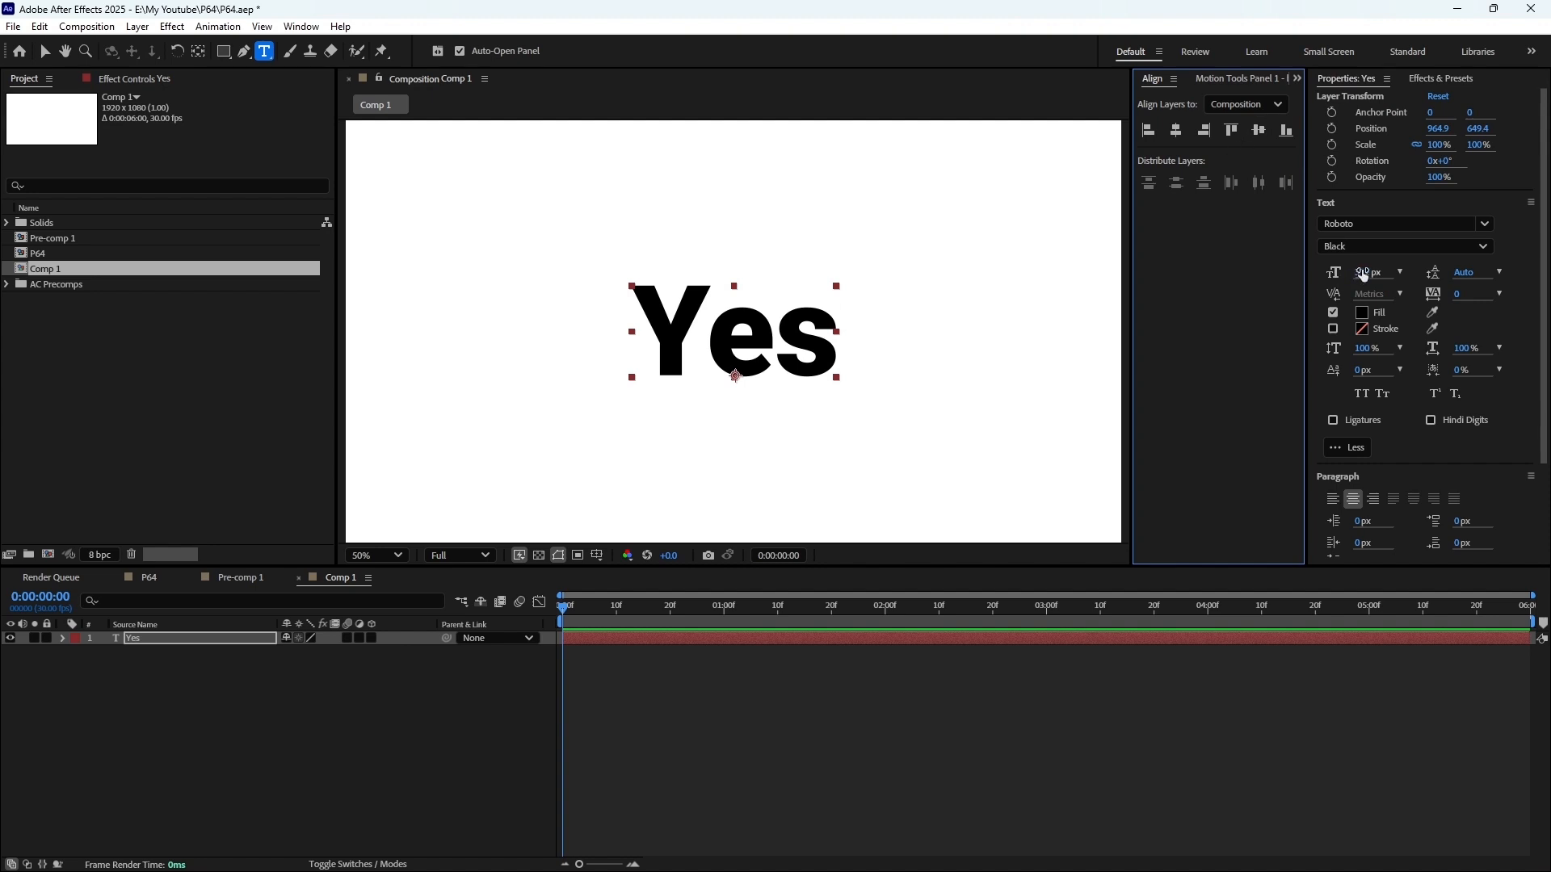
Enlarge the "Yes" text to a font size of 539 px and center it in the composition again
{"action": "left_click_drag", "start_coordinate": [1365, 272], "coordinate": [1523, 286]}
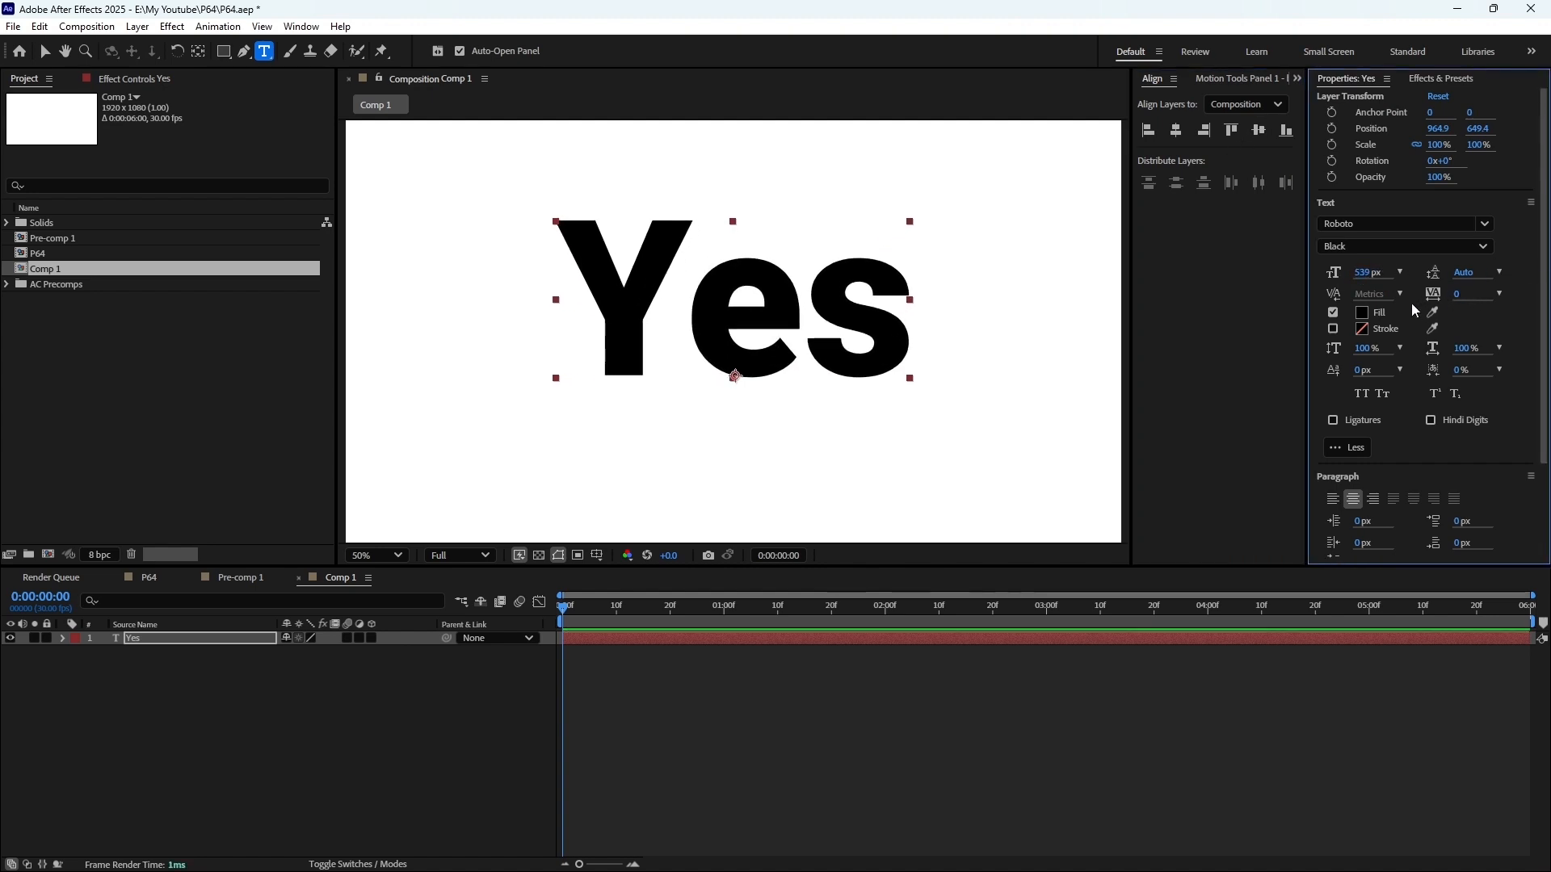
{"action": "left_click", "coordinate": [45, 54]}
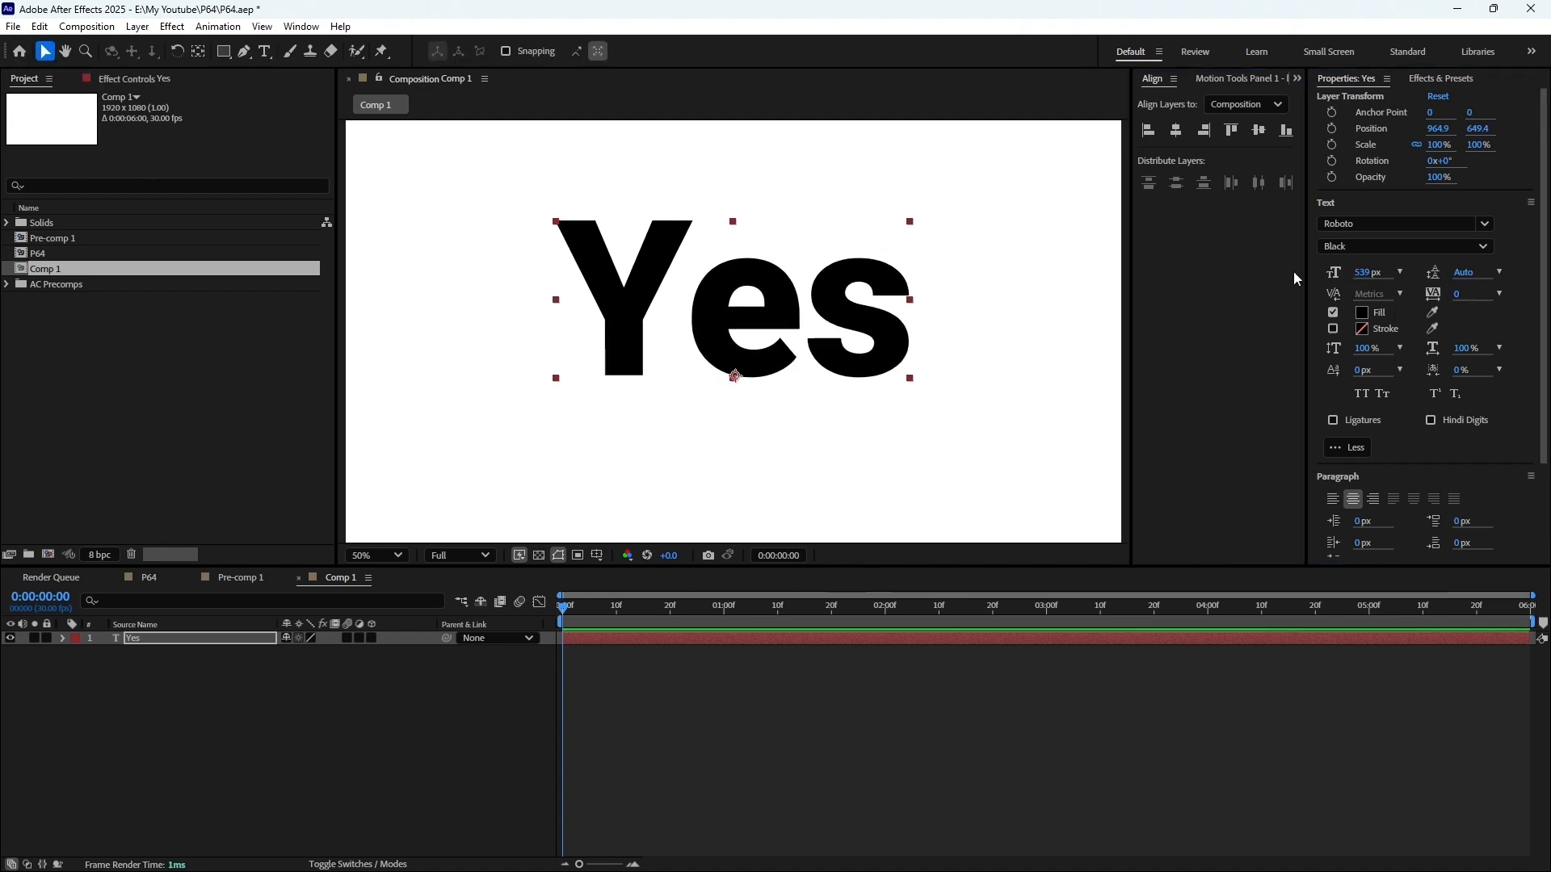
{"action": "left_click", "coordinate": [1176, 130]}
{"action": "left_click", "coordinate": [1258, 131]}
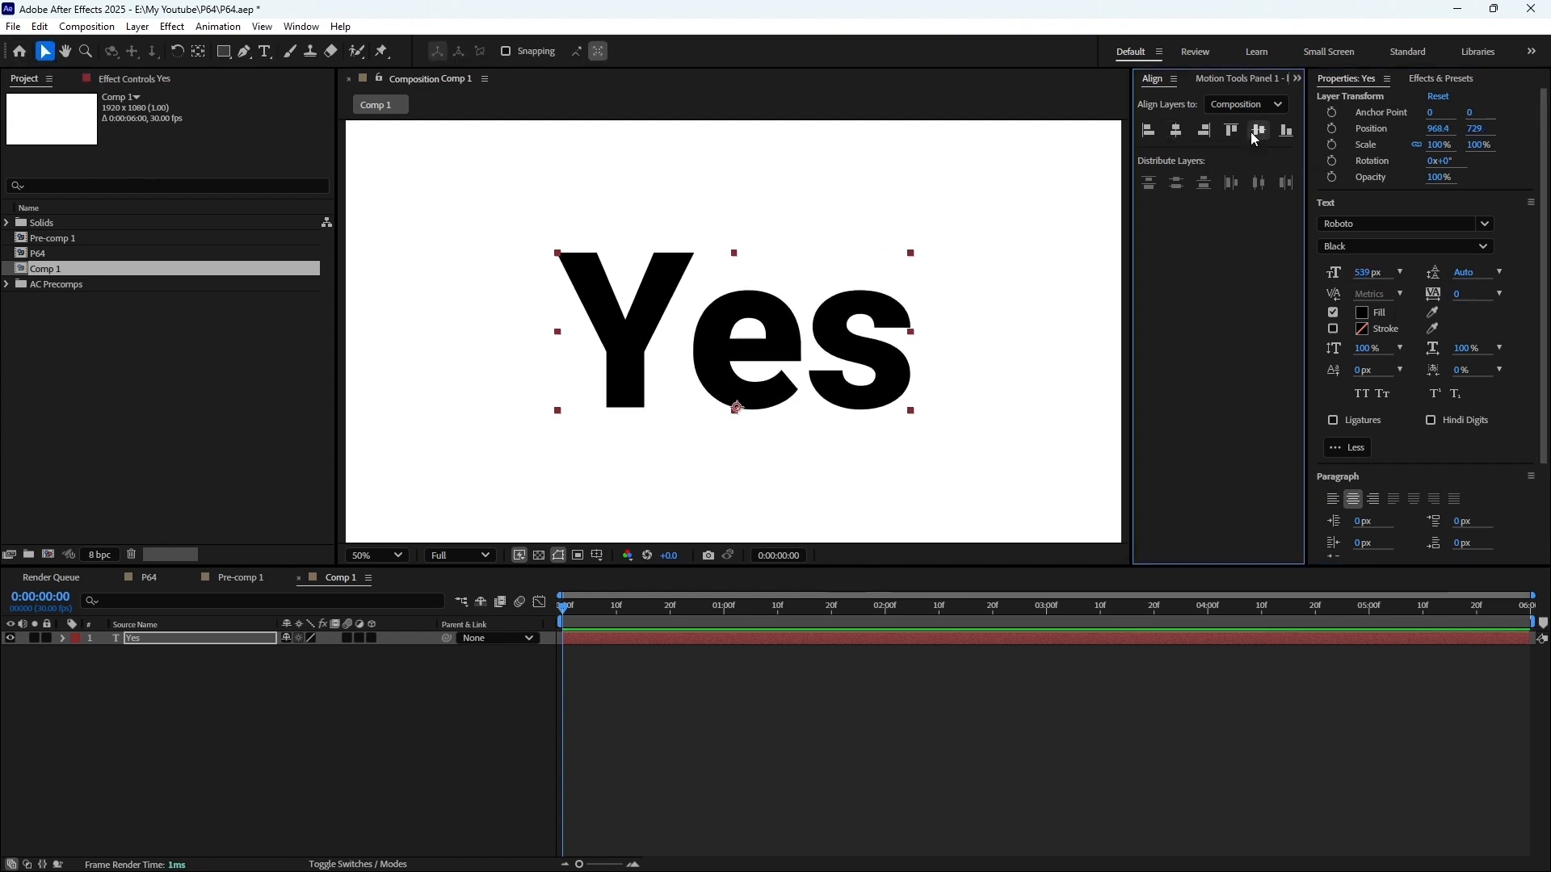
Duplicate the "Yes" text layer and change the copy's text to "No"
{"action": "left_click", "coordinate": [644, 650]}
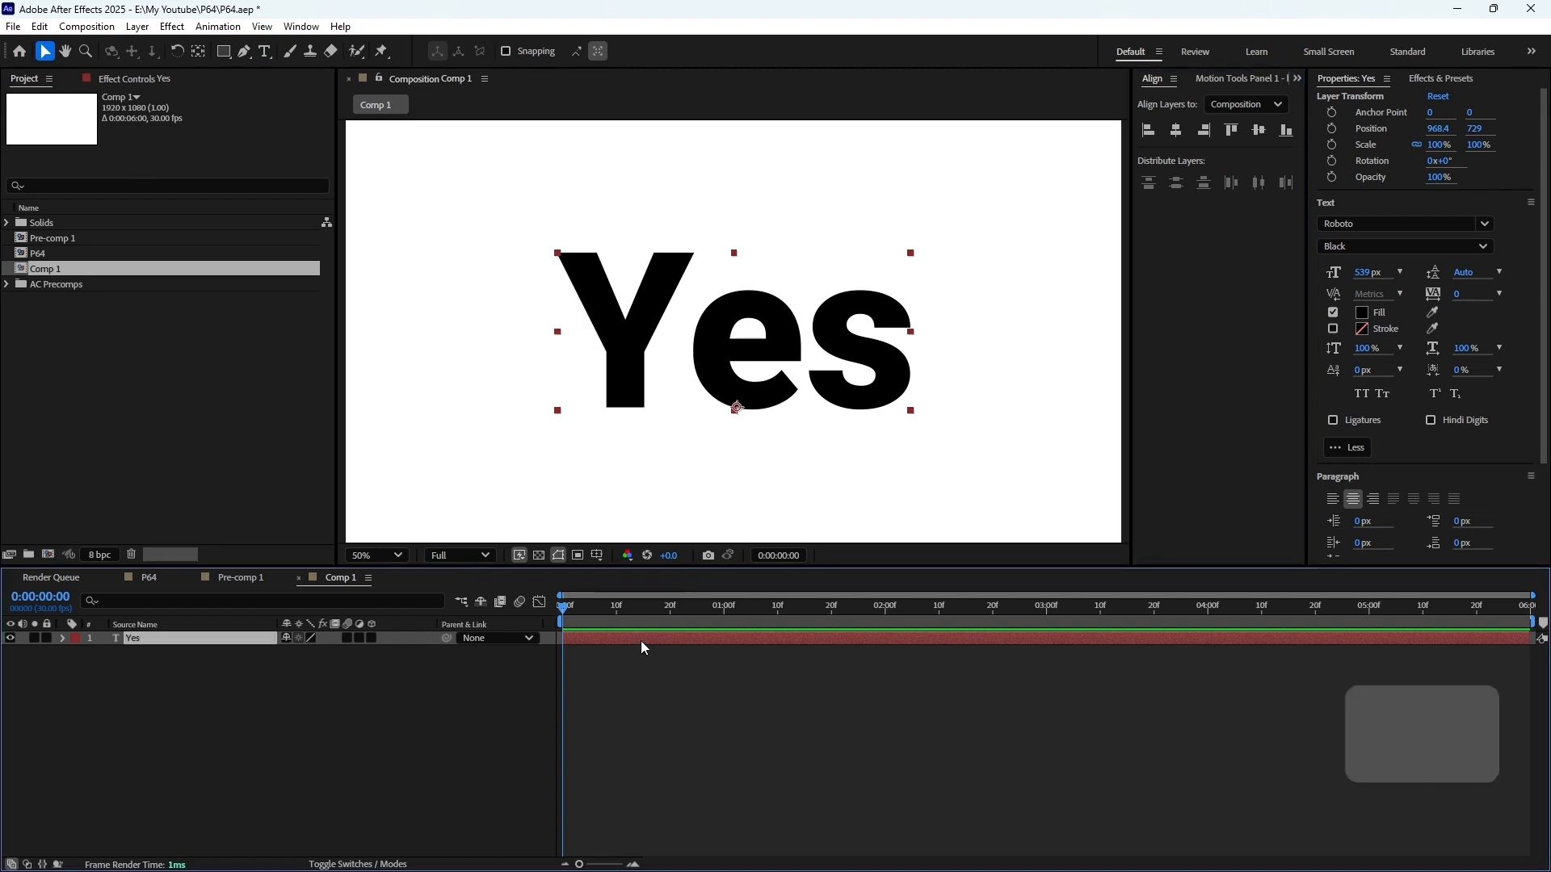
{"action": "key", "text": "ctrl+d"}
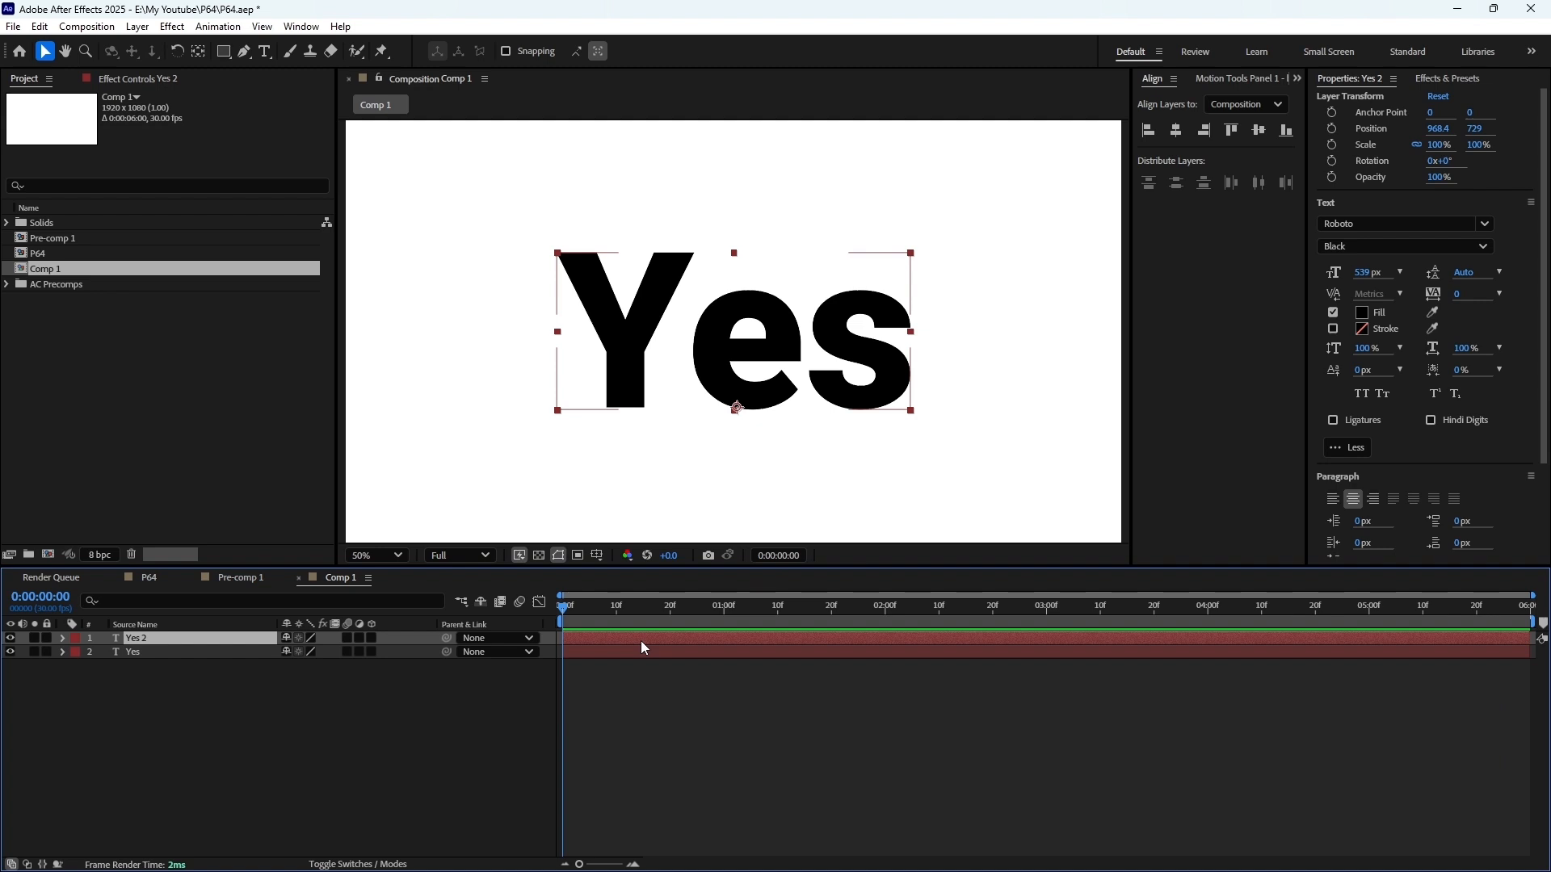
{"action": "double_click", "coordinate": [754, 372]}
{"action": "type", "text": "No"}
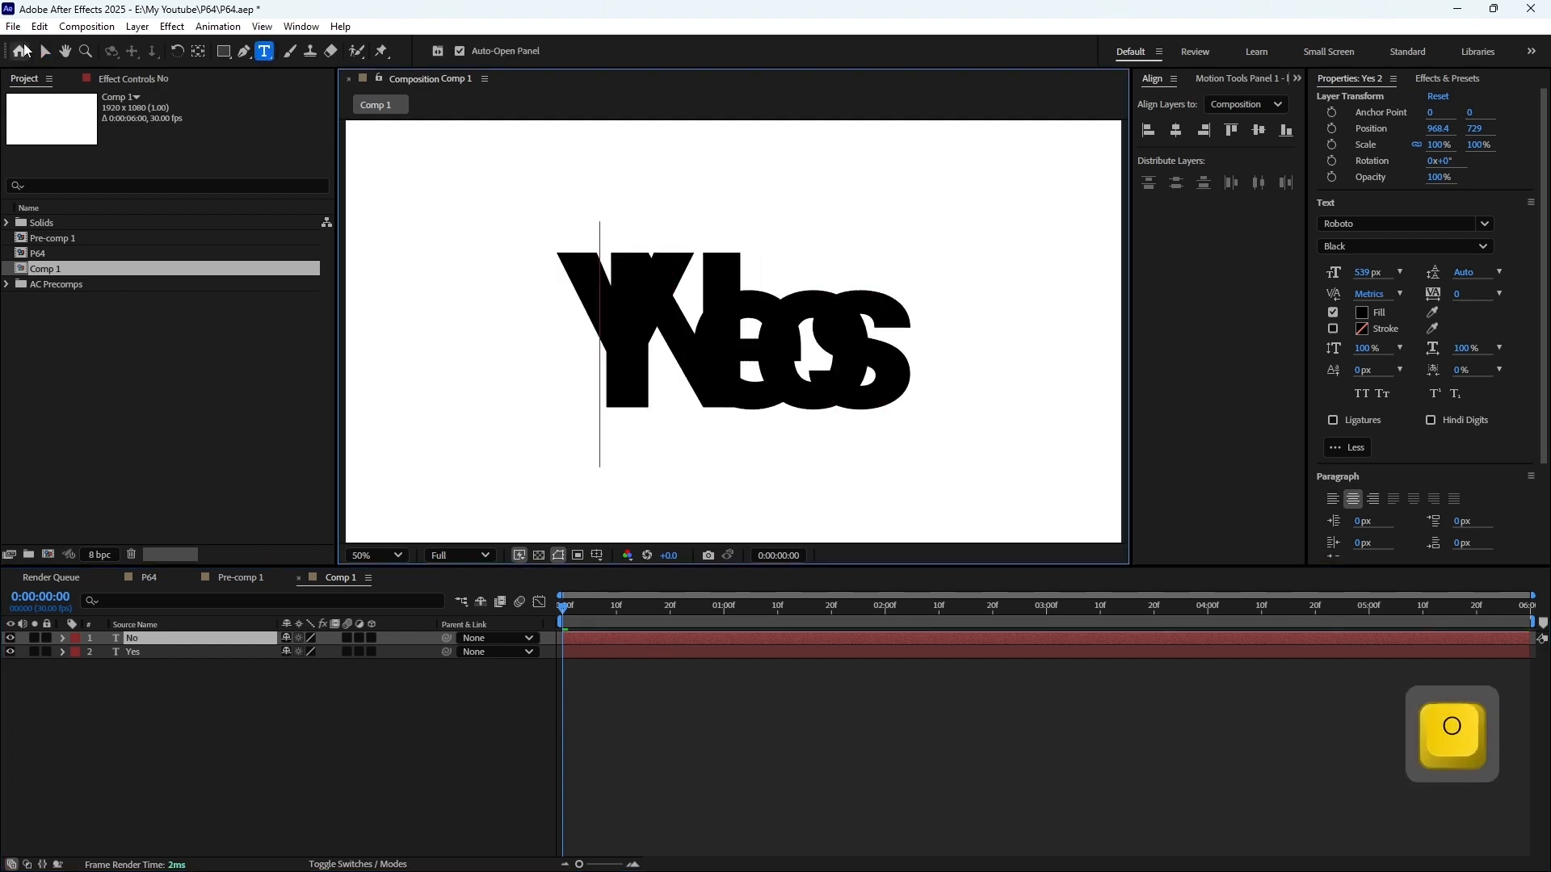
{"action": "left_click", "coordinate": [45, 51]}
Reveal both text layers' Opacity and keyframe the Yes layer at 100% at 1 second and 0% at 3 seconds
{"action": "key", "text": "ctrl+a"}
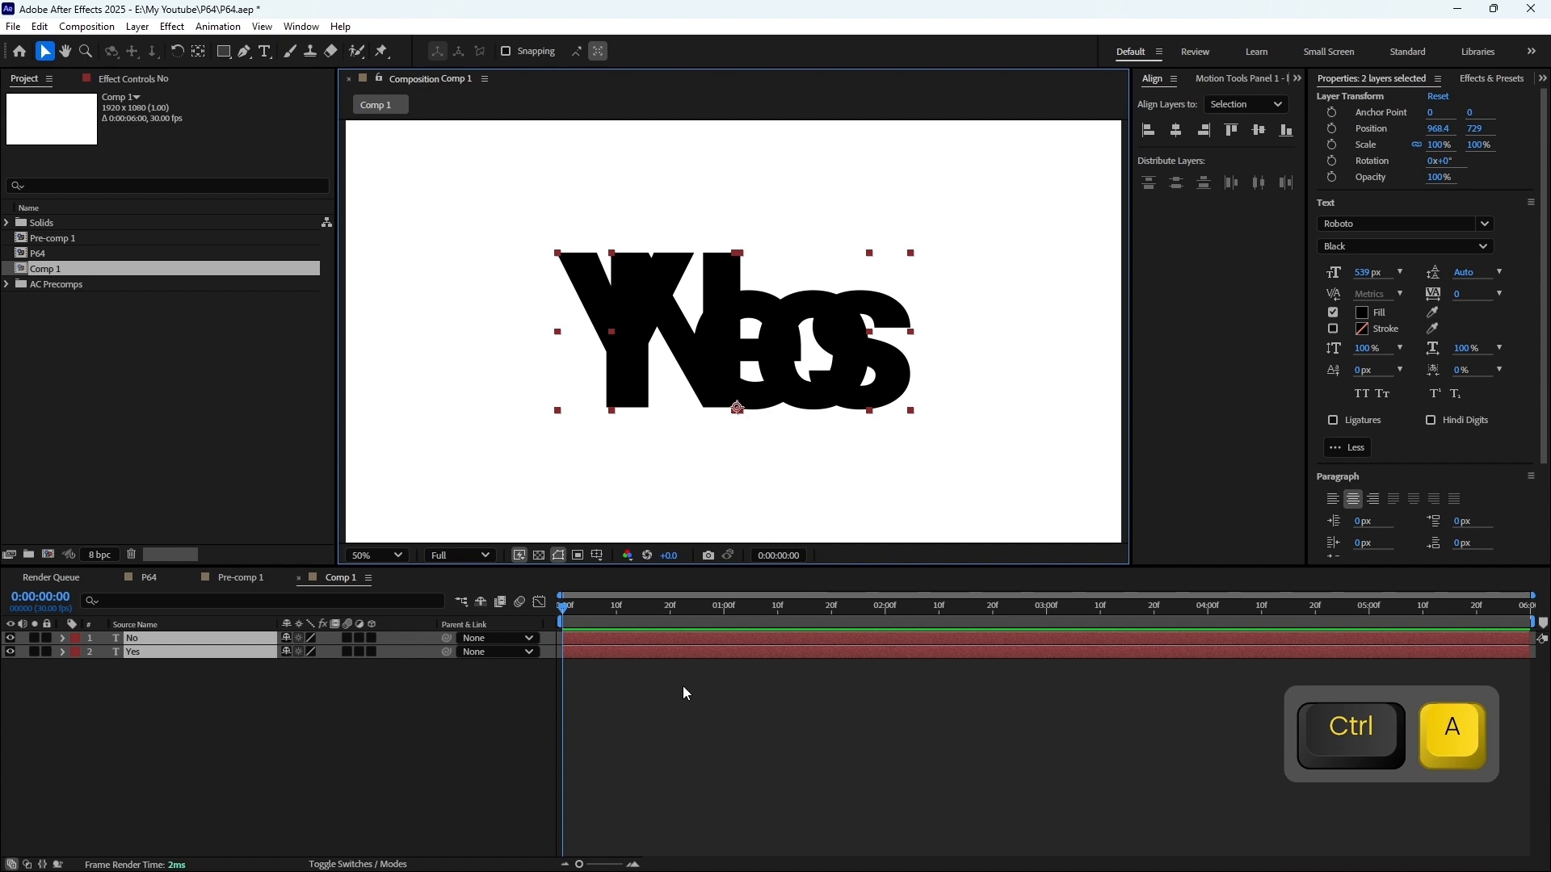
{"action": "key", "text": "t"}
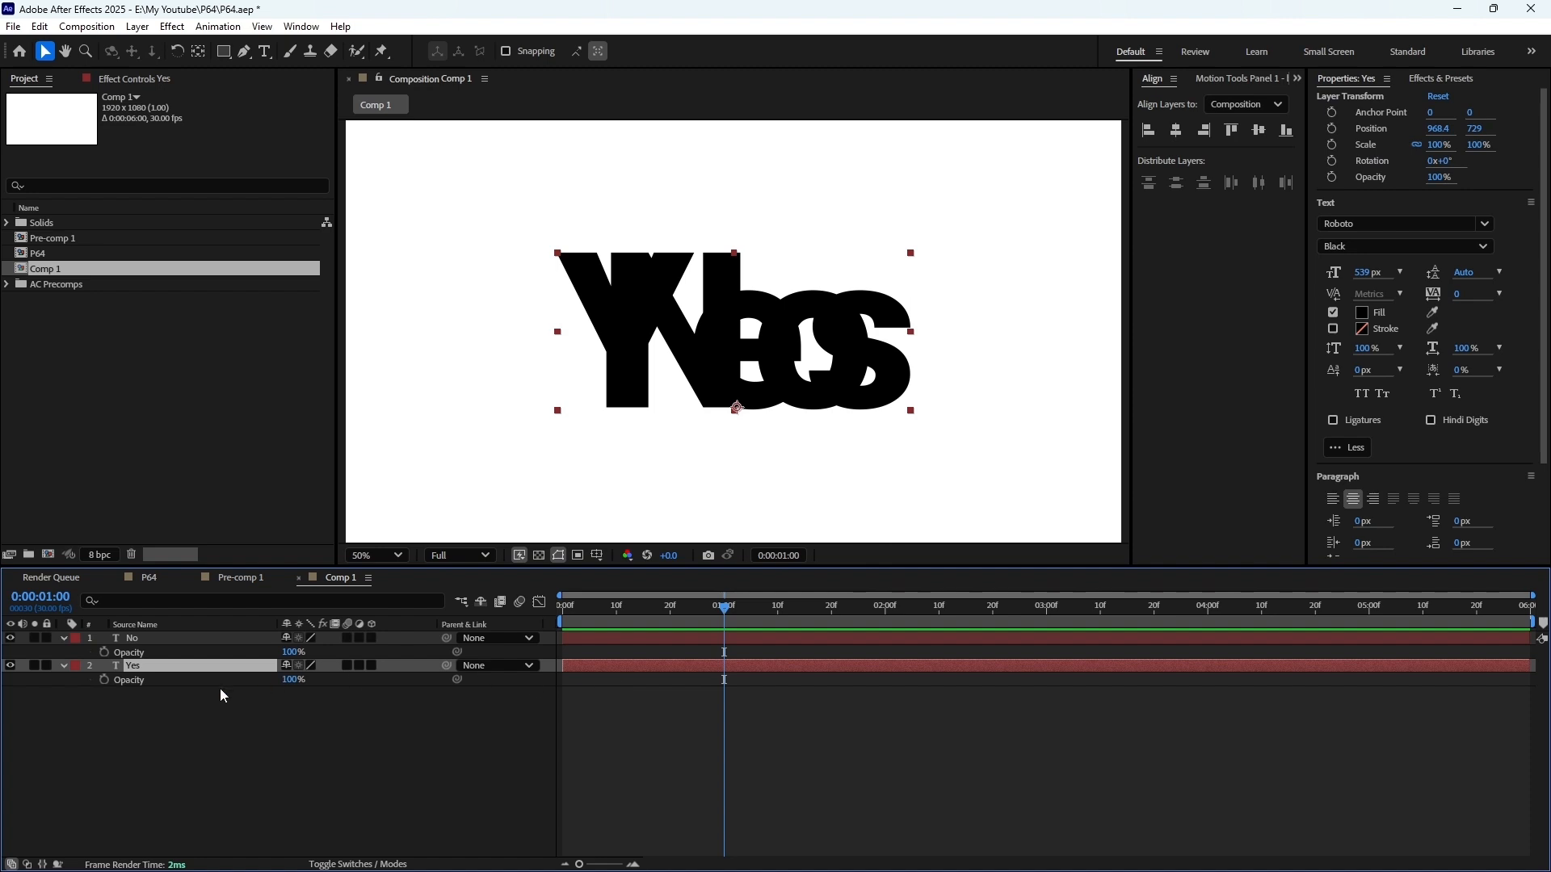
{"action": "left_click", "coordinate": [105, 680]}
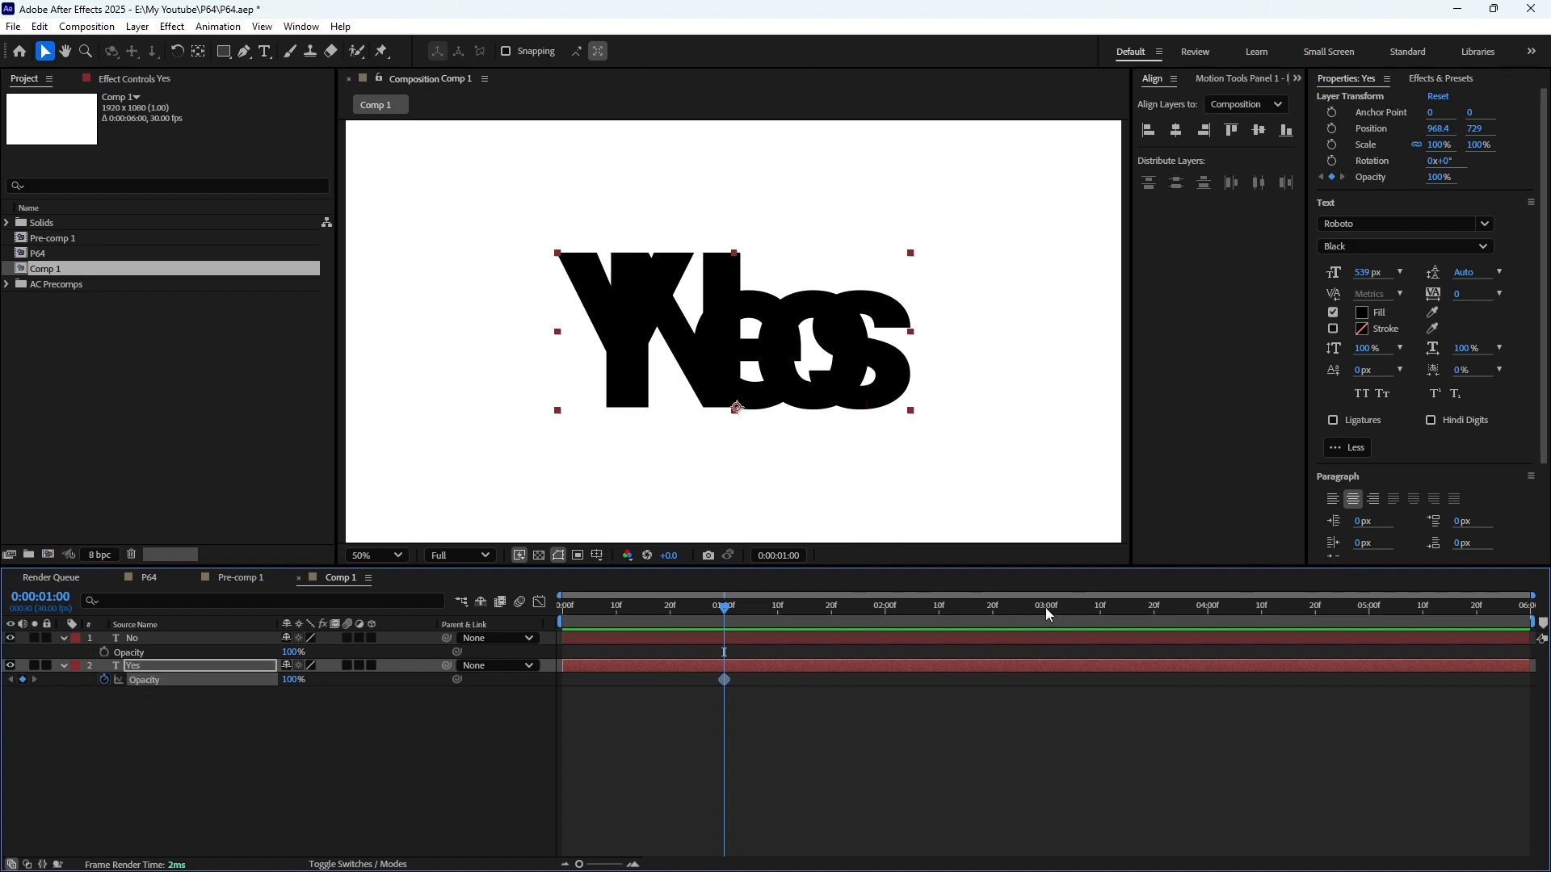
{"action": "left_click", "coordinate": [1046, 608]}
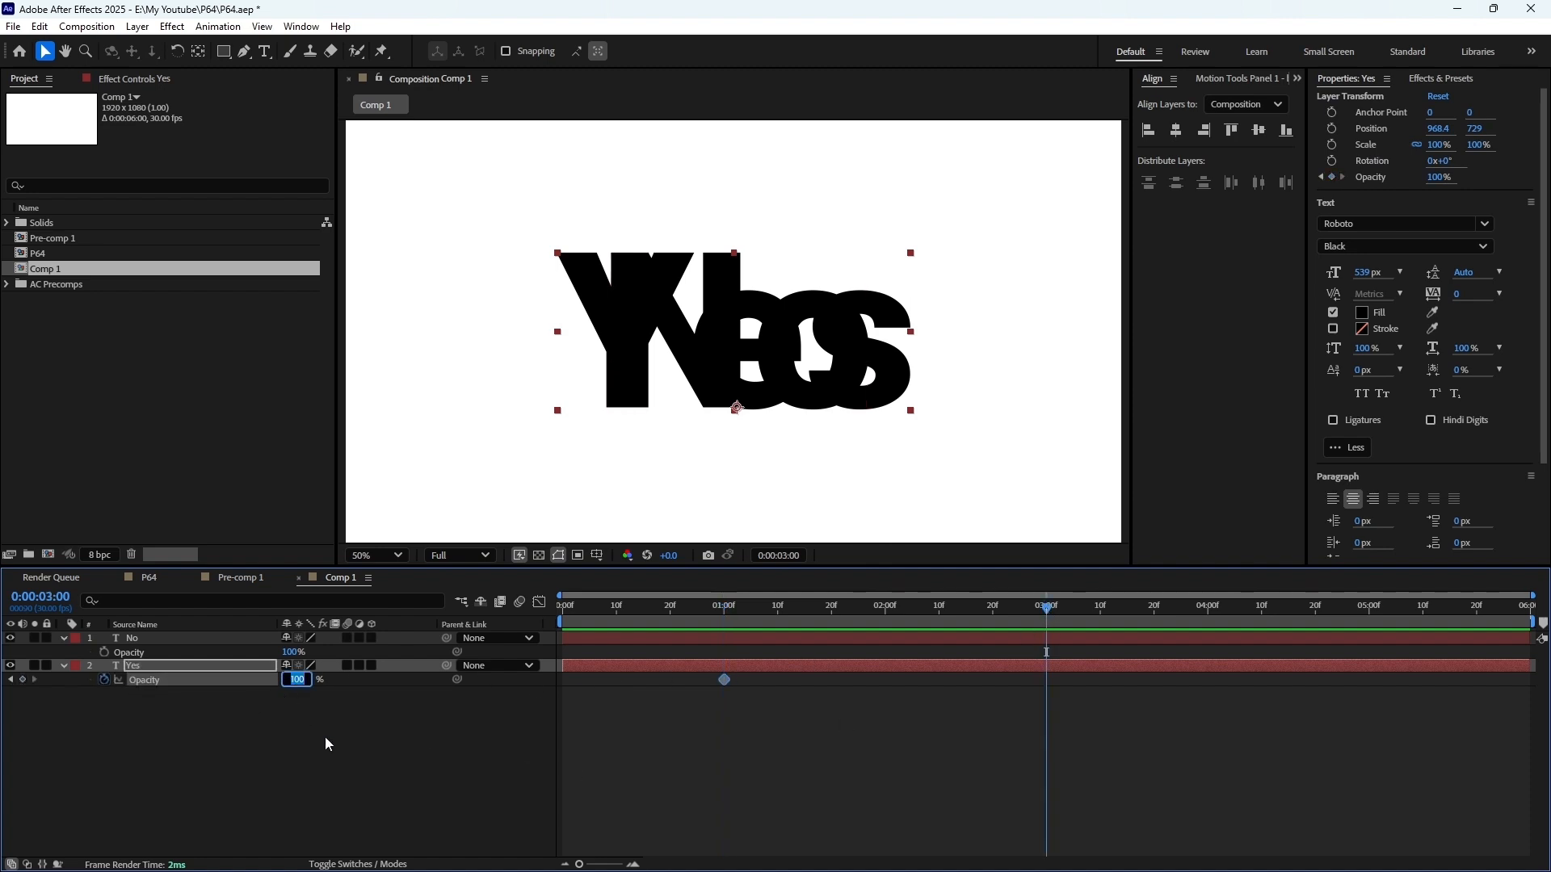
{"action": "type", "text": "0"}
{"action": "key", "text": "Return"}
Keyframe the No layer's Opacity at 100% at 3 seconds and 0% at 1 second
{"action": "left_click", "coordinate": [105, 652]}
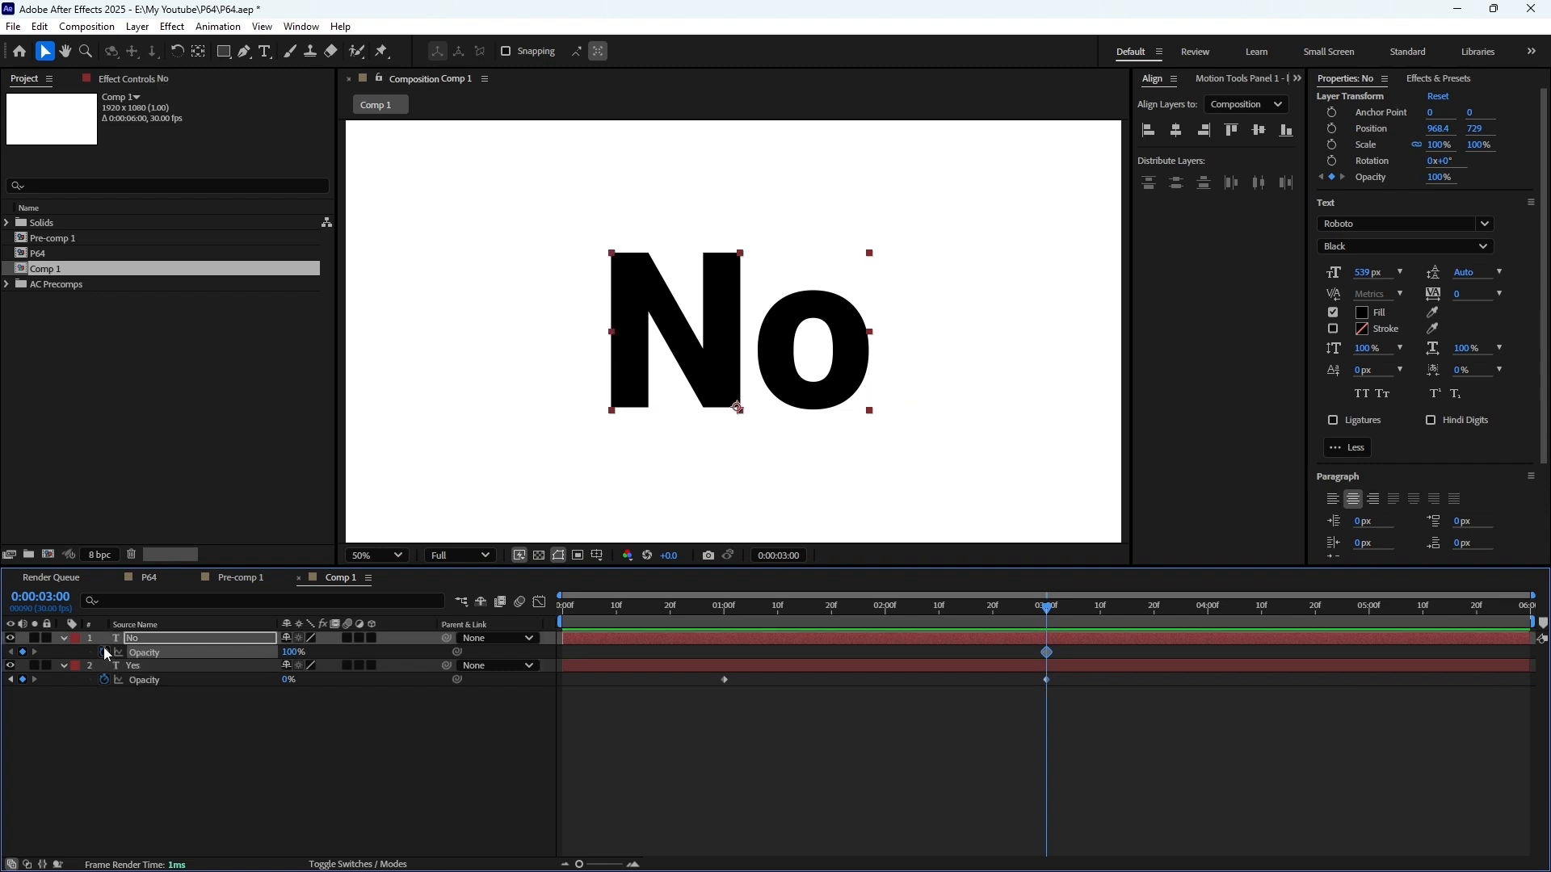
{"action": "left_click", "coordinate": [723, 611]}
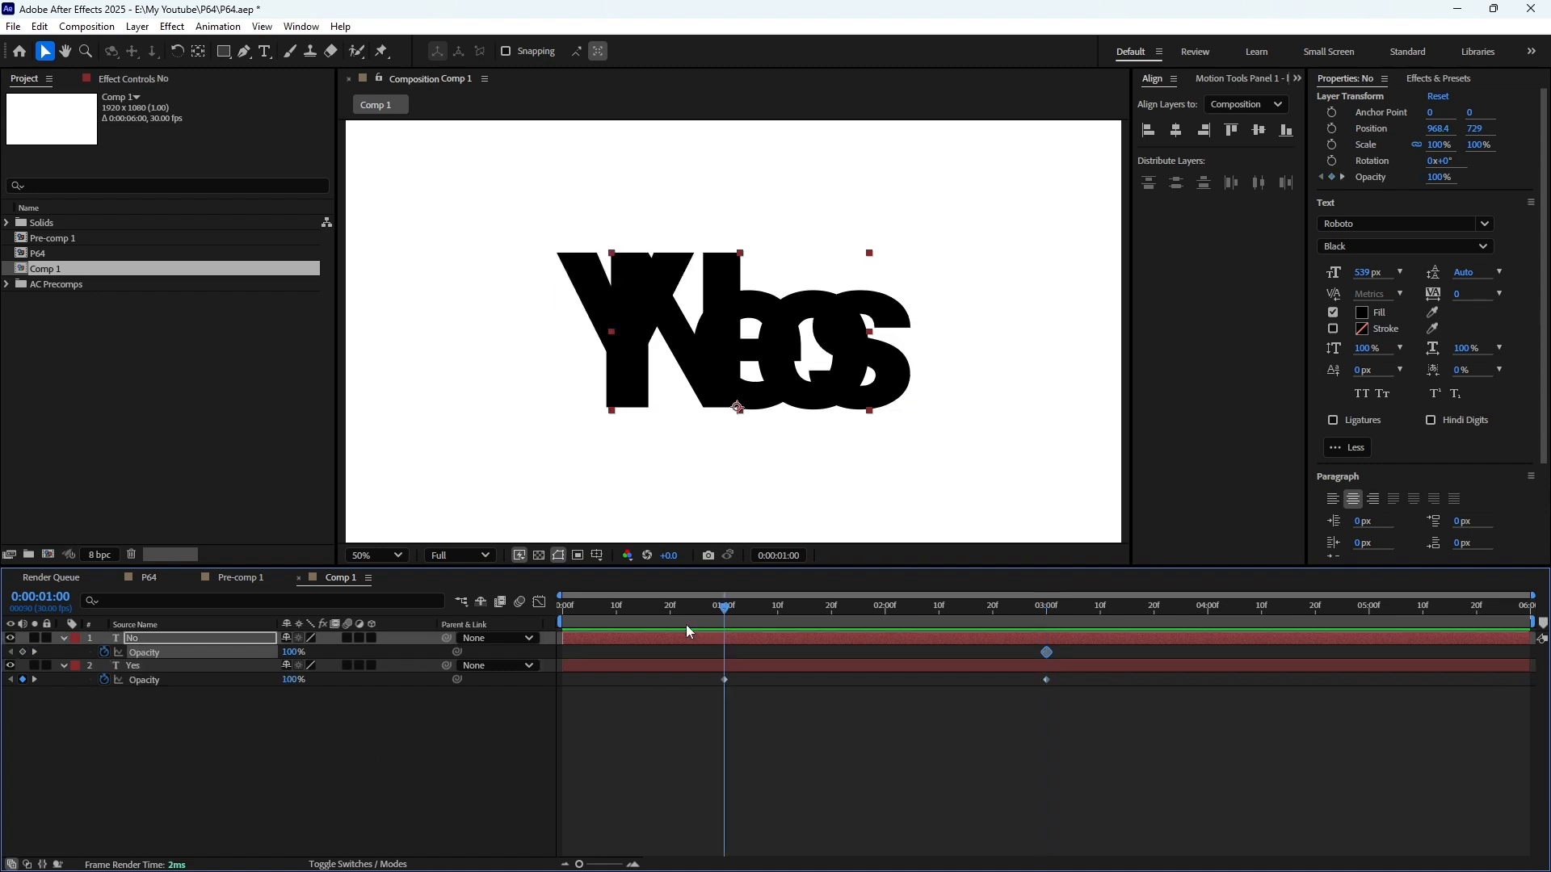
{"action": "left_click", "coordinate": [293, 652]}
{"action": "type", "text": "0"}
{"action": "key", "text": "Return"}
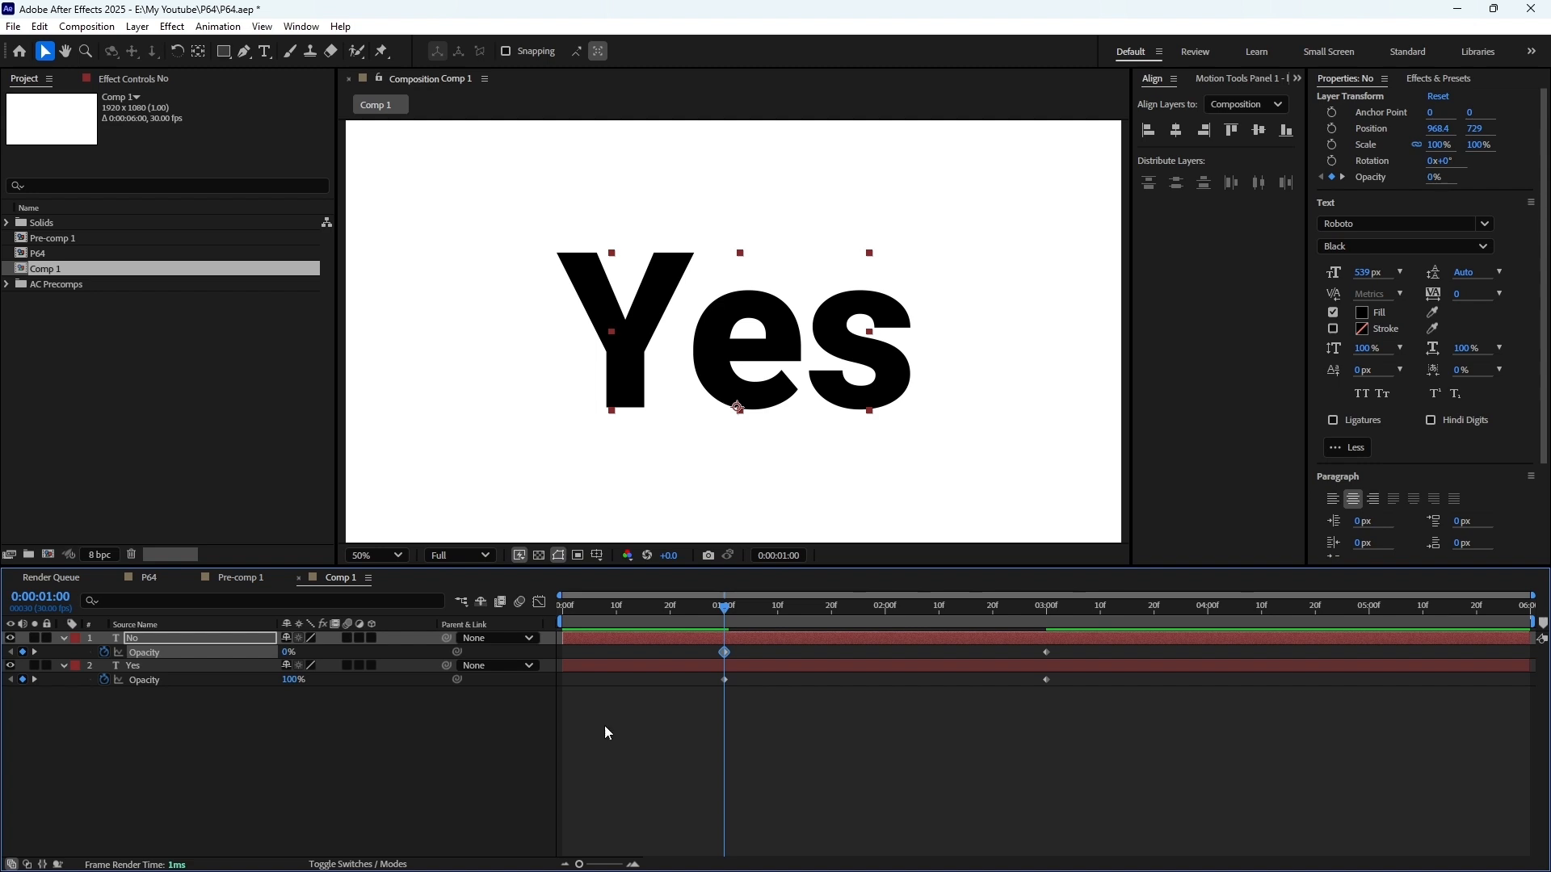
Apply Easy Ease to all Opacity keyframes of both text layers and preview the crossfade
{"action": "left_click_drag", "start_coordinate": [1104, 707], "coordinate": [698, 638]}
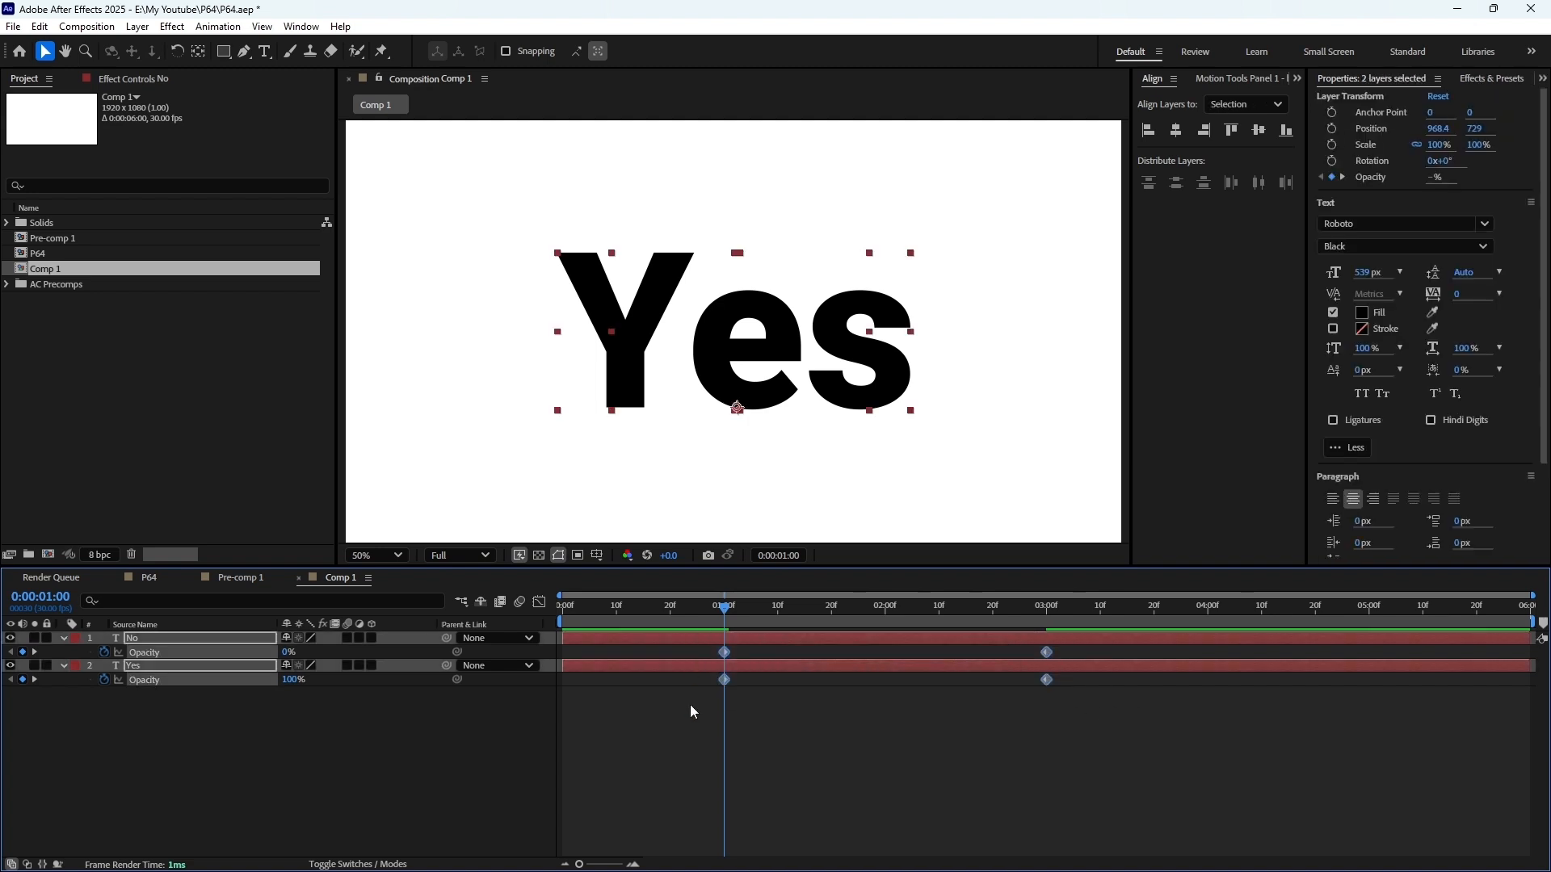
{"action": "key", "text": "F9"}
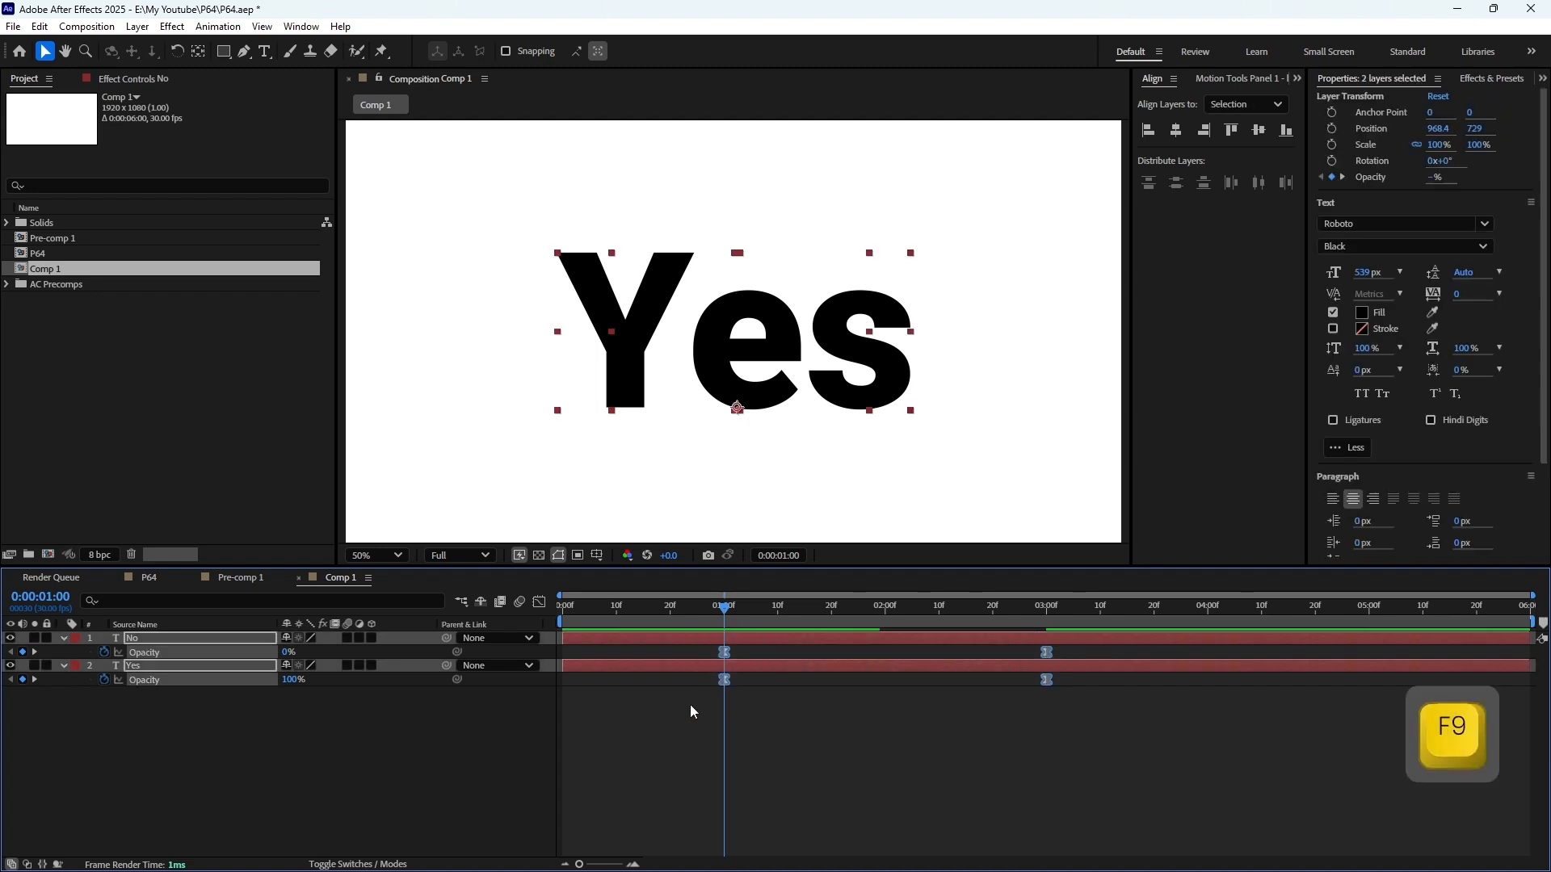
{"action": "key", "text": "KP_0"}
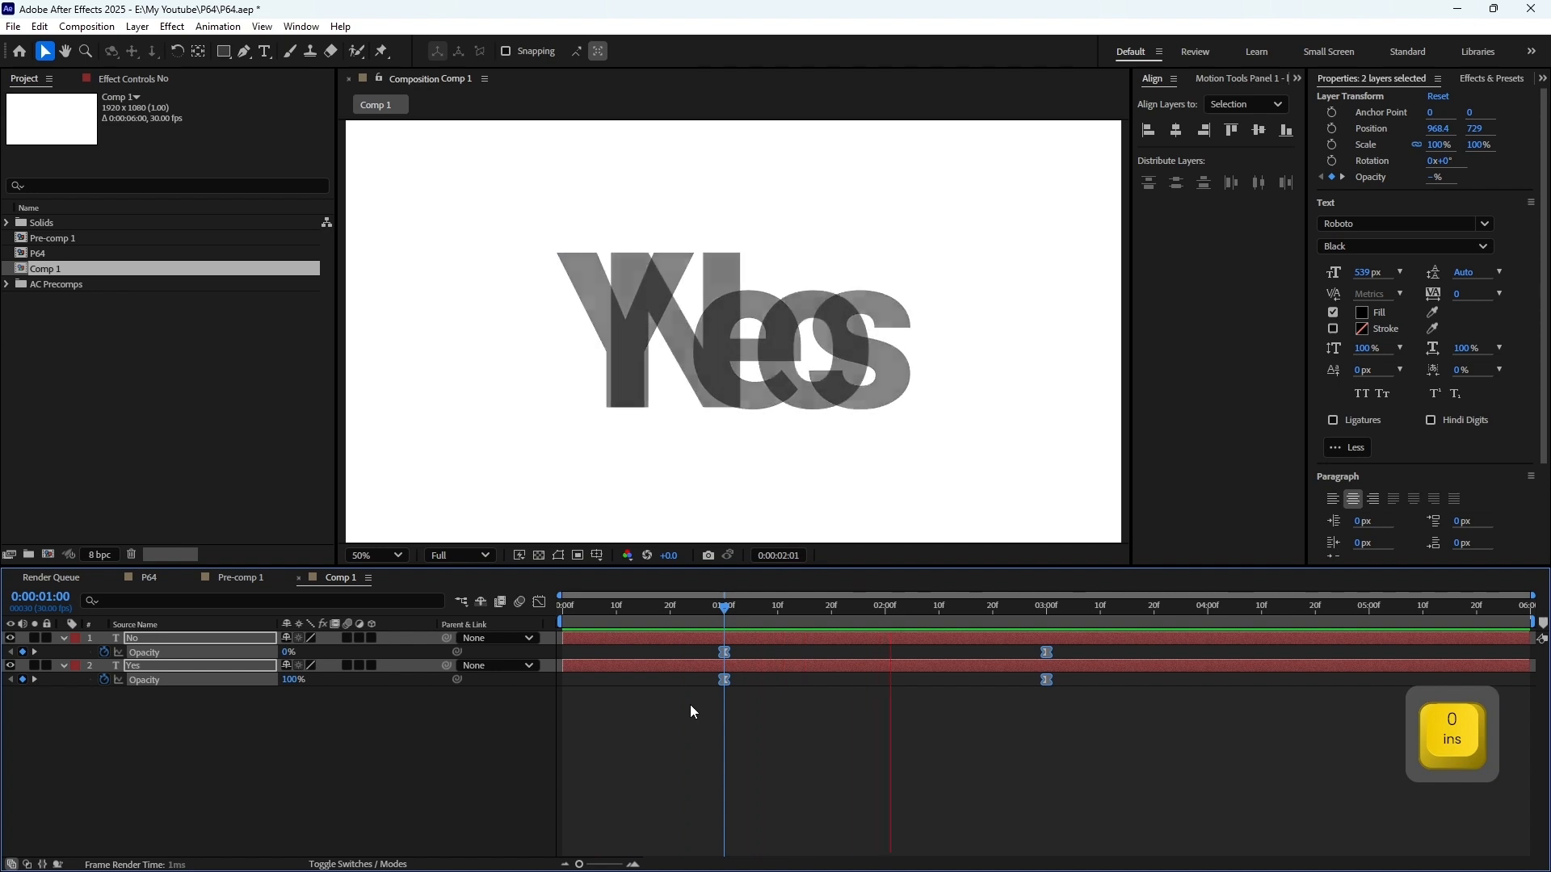
{"action": "key", "text": "space"}
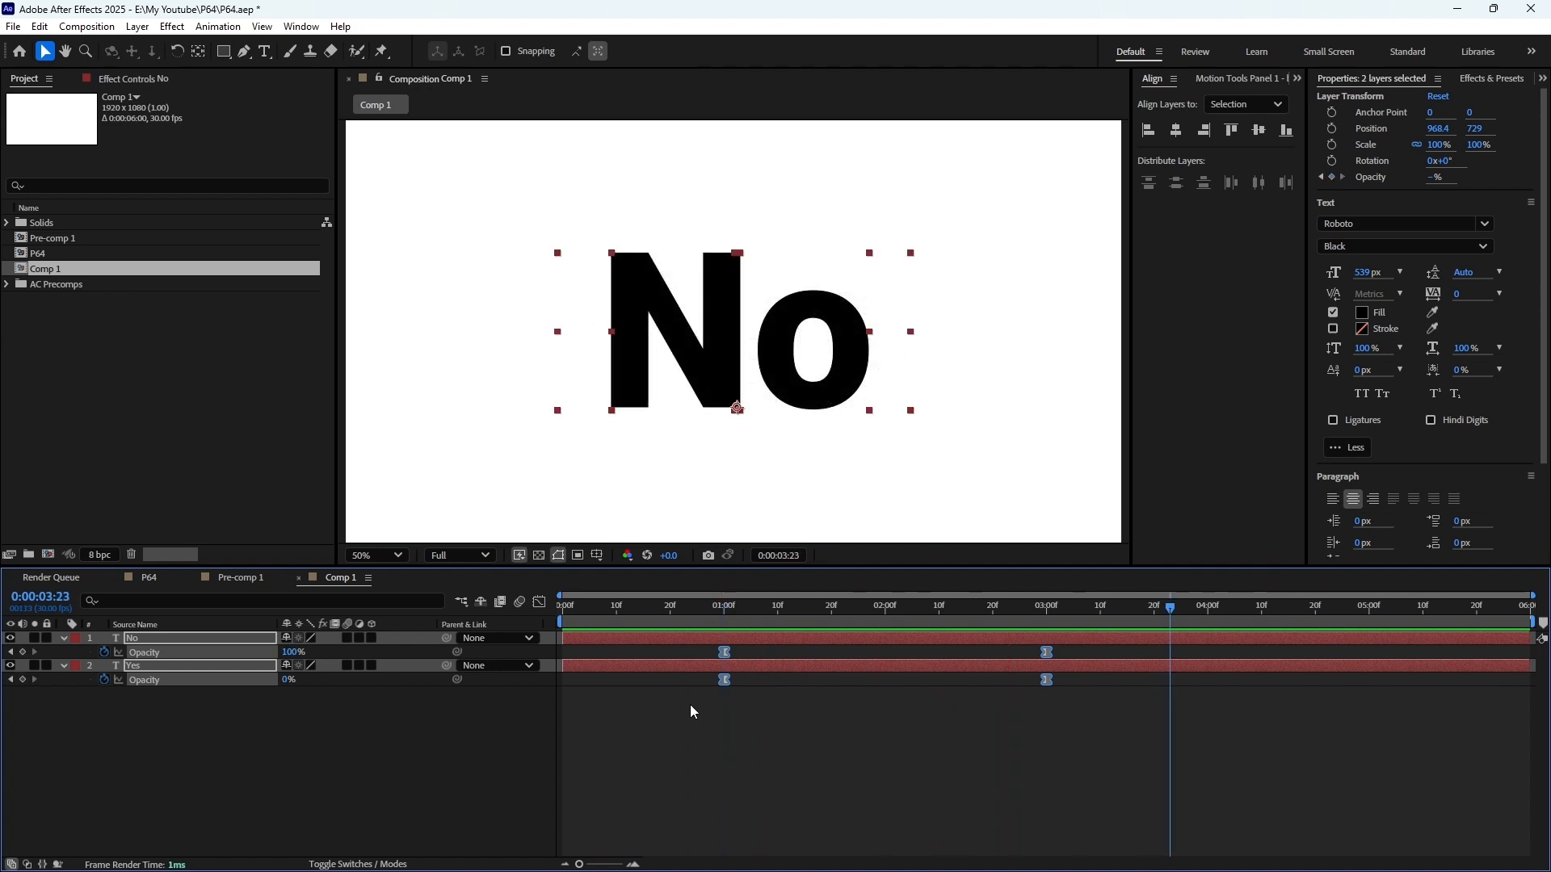
Create an adjustment layer above the text layers and rename it "Morph Effects"
{"action": "right_click", "coordinate": [729, 726]}
{"action": "mouse_move", "coordinate": [814, 535]}
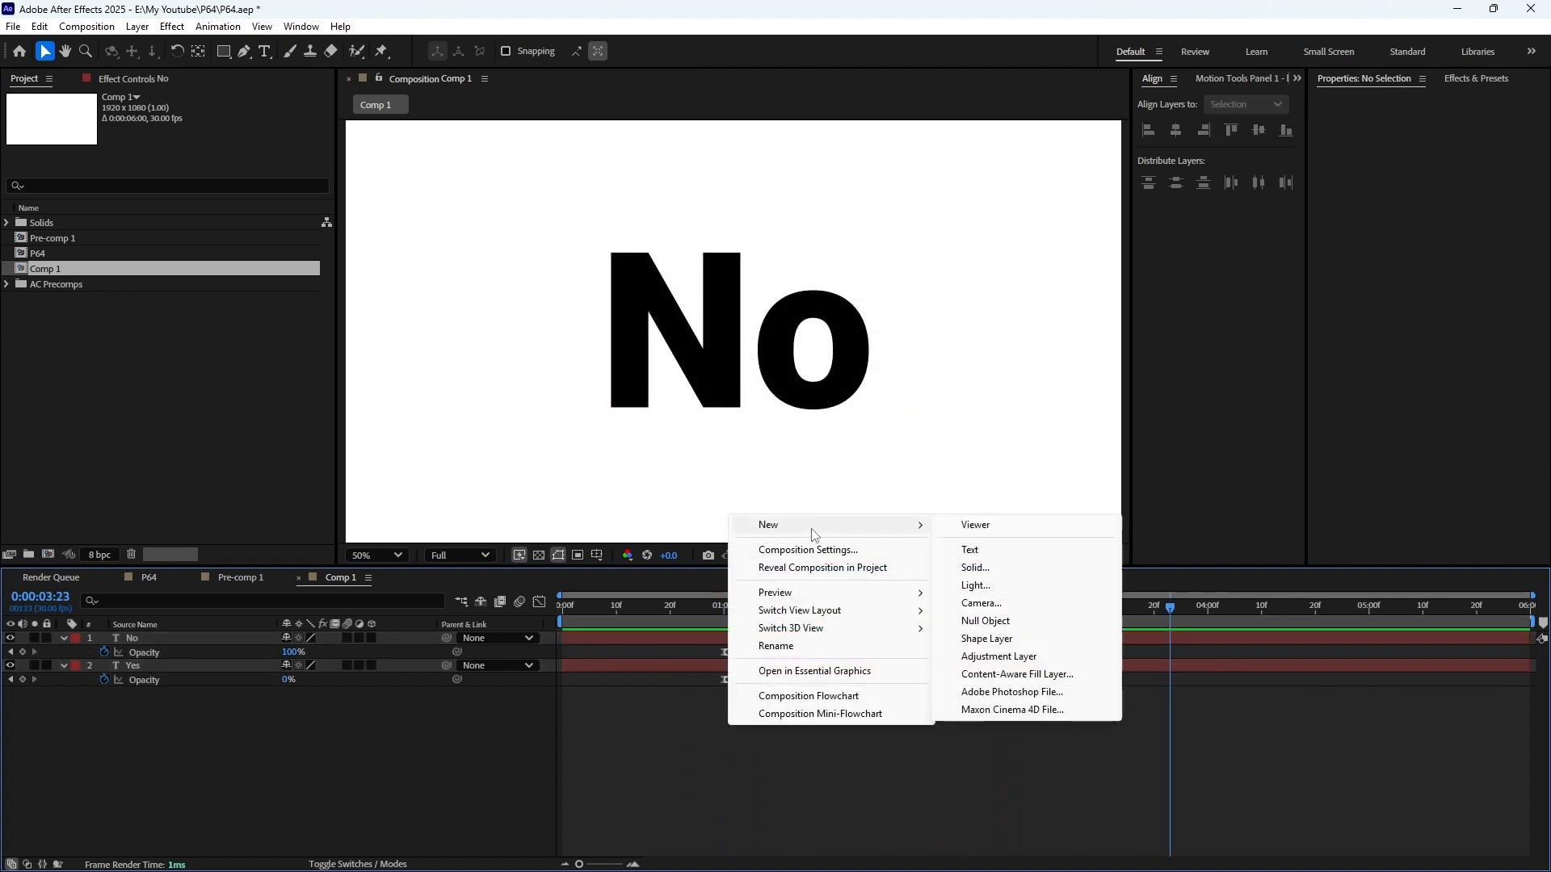
{"action": "left_click", "coordinate": [999, 655]}
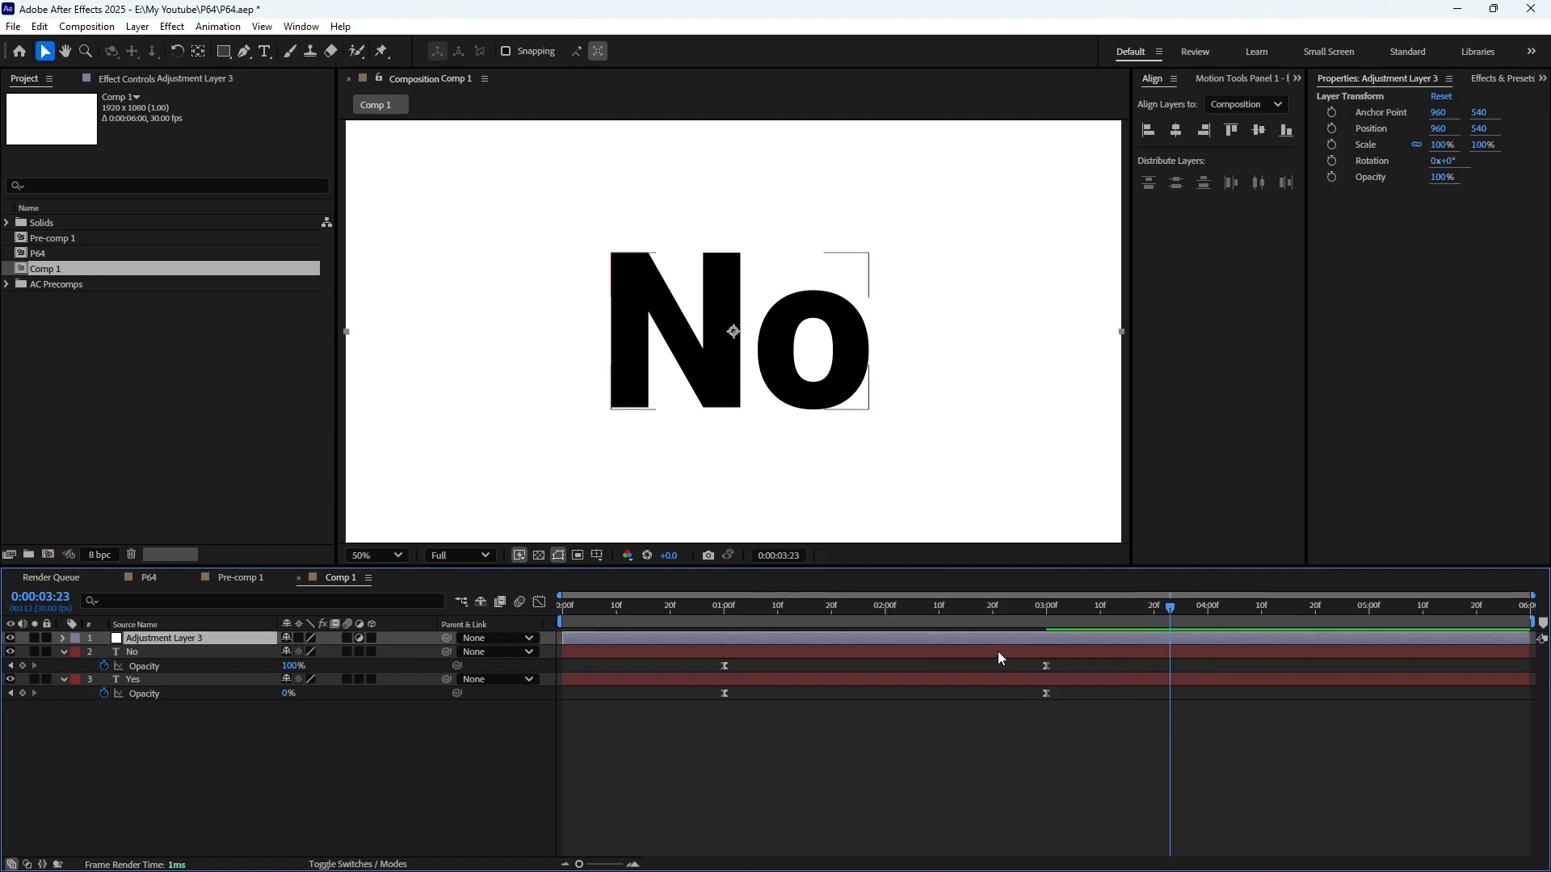
{"action": "left_click", "coordinate": [162, 641]}
{"action": "key", "text": "Return"}
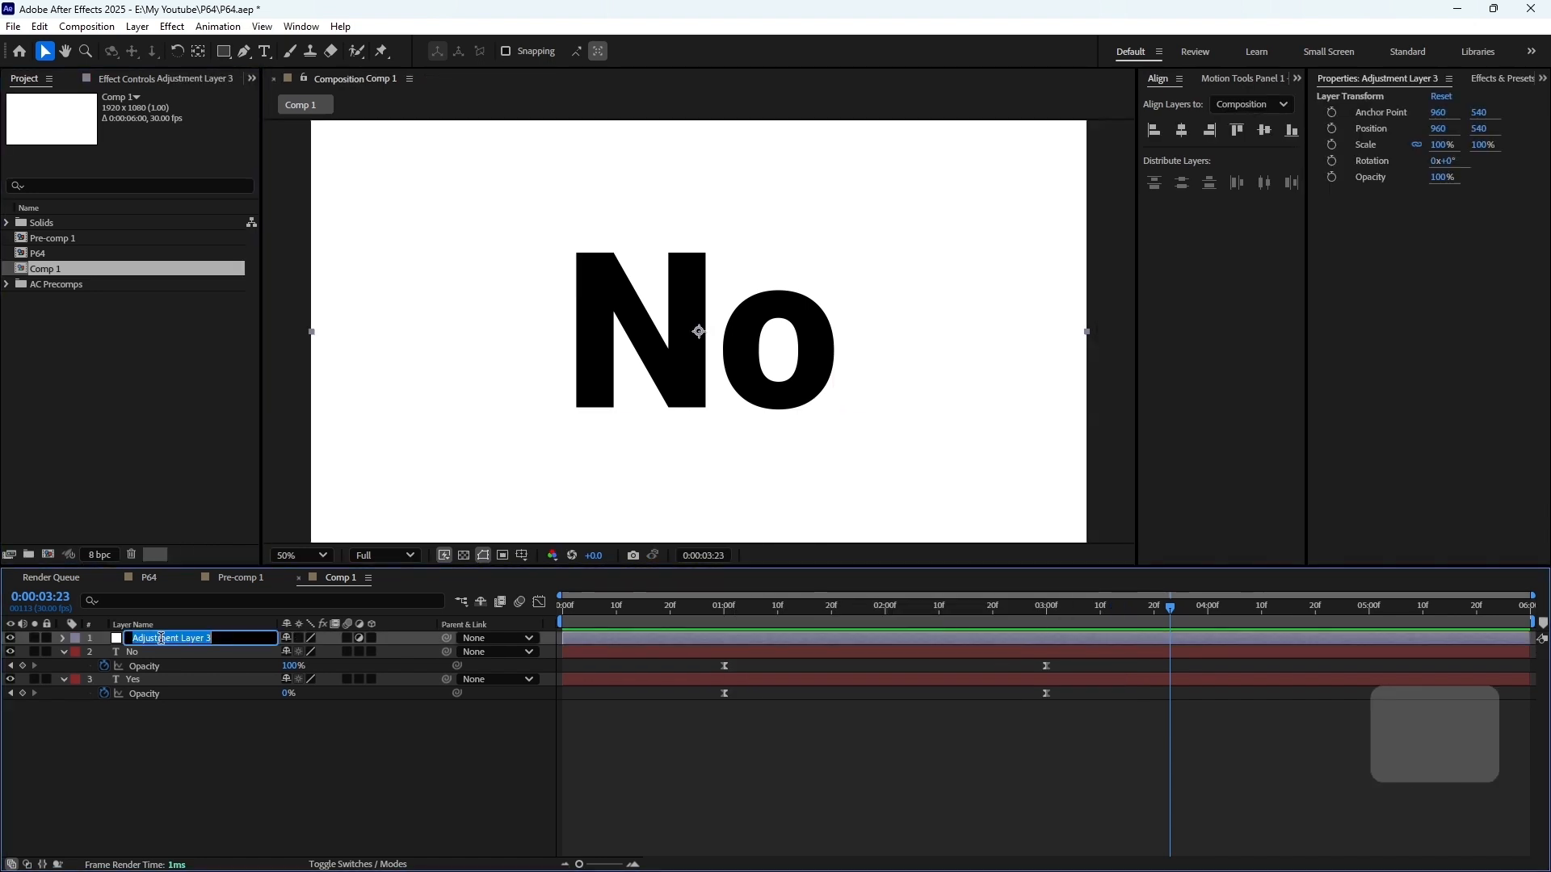
{"action": "type", "text": "Mo"}
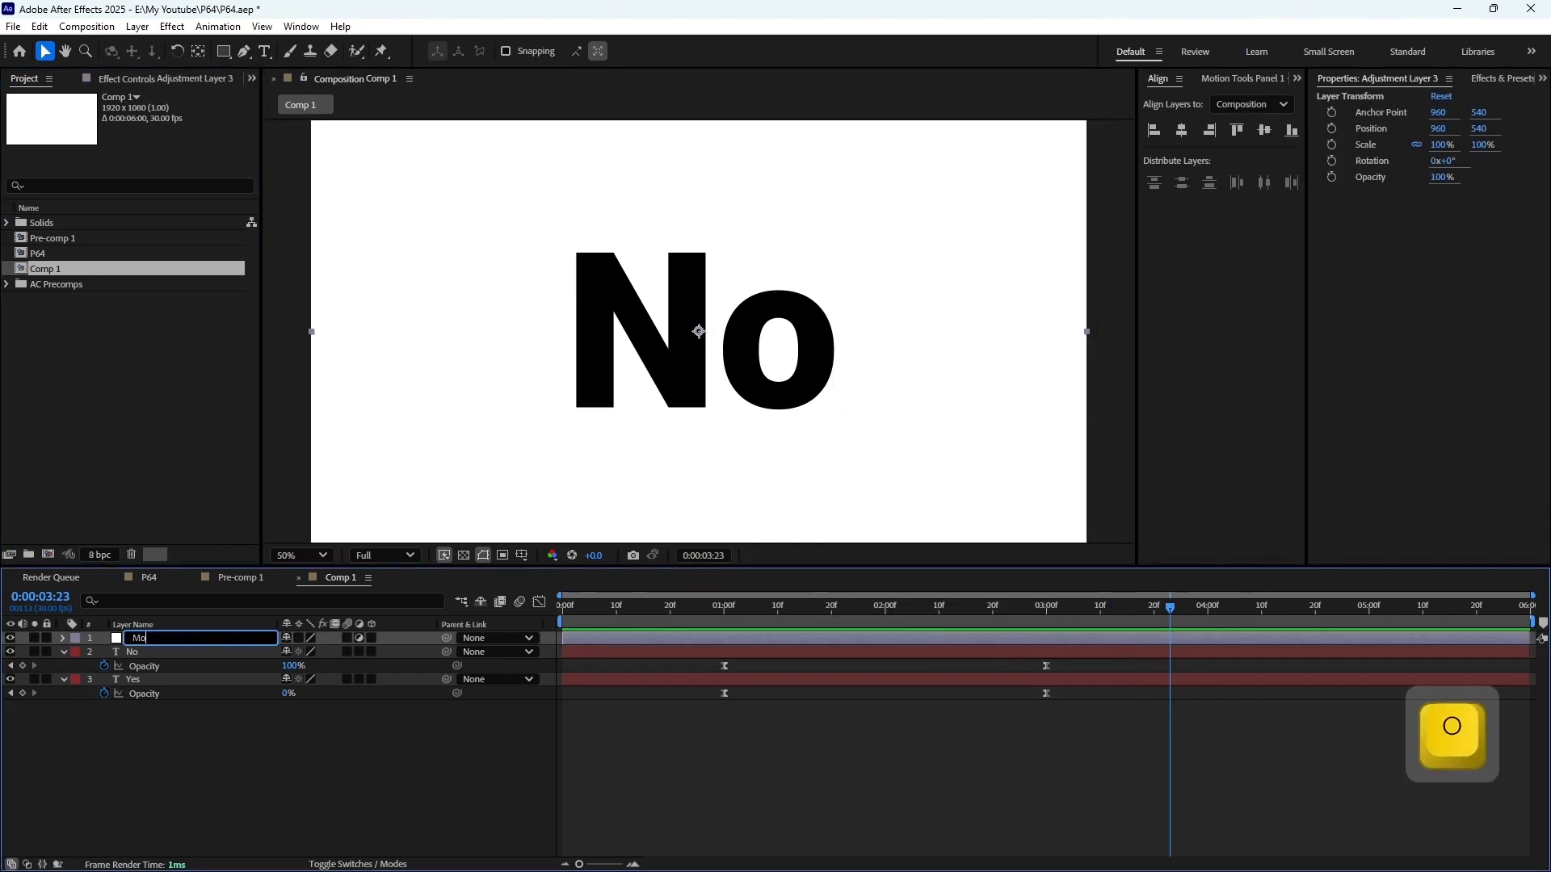
{"action": "type", "text": "rph Effects"}
Find the Gaussian Blur effect and apply it to the Morph Effects adjustment layer
{"action": "left_click", "coordinate": [1529, 79]}
{"action": "left_click", "coordinate": [1410, 98]}
{"action": "type", "text": "ga"}
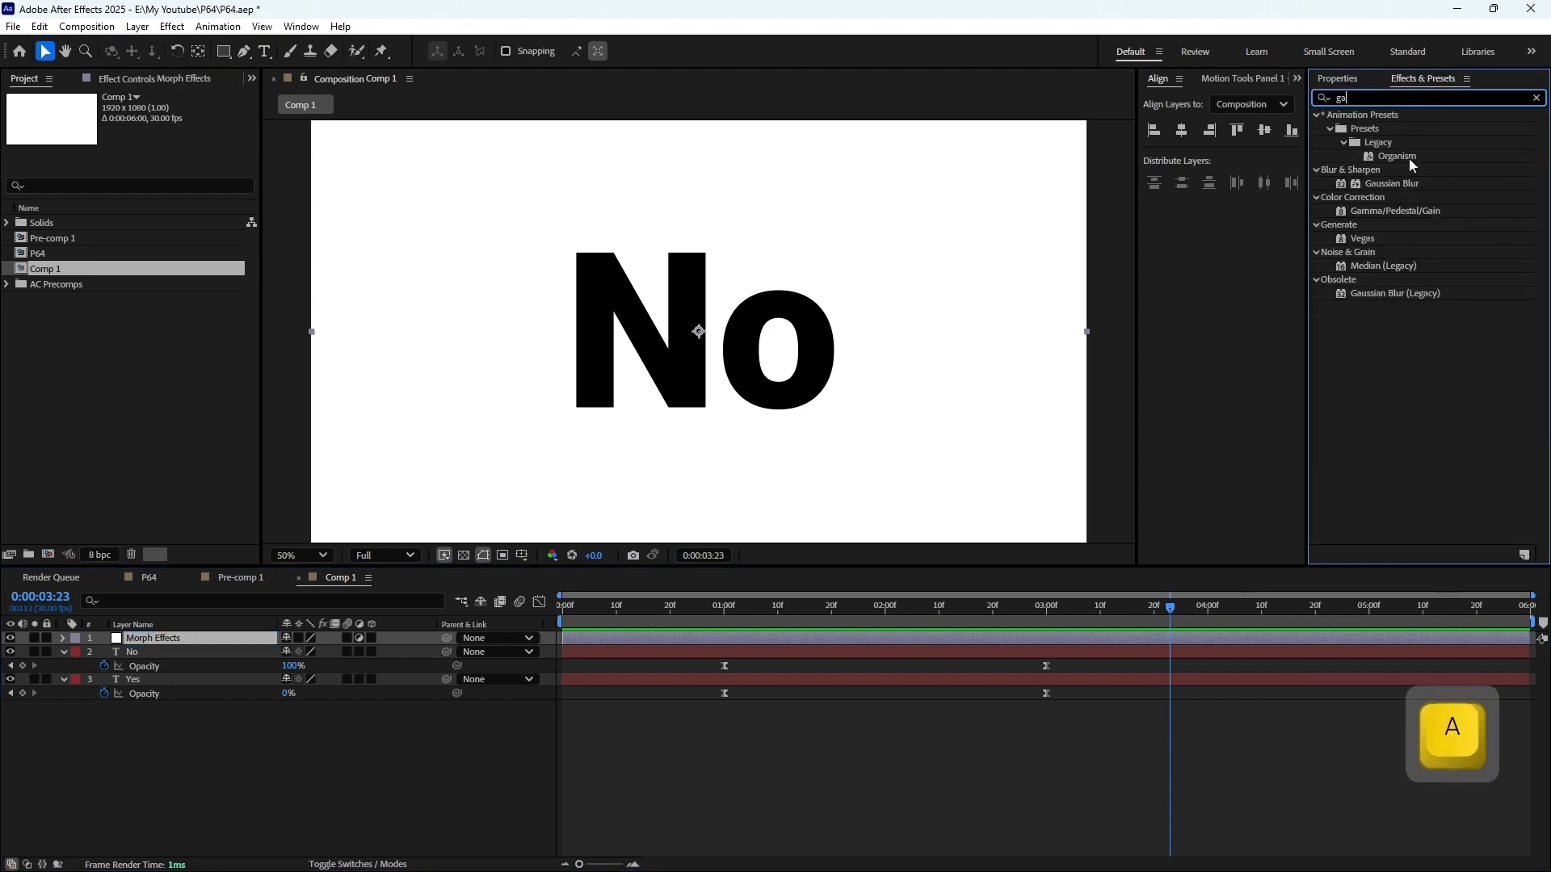
{"action": "left_click_drag", "start_coordinate": [1392, 183], "coordinate": [647, 641]}
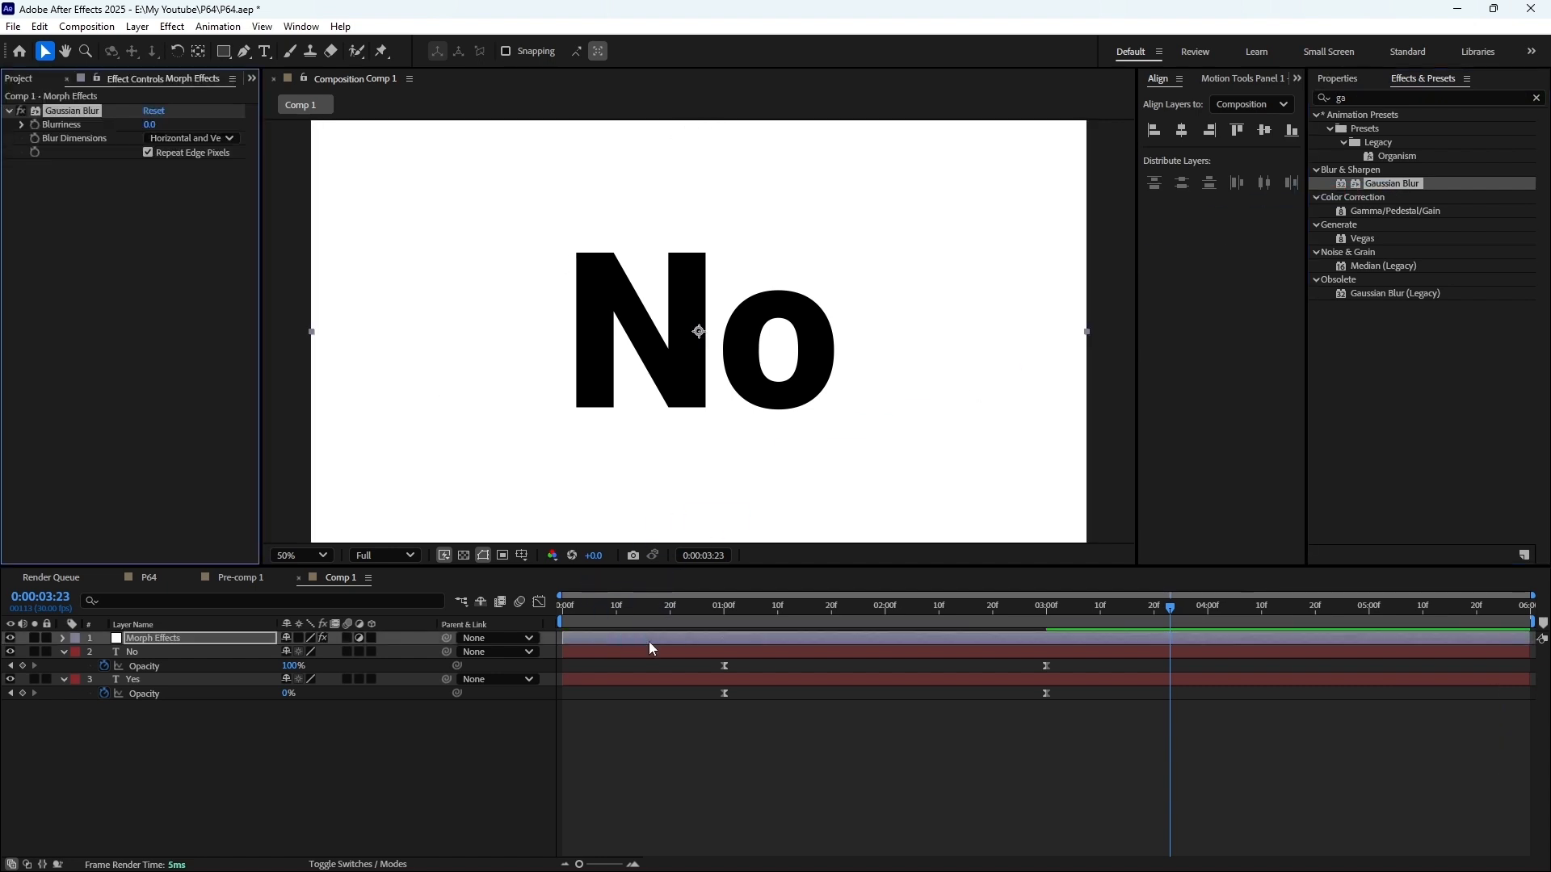
Add Gaussian Blur Blurriness keyframes of 0 at 1 second and 3 seconds on the Morph Effects layer
{"action": "left_click", "coordinate": [722, 607]}
{"action": "left_click", "coordinate": [35, 124]}
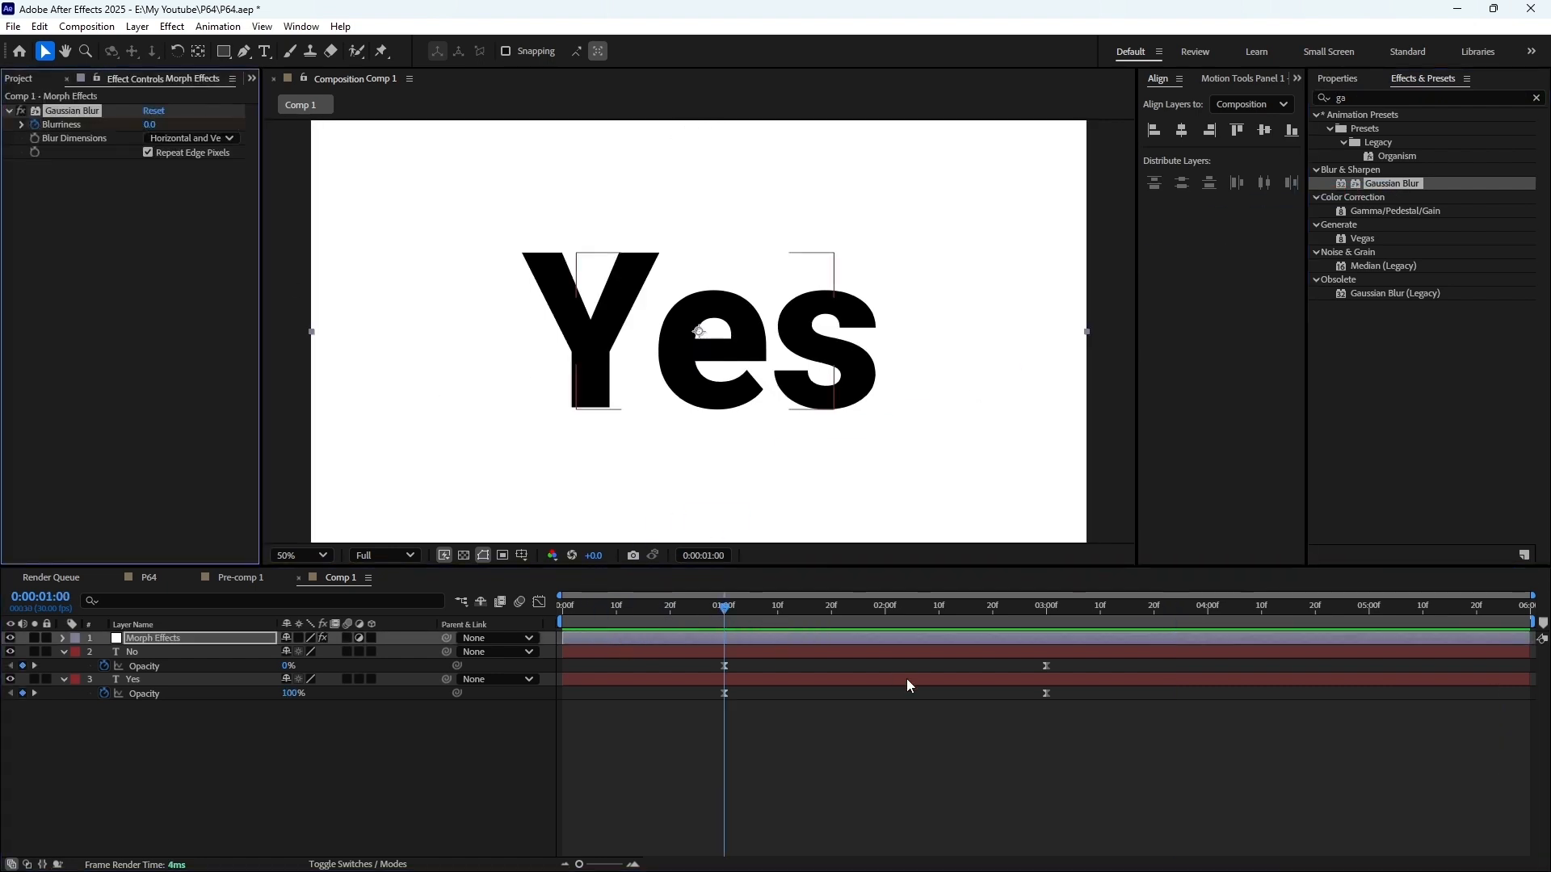
{"action": "left_click", "coordinate": [886, 611]}
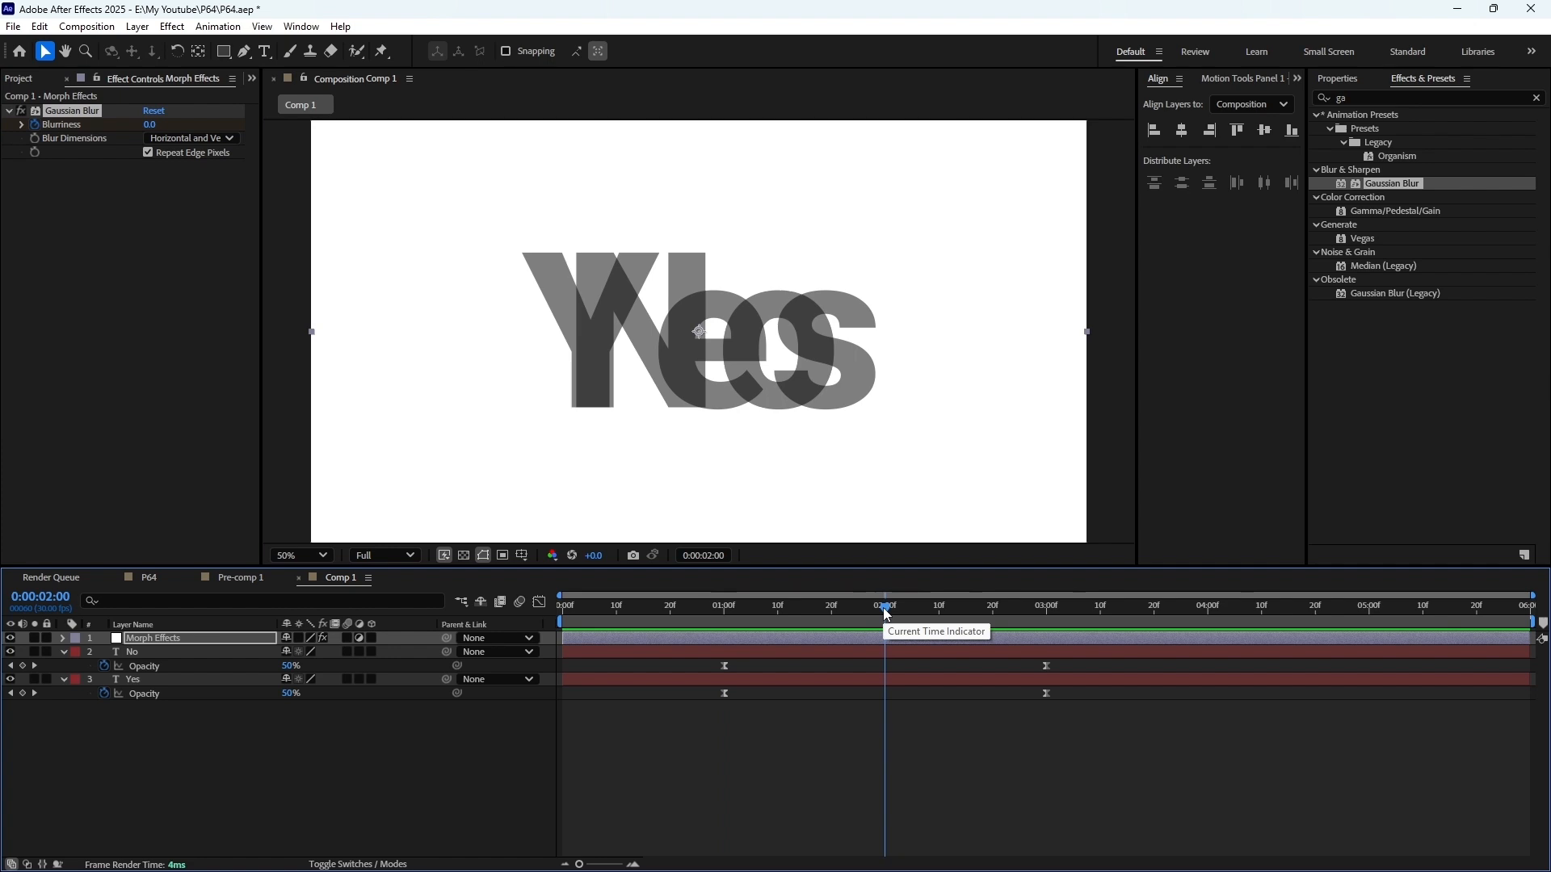
{"action": "left_click", "coordinate": [1047, 612]}
{"action": "key", "text": "u"}
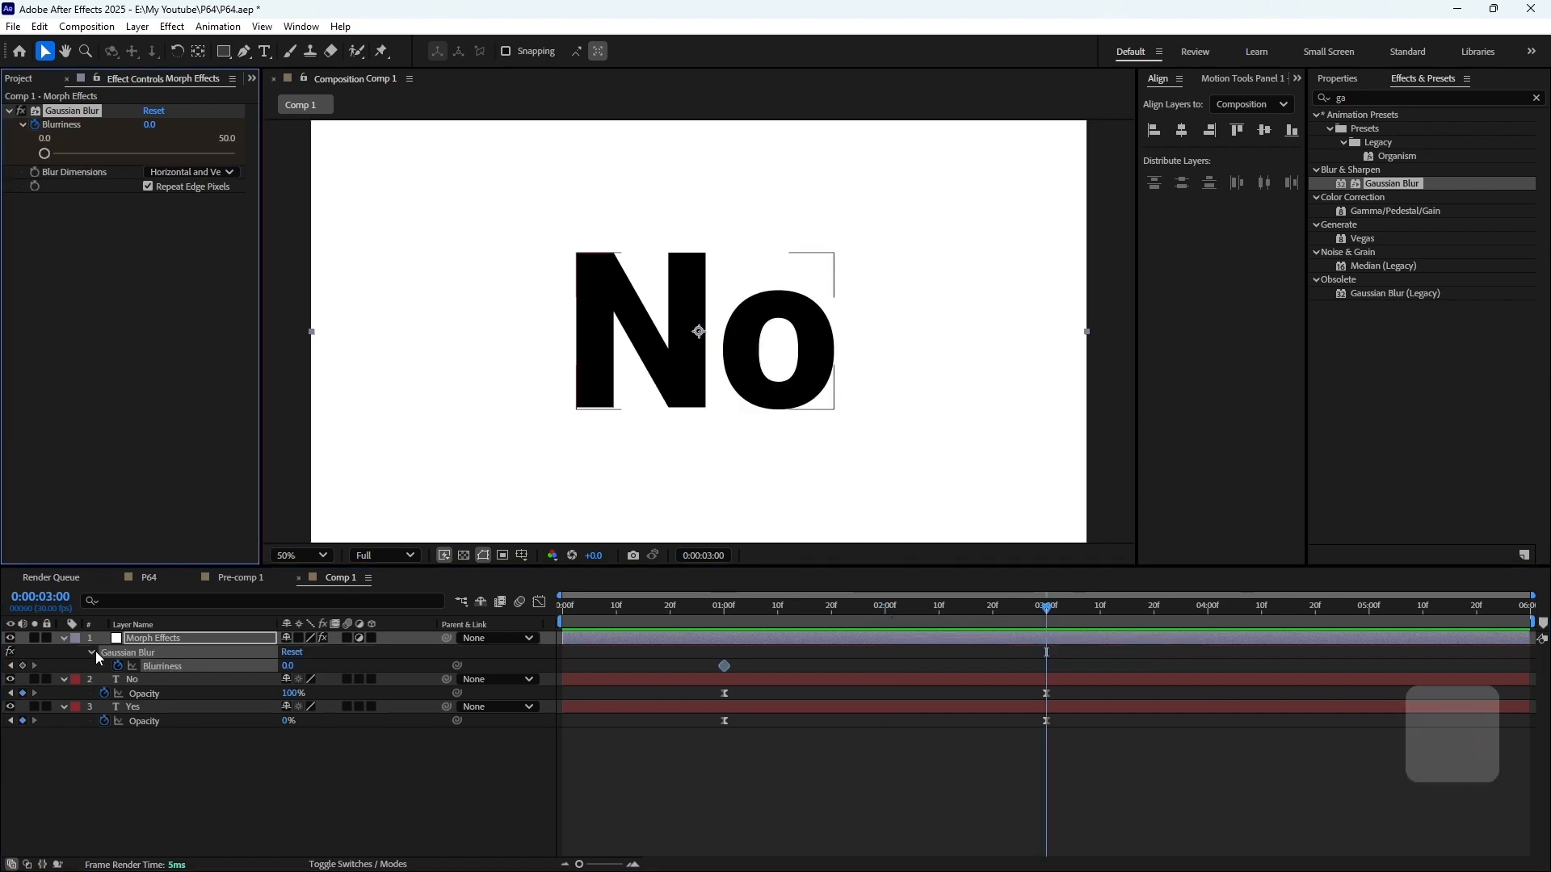
{"action": "left_click", "coordinate": [23, 666]}
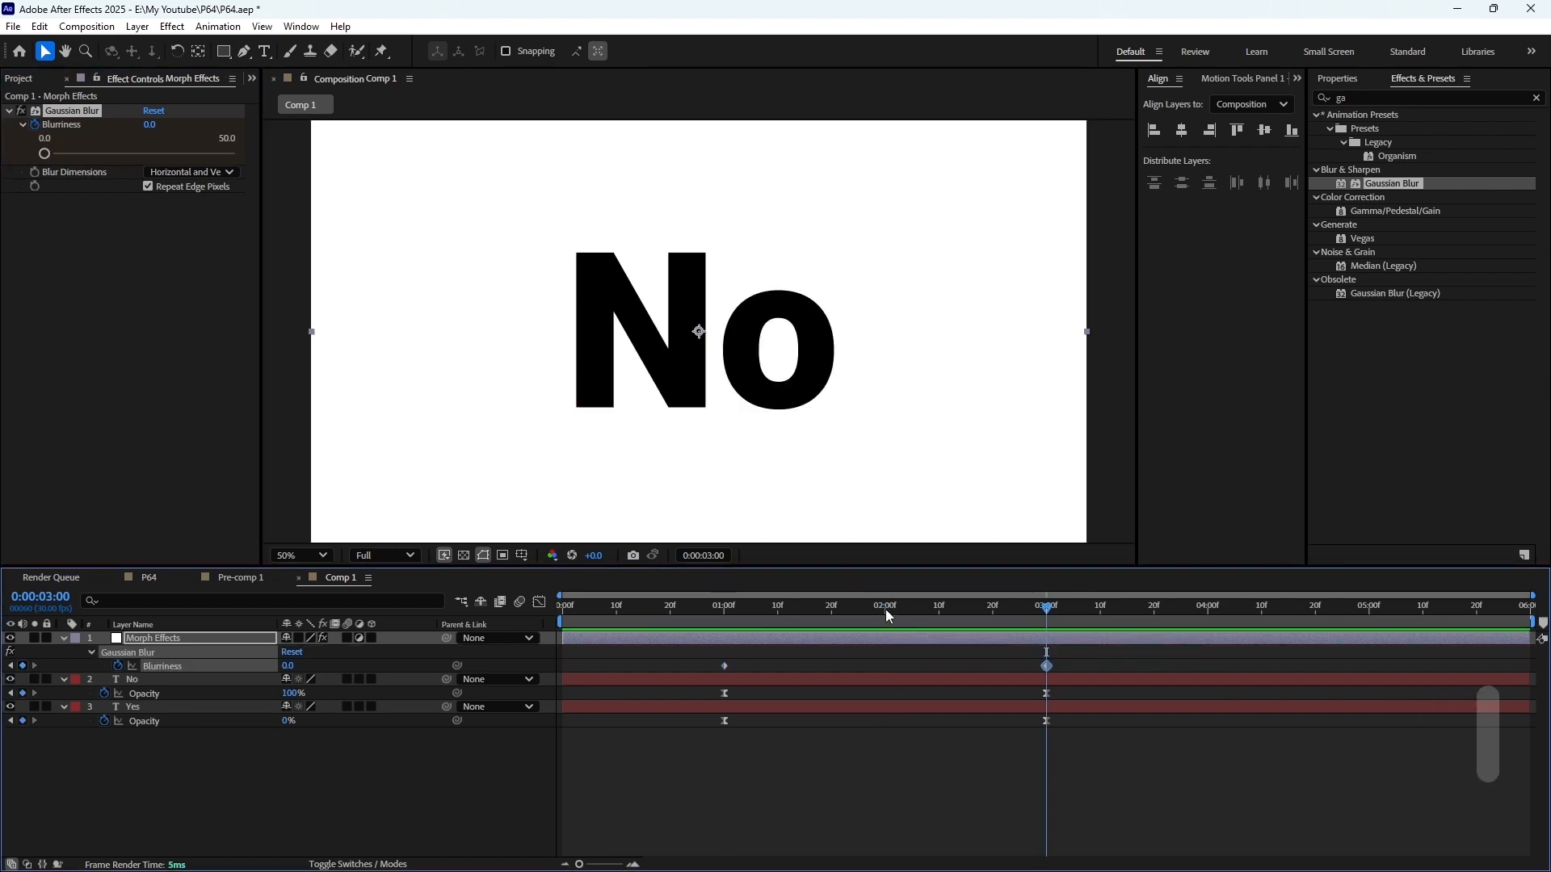
Set the Gaussian Blur Blurriness to 100 at the 2-second midpoint of the transition
{"action": "left_click", "coordinate": [885, 612]}
{"action": "left_click", "coordinate": [287, 666]}
{"action": "type", "text": "100"}
{"action": "key", "text": "Return"}
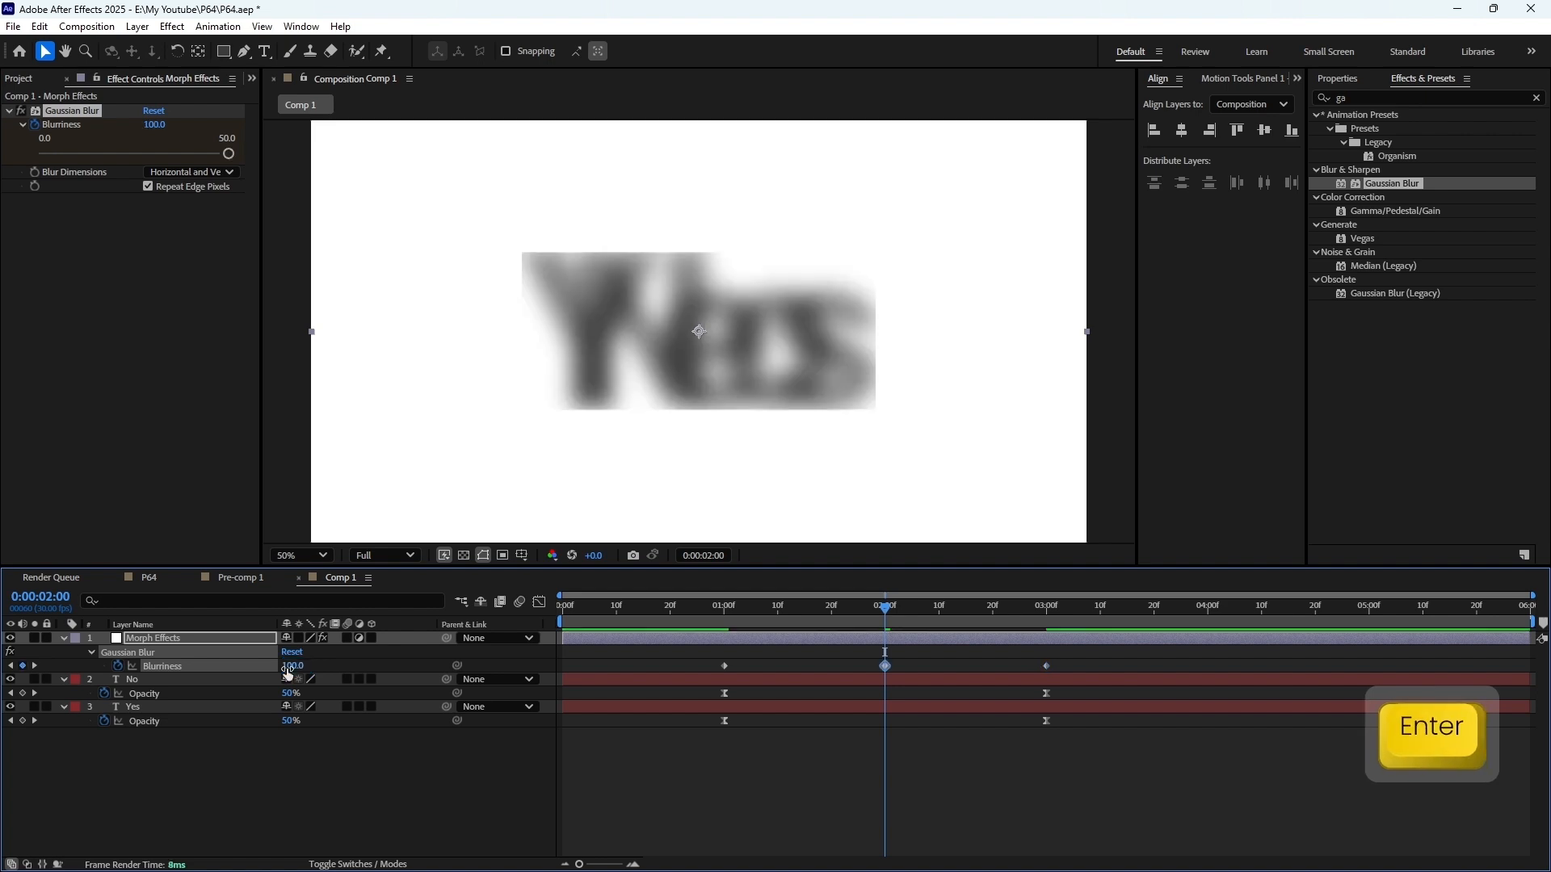
Turn off Repeat Edge Pixels for the Gaussian Blur, apply Easy Ease to its 1-second and 3-second Blurriness keyframes, and preview
{"action": "left_click", "coordinate": [148, 187]}
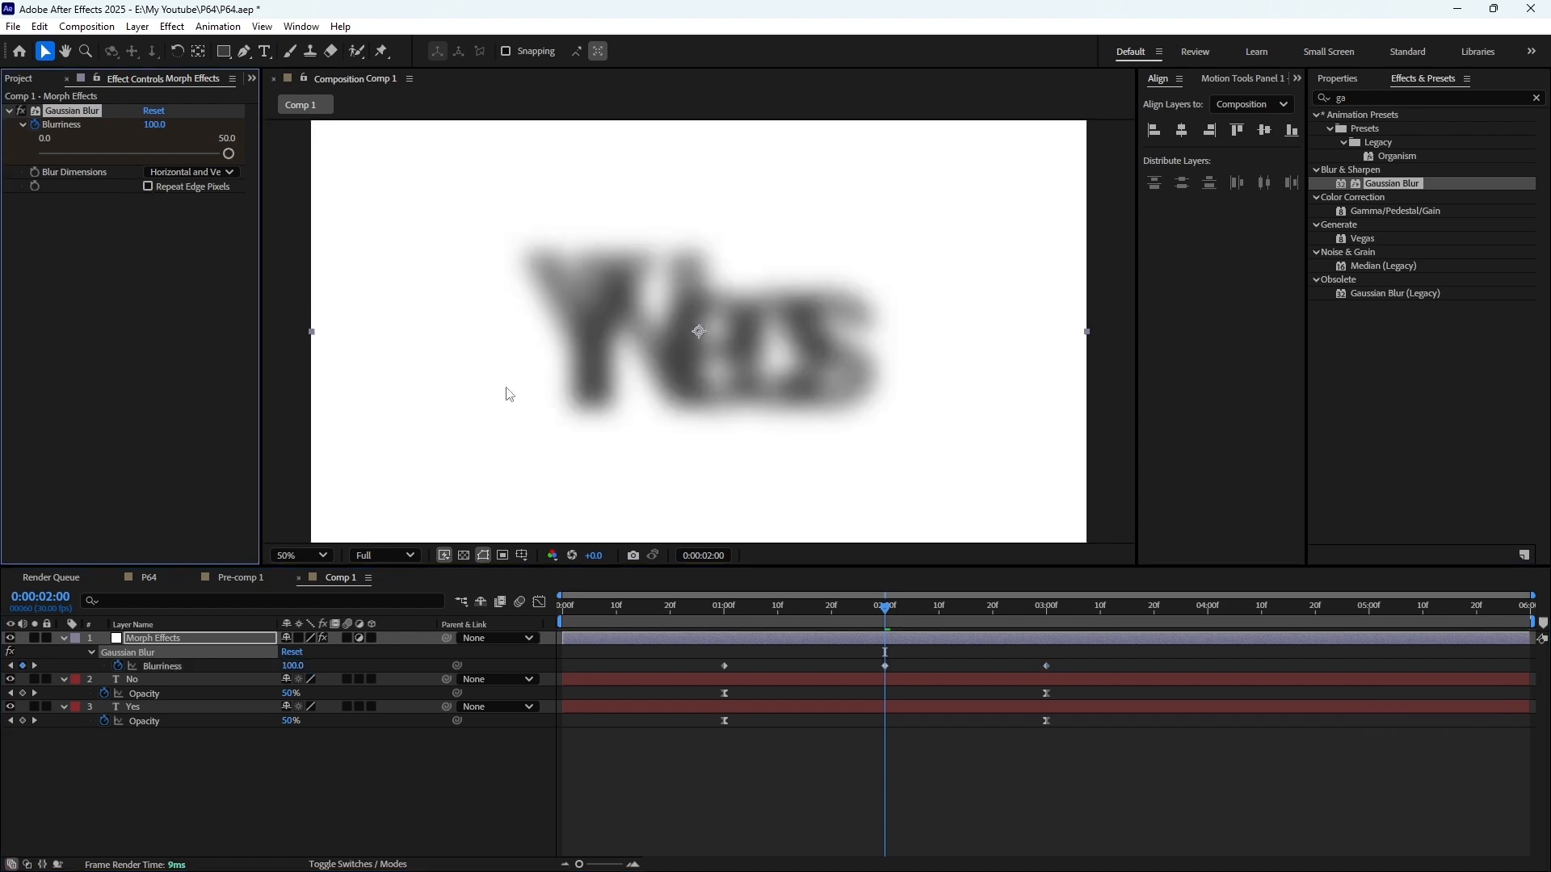
{"action": "left_click", "coordinate": [1047, 665]}
{"action": "left_click", "coordinate": [730, 669], "text": "shift"}
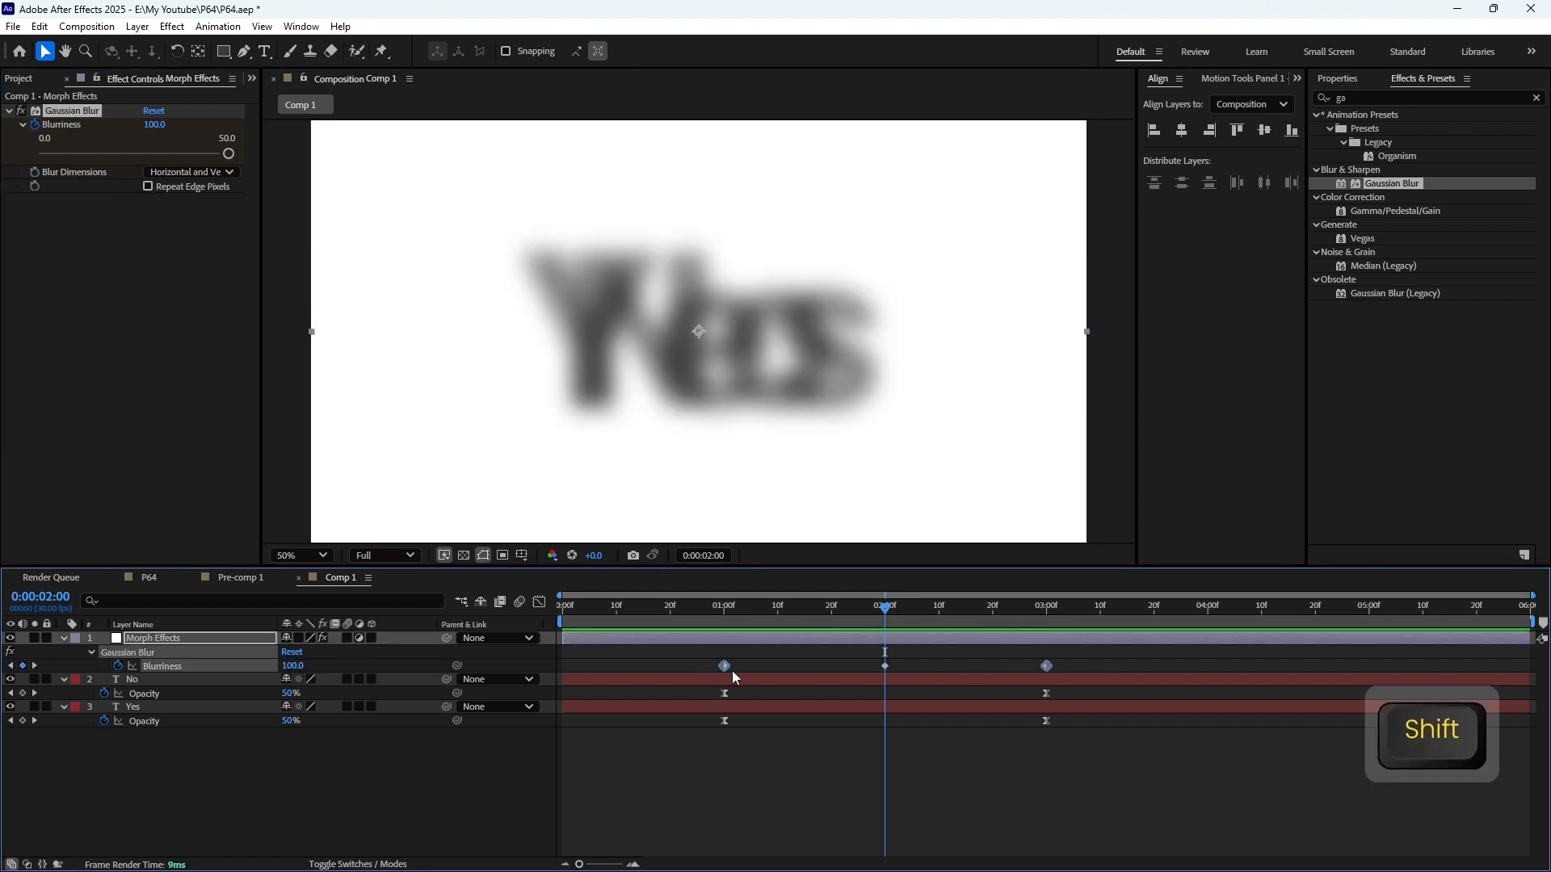
{"action": "key", "text": "F9"}
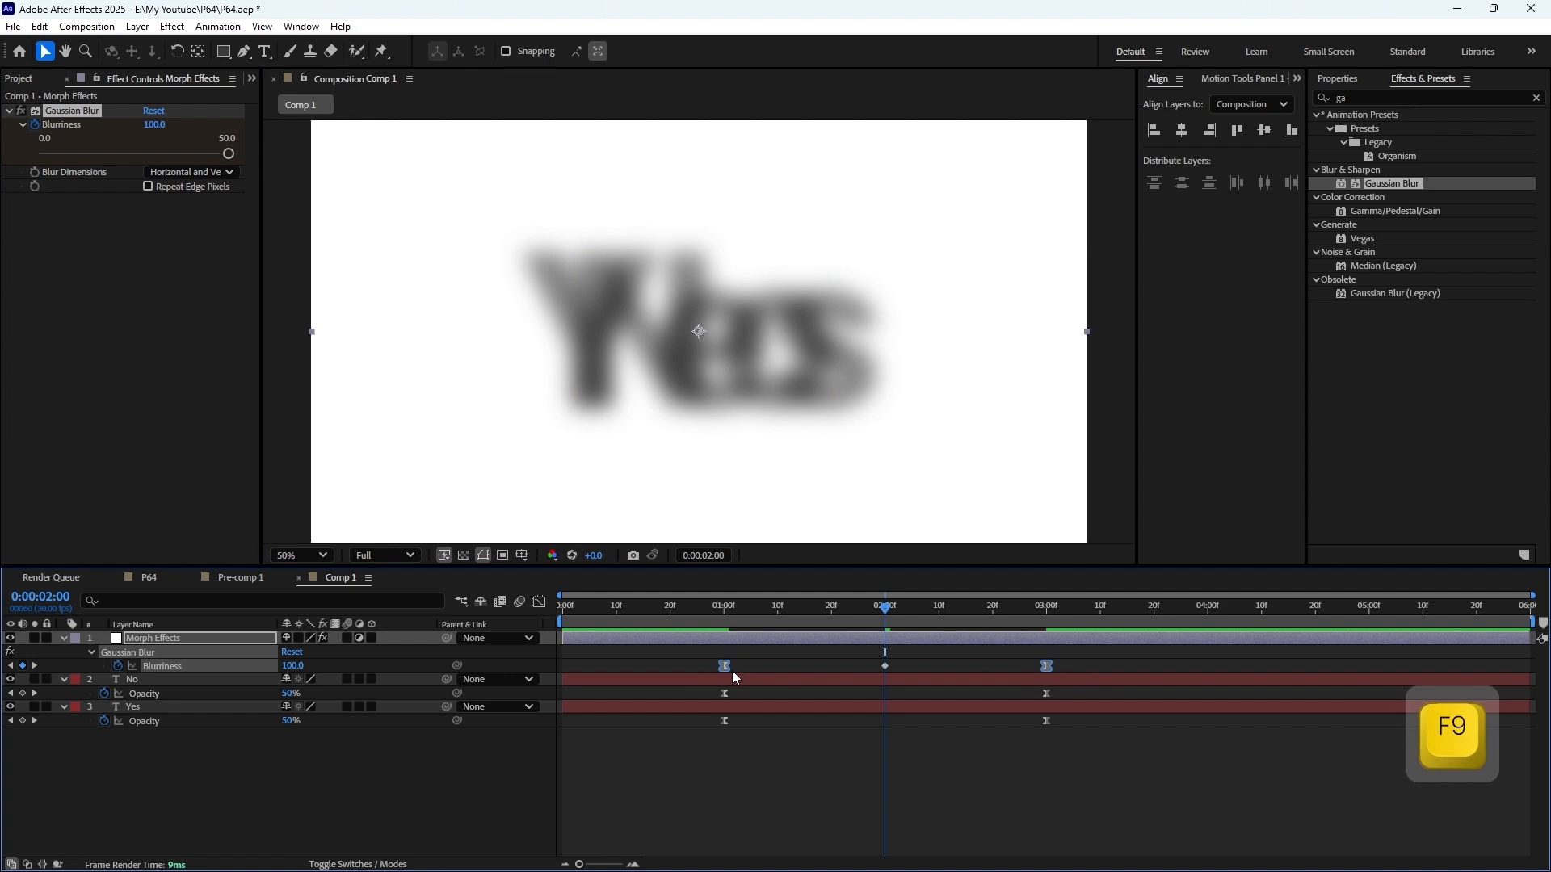
{"action": "key", "text": "KP_0"}
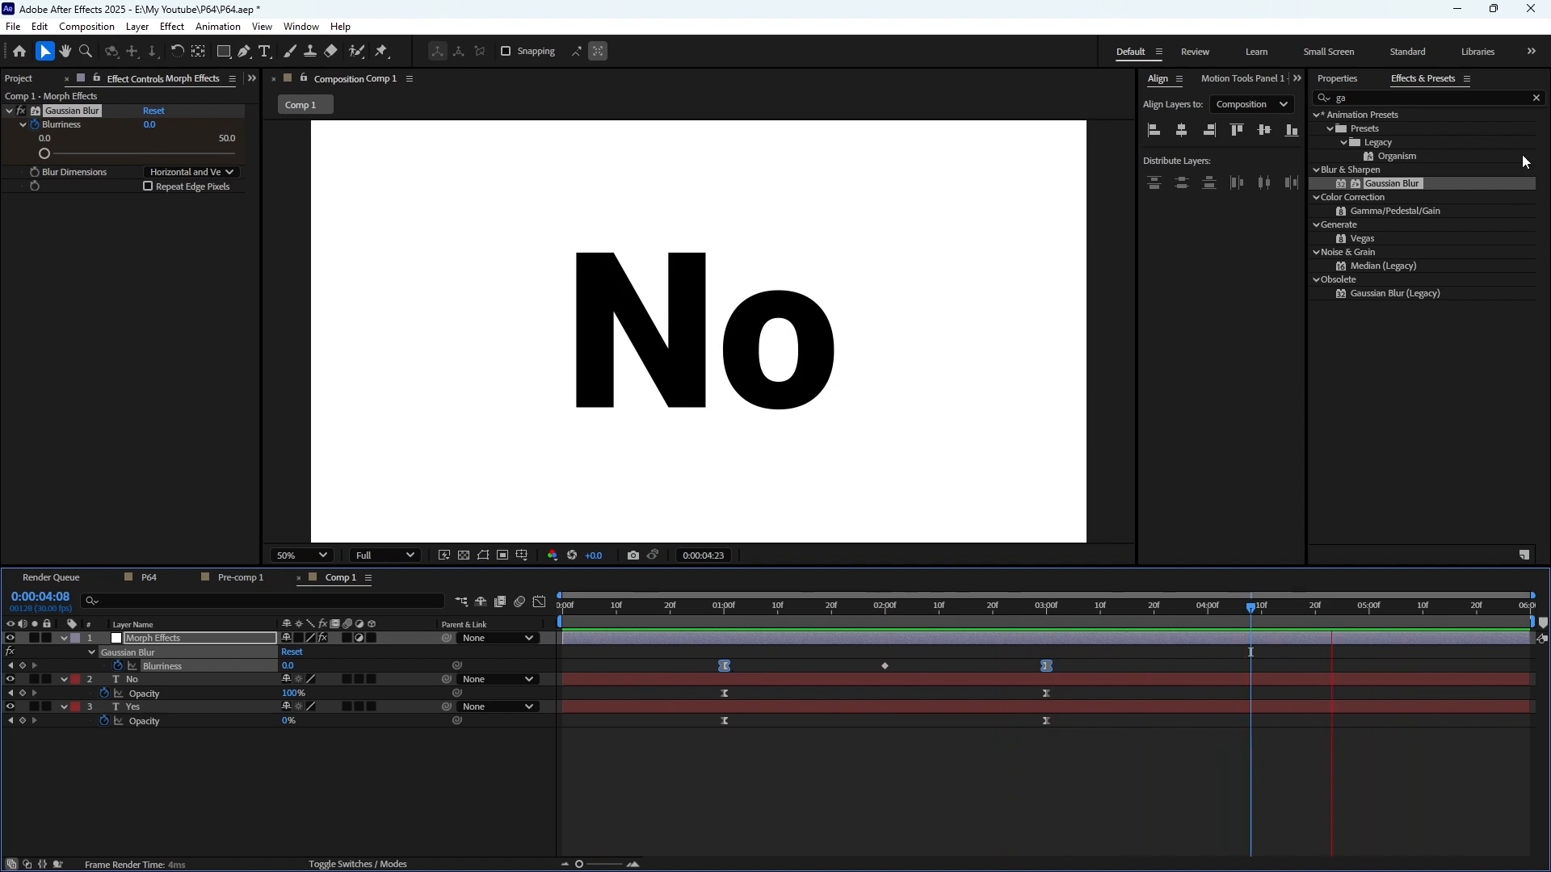
Find the Levels effect, apply it to the Morph Effects layer, and set its channel to Alpha
{"action": "left_click", "coordinate": [1536, 97]}
{"action": "left_click", "coordinate": [1470, 97]}
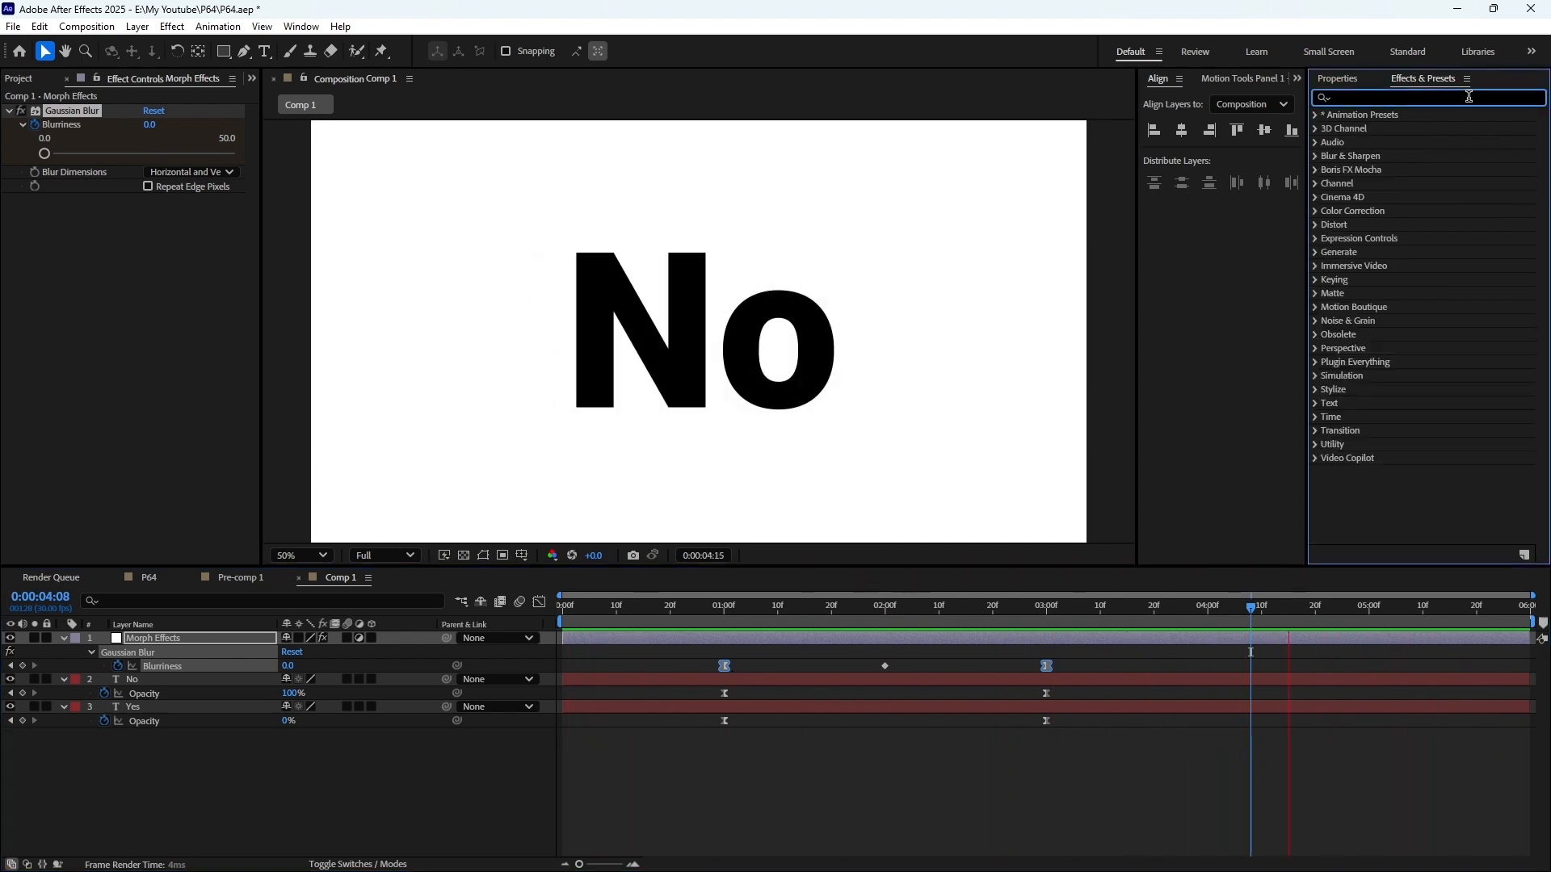
{"action": "type", "text": "leve"}
{"action": "left_click_drag", "start_coordinate": [1378, 211], "coordinate": [872, 623]}
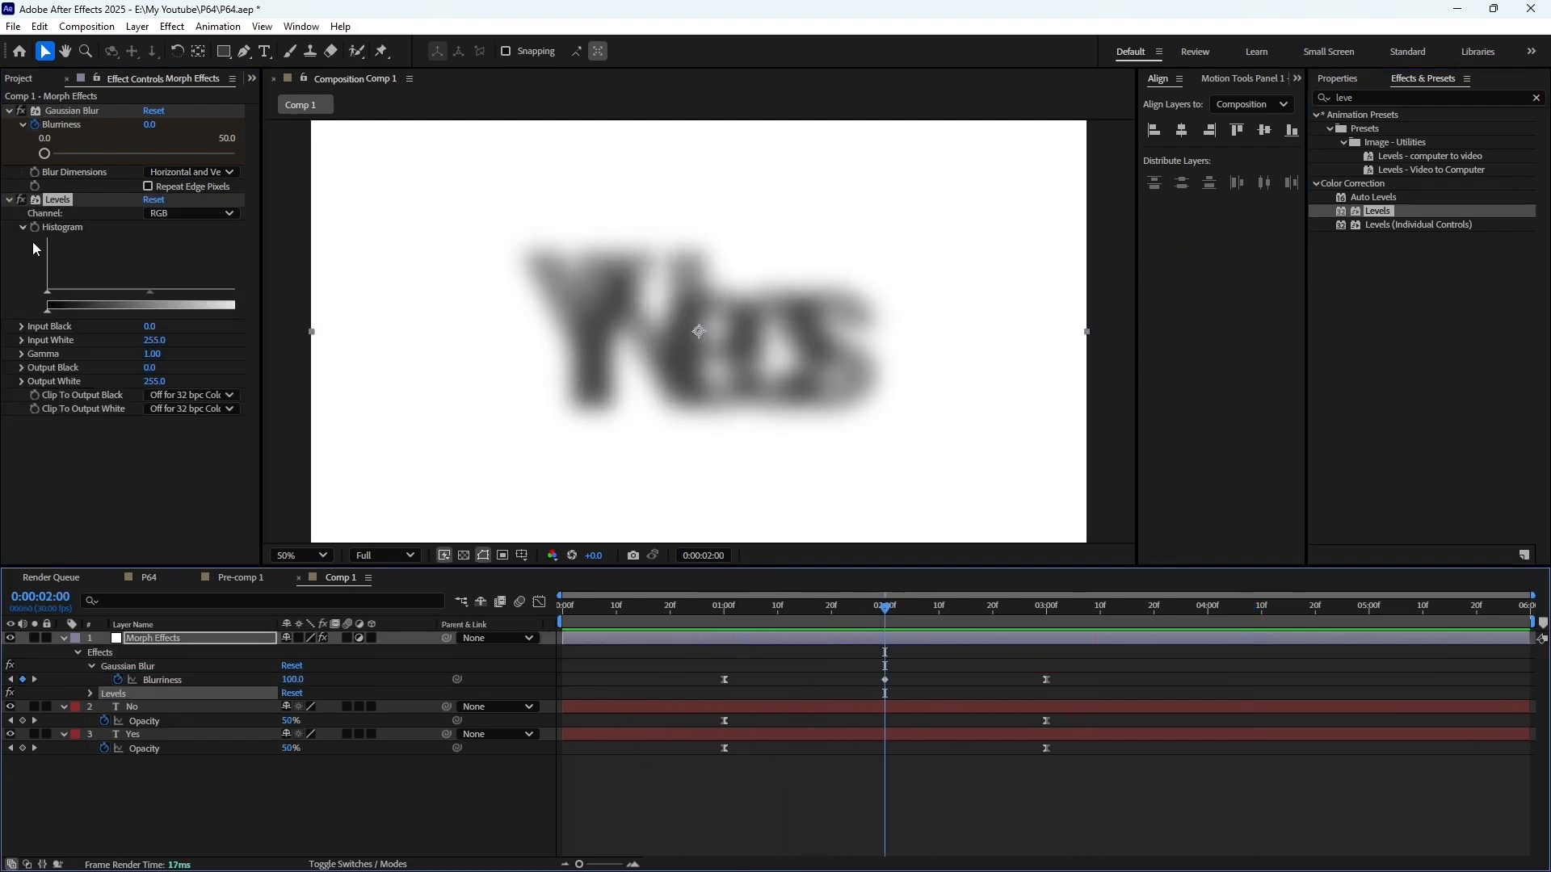
{"action": "left_click", "coordinate": [191, 213]}
{"action": "left_click", "coordinate": [188, 303]}
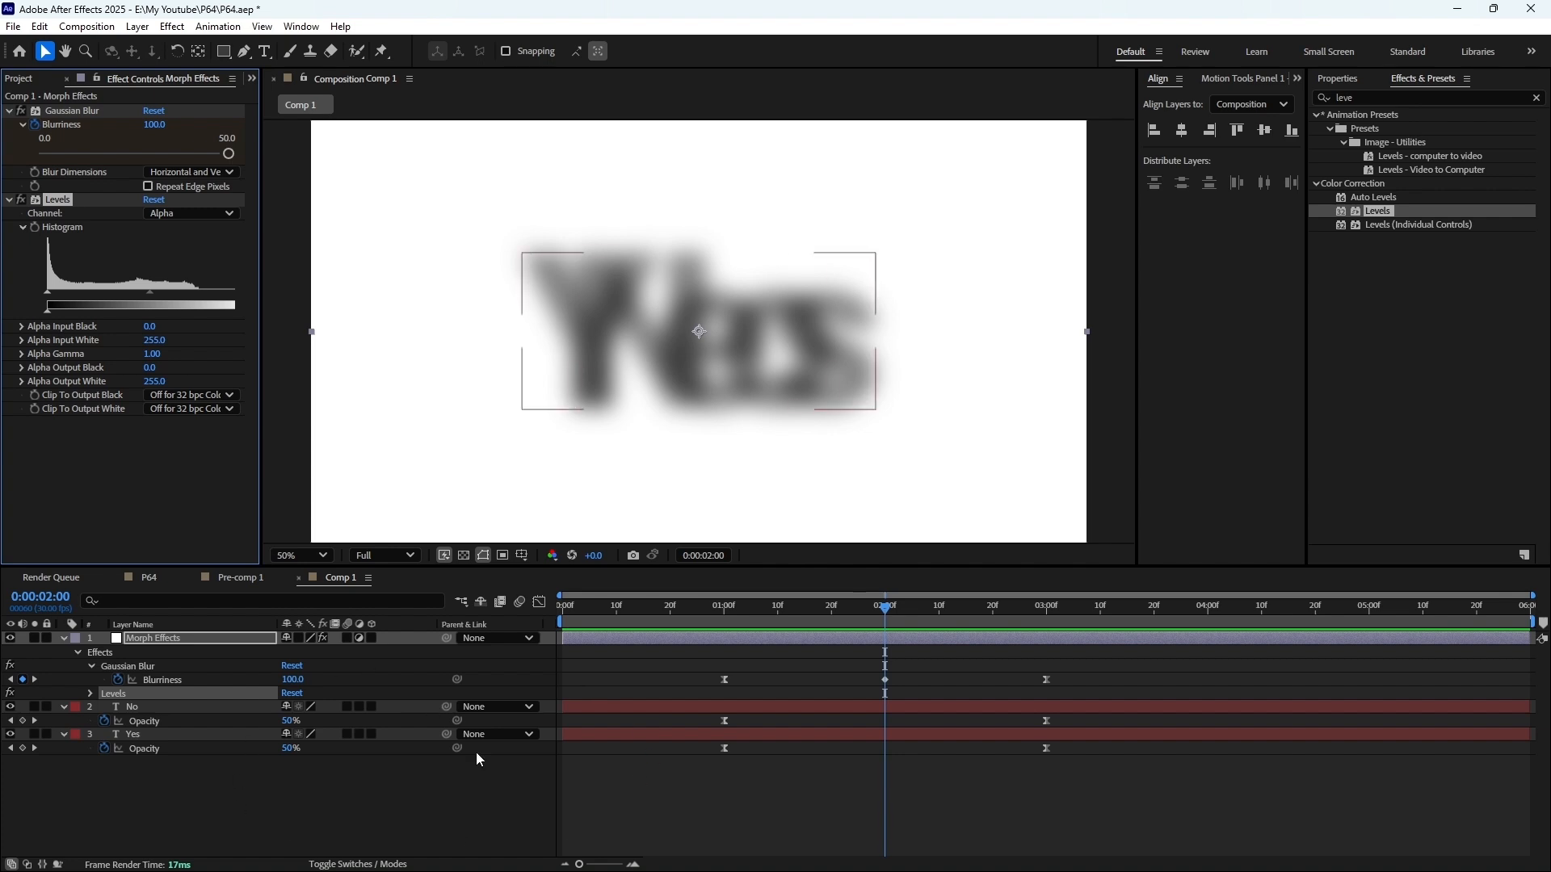
Examine the blurred text's alpha against the transparency grid, and restore the white background view
{"action": "left_click", "coordinate": [464, 555]}
{"action": "left_click", "coordinate": [464, 555]}
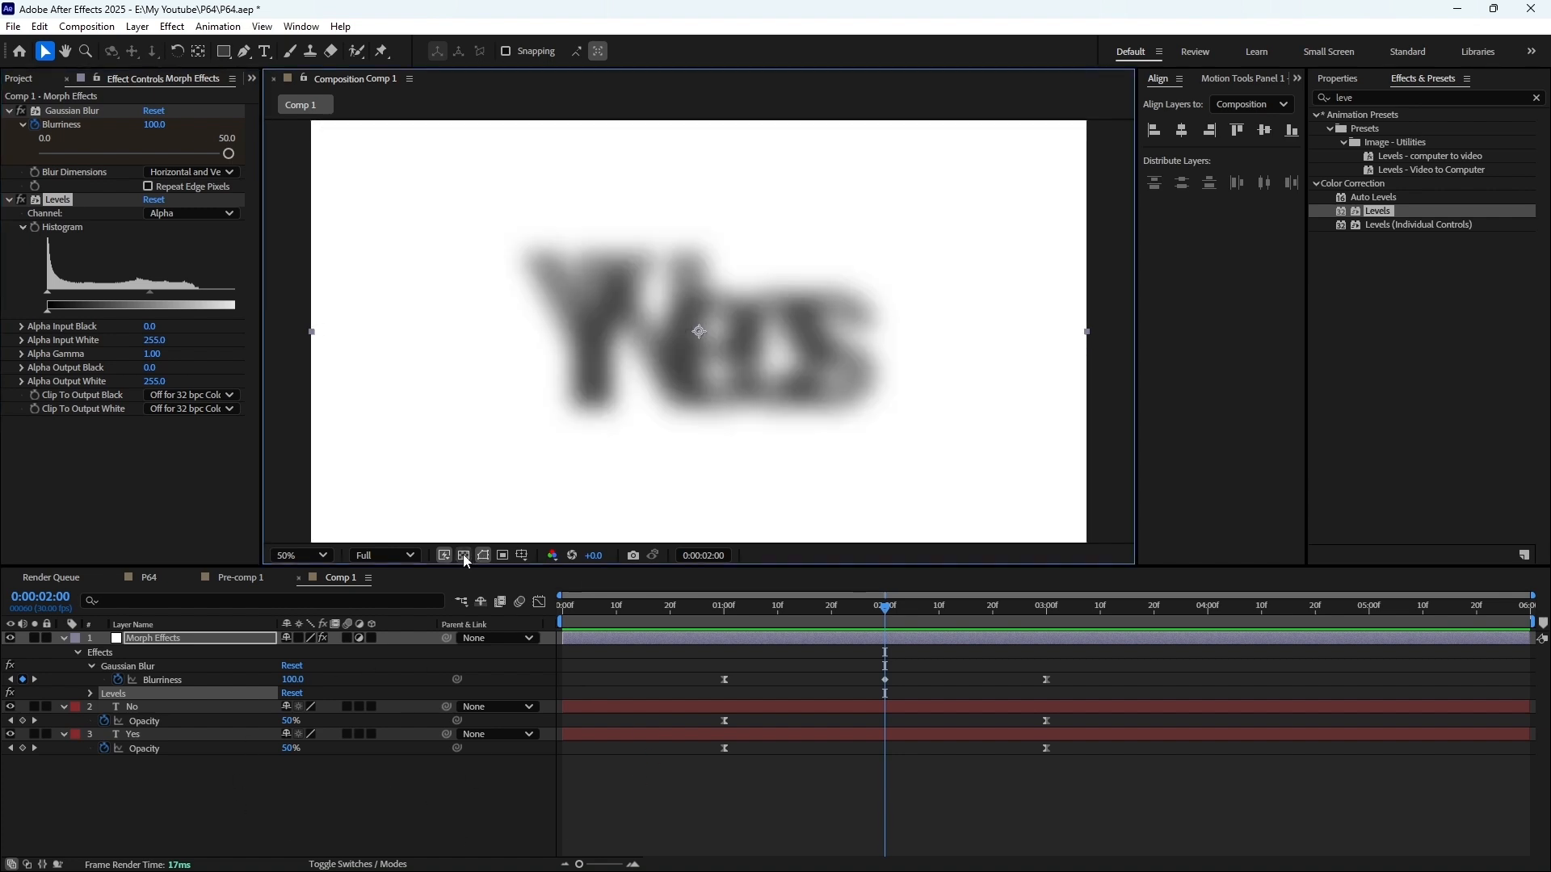
{"action": "left_click", "coordinate": [463, 554]}
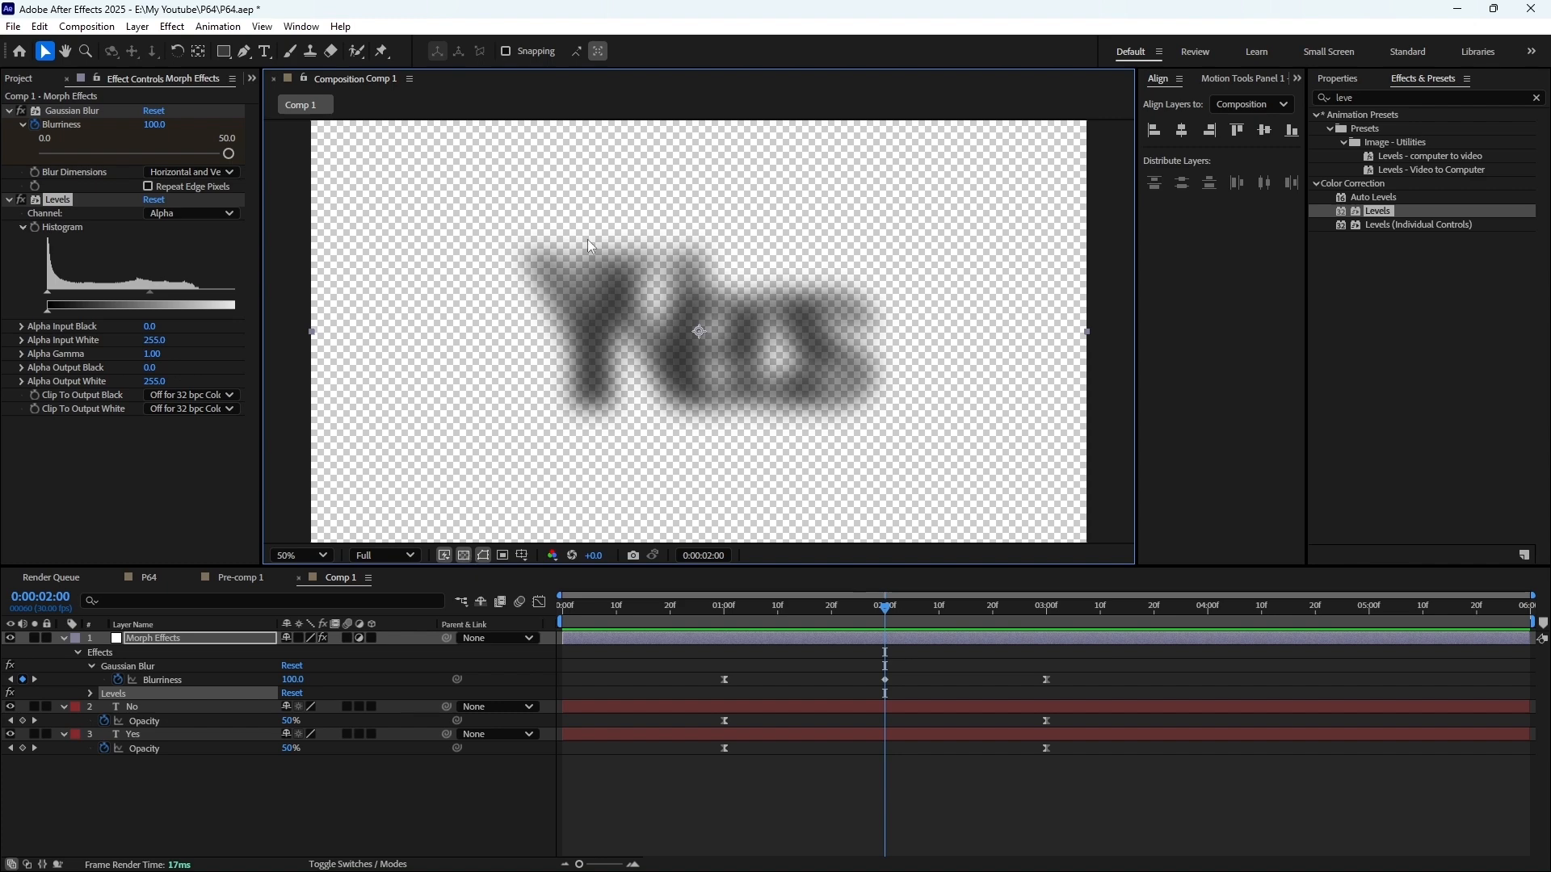
{"action": "mouse_move", "coordinate": [888, 620]}
{"action": "left_mouse_down"}
{"action": "mouse_move", "coordinate": [720, 612]}
{"action": "mouse_move", "coordinate": [874, 612]}
{"action": "left_mouse_up"}
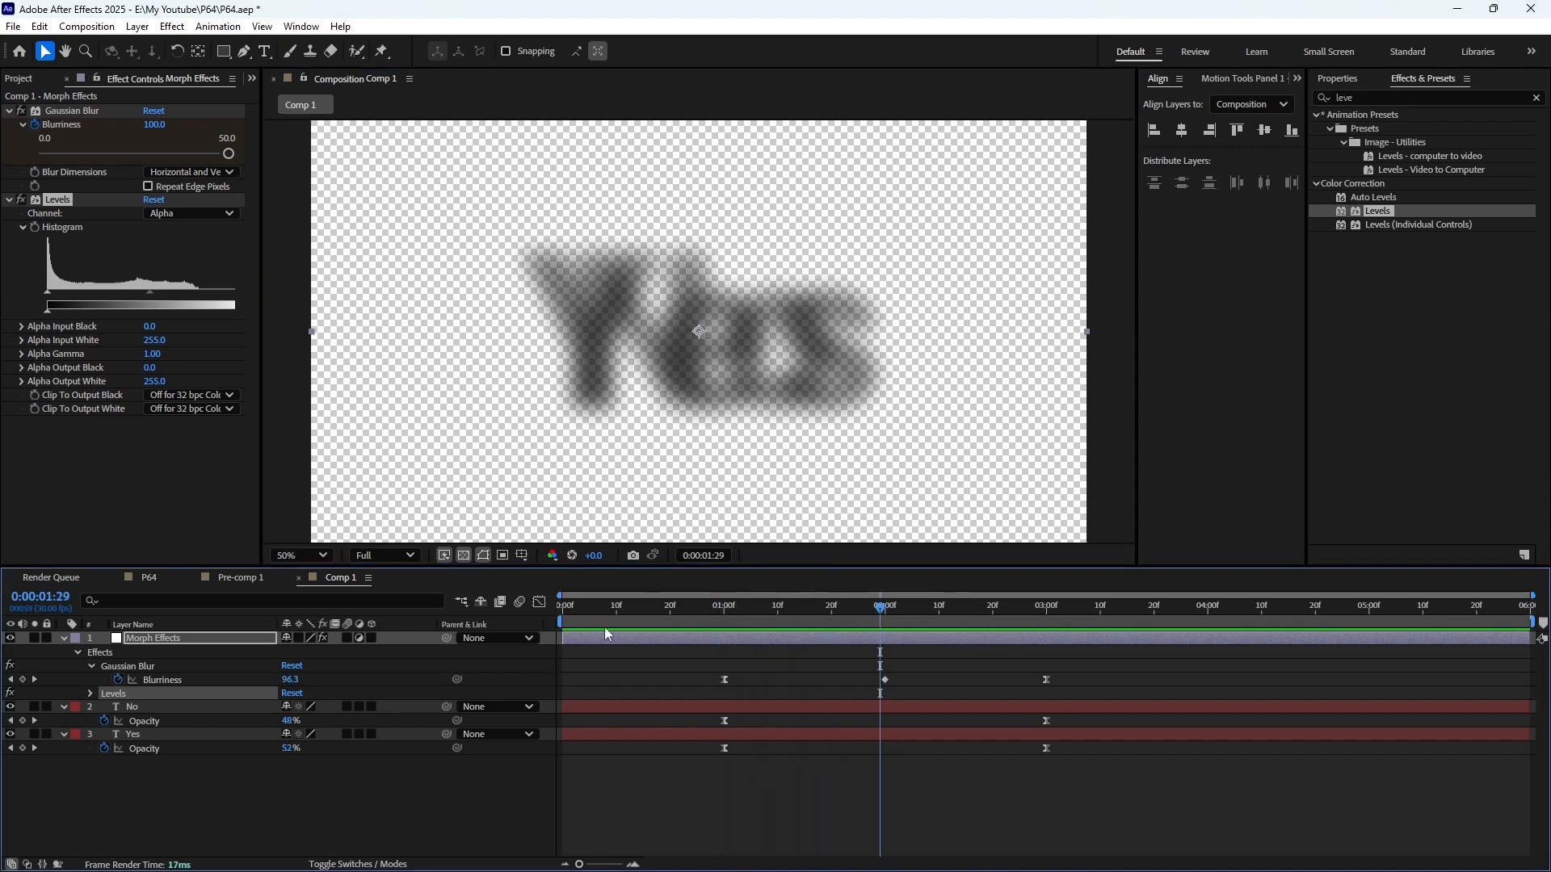
{"action": "left_click", "coordinate": [464, 555]}
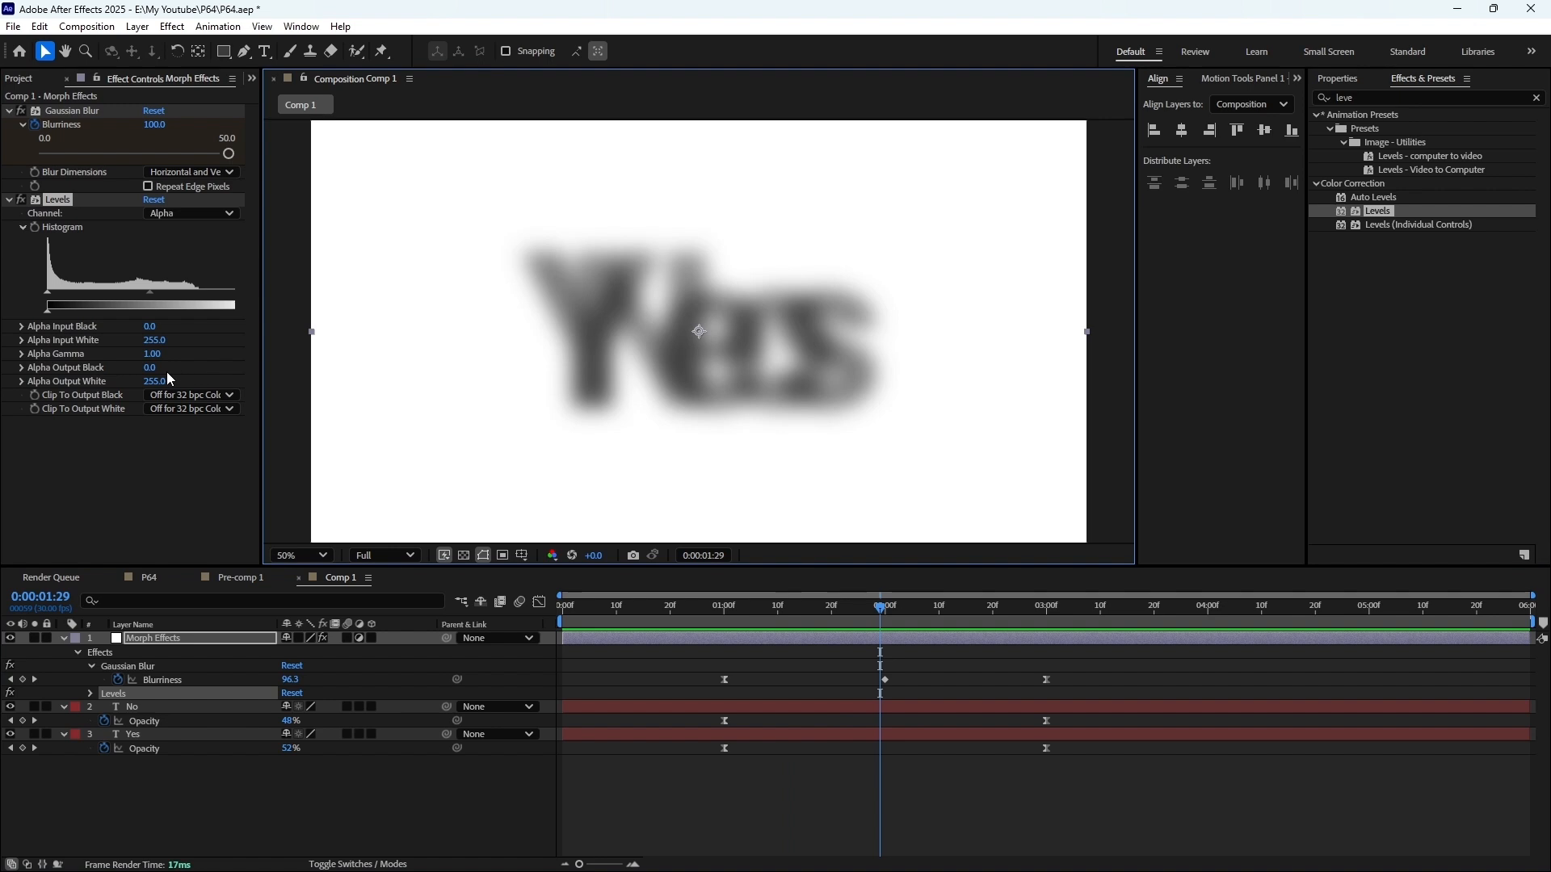
Narrow the Levels alpha range to an Alpha Input Black of 51 and an Alpha Input White of 59
{"action": "left_click_drag", "start_coordinate": [47, 293], "coordinate": [122, 293]}
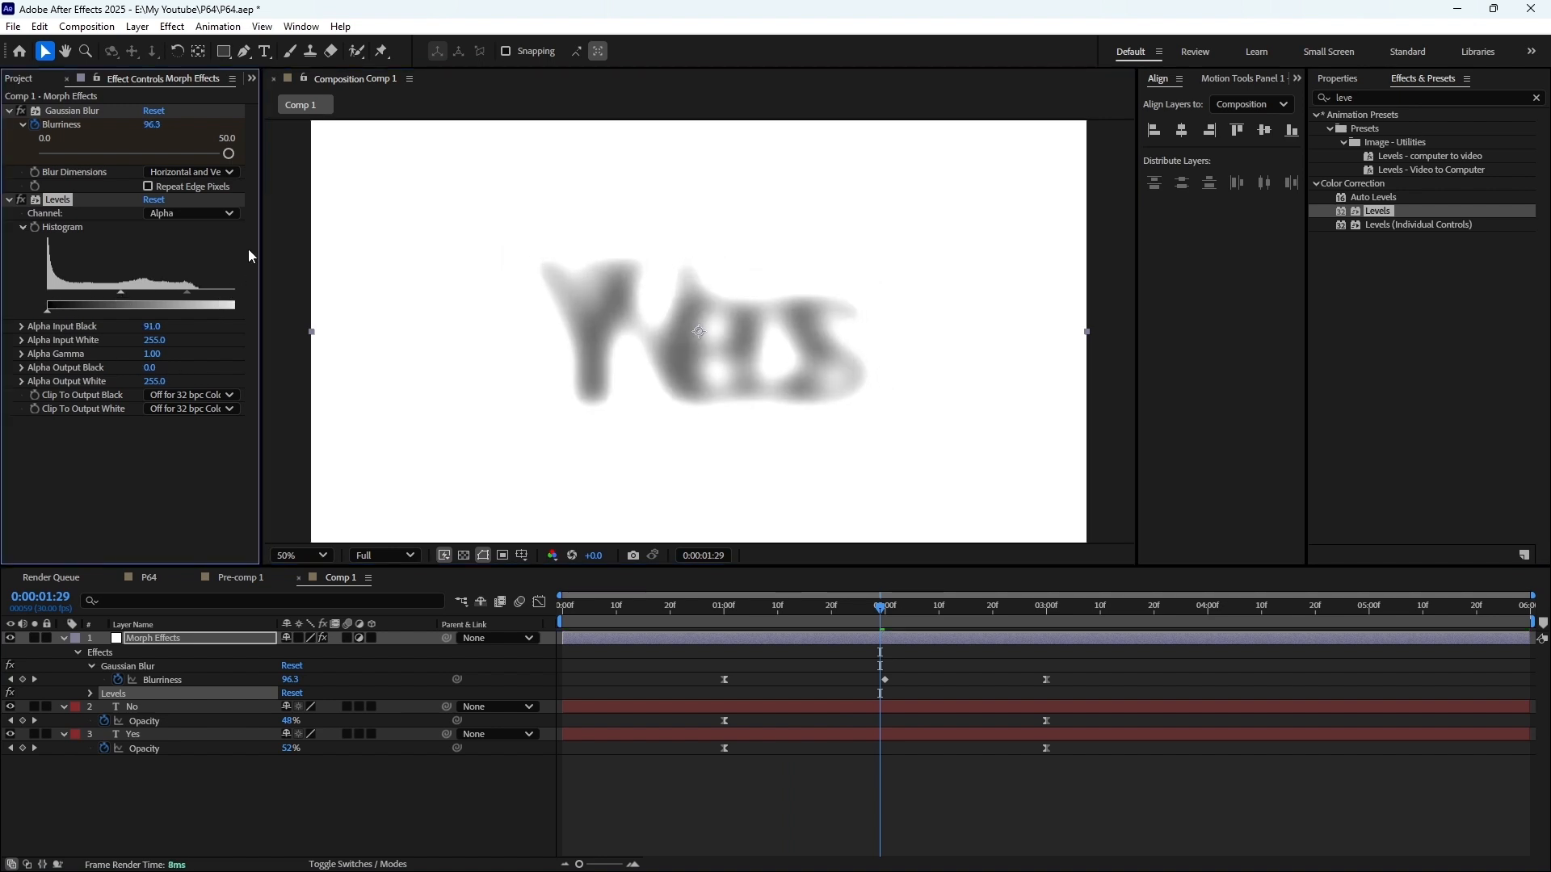
{"action": "left_click_drag", "start_coordinate": [260, 252], "coordinate": [313, 257]}
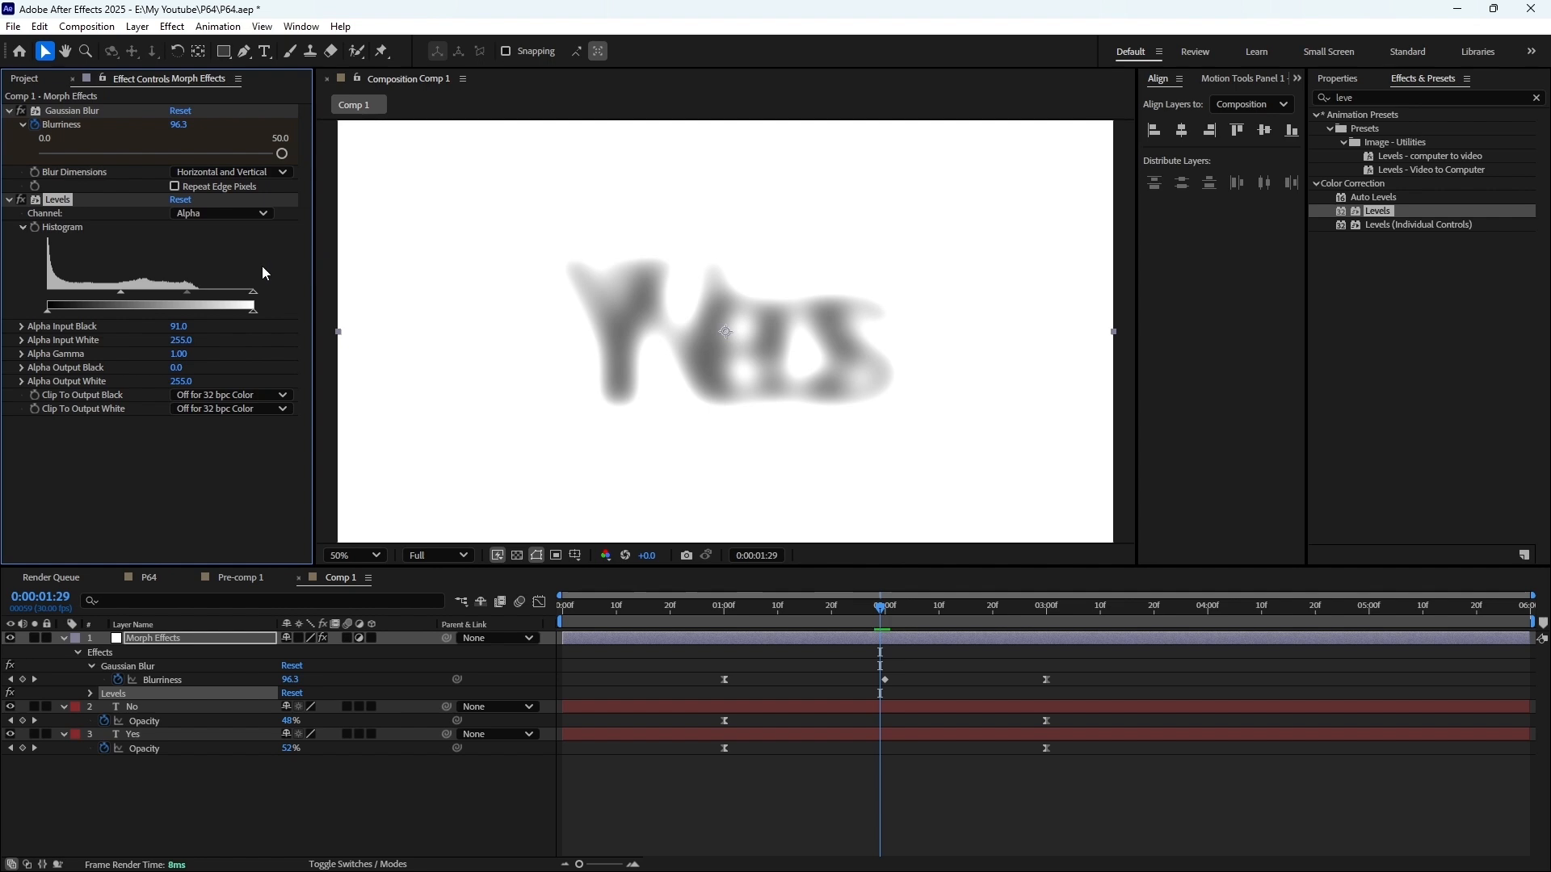
{"action": "left_click_drag", "start_coordinate": [253, 292], "coordinate": [137, 294]}
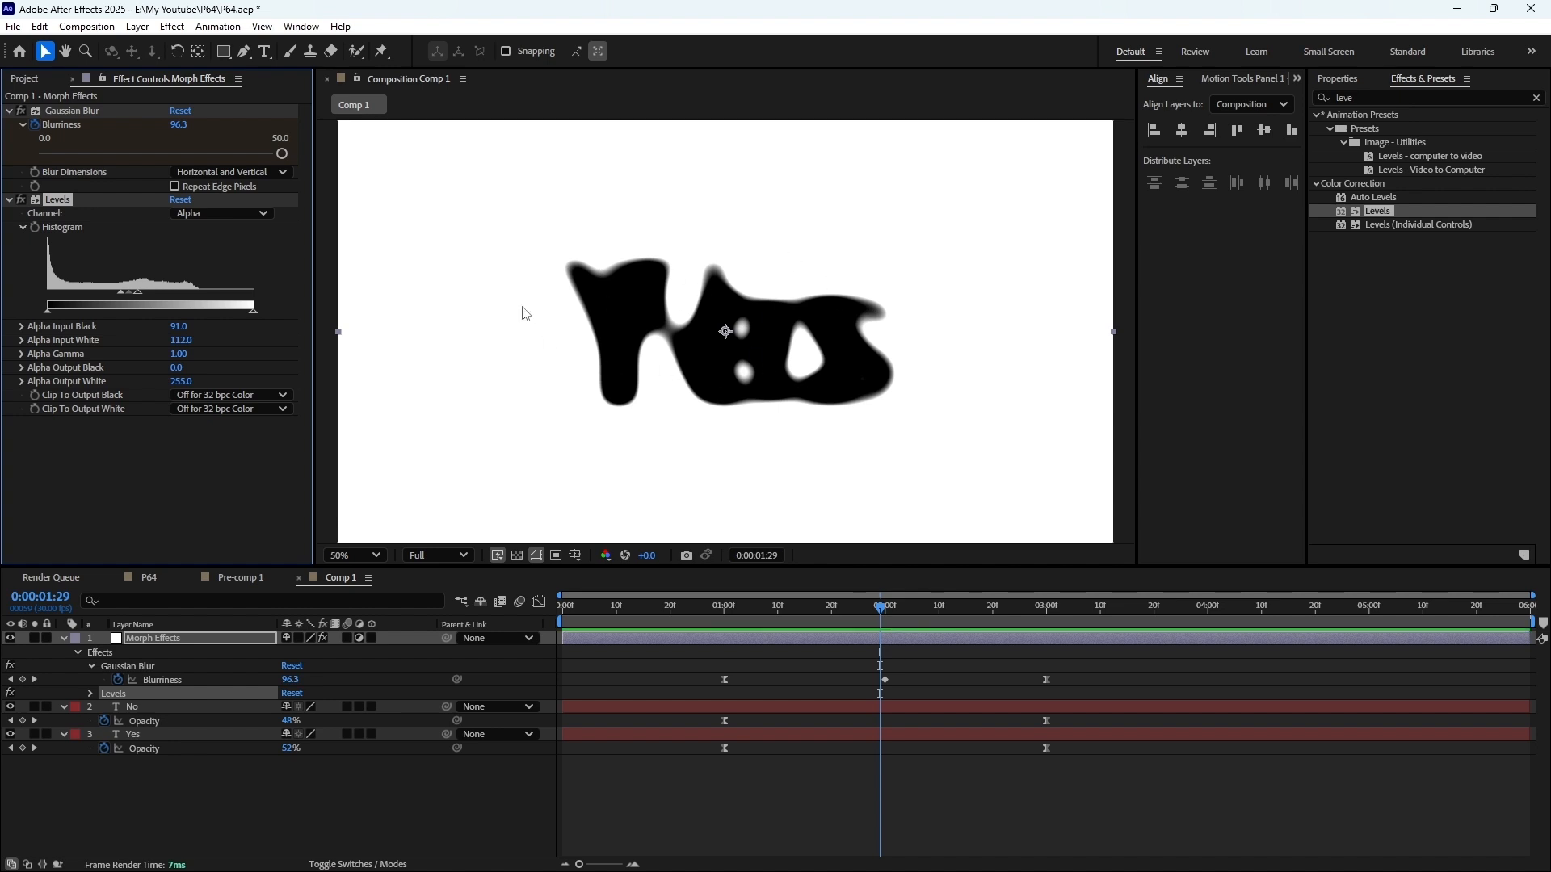
{"action": "left_click_drag", "start_coordinate": [139, 293], "coordinate": [101, 294]}
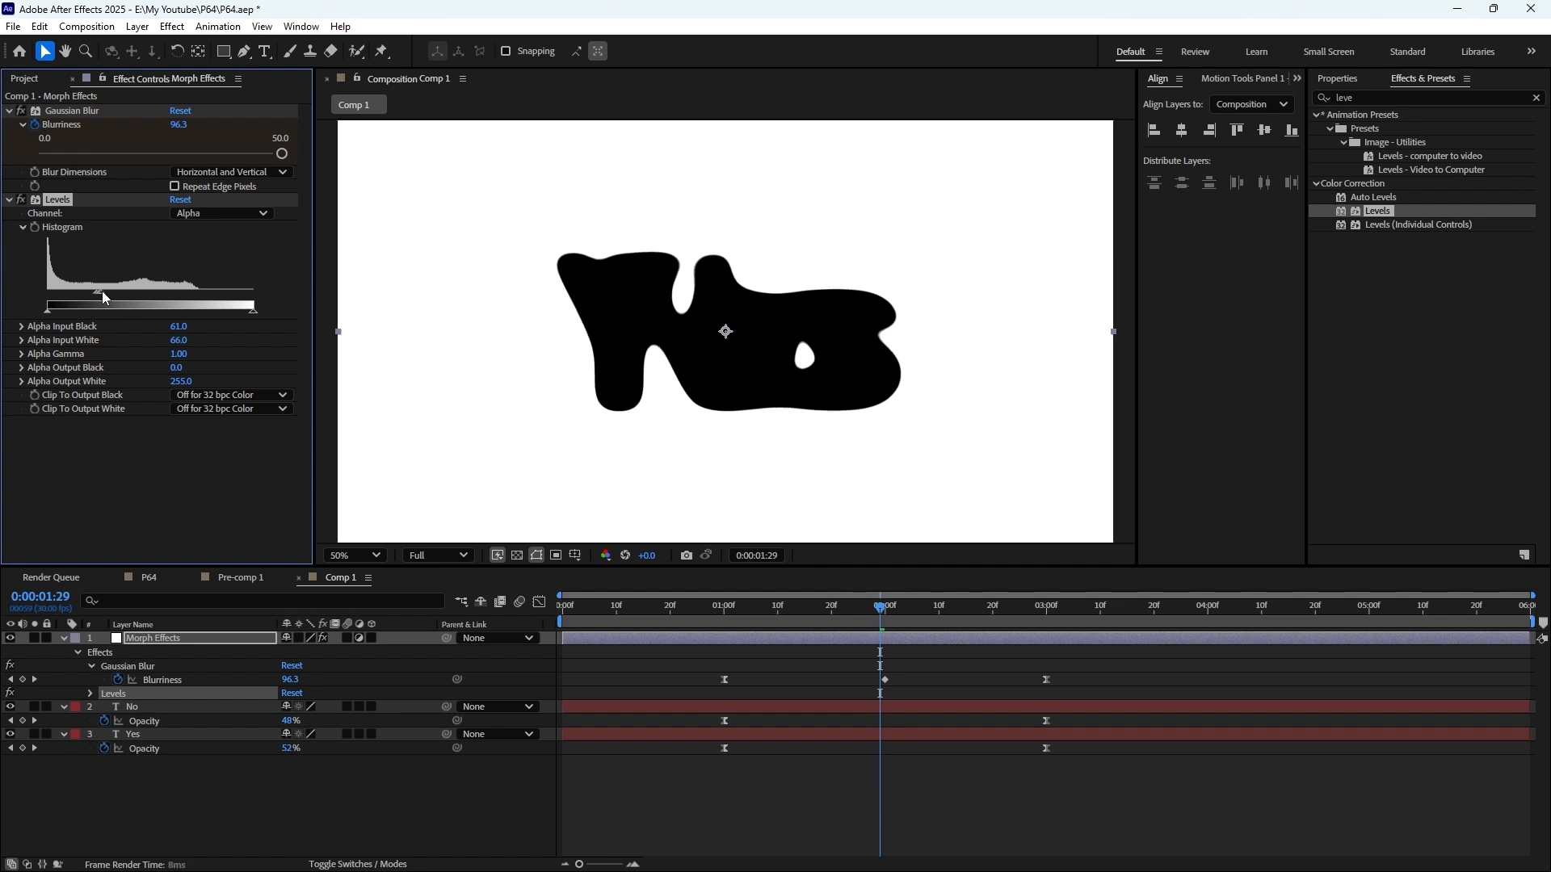
{"action": "mouse_move", "coordinate": [101, 291]}
{"action": "left_mouse_down"}
{"action": "mouse_move", "coordinate": [186, 292]}
{"action": "mouse_move", "coordinate": [88, 299]}
{"action": "left_mouse_up"}
{"action": "left_click_drag", "start_coordinate": [184, 293], "coordinate": [94, 294]}
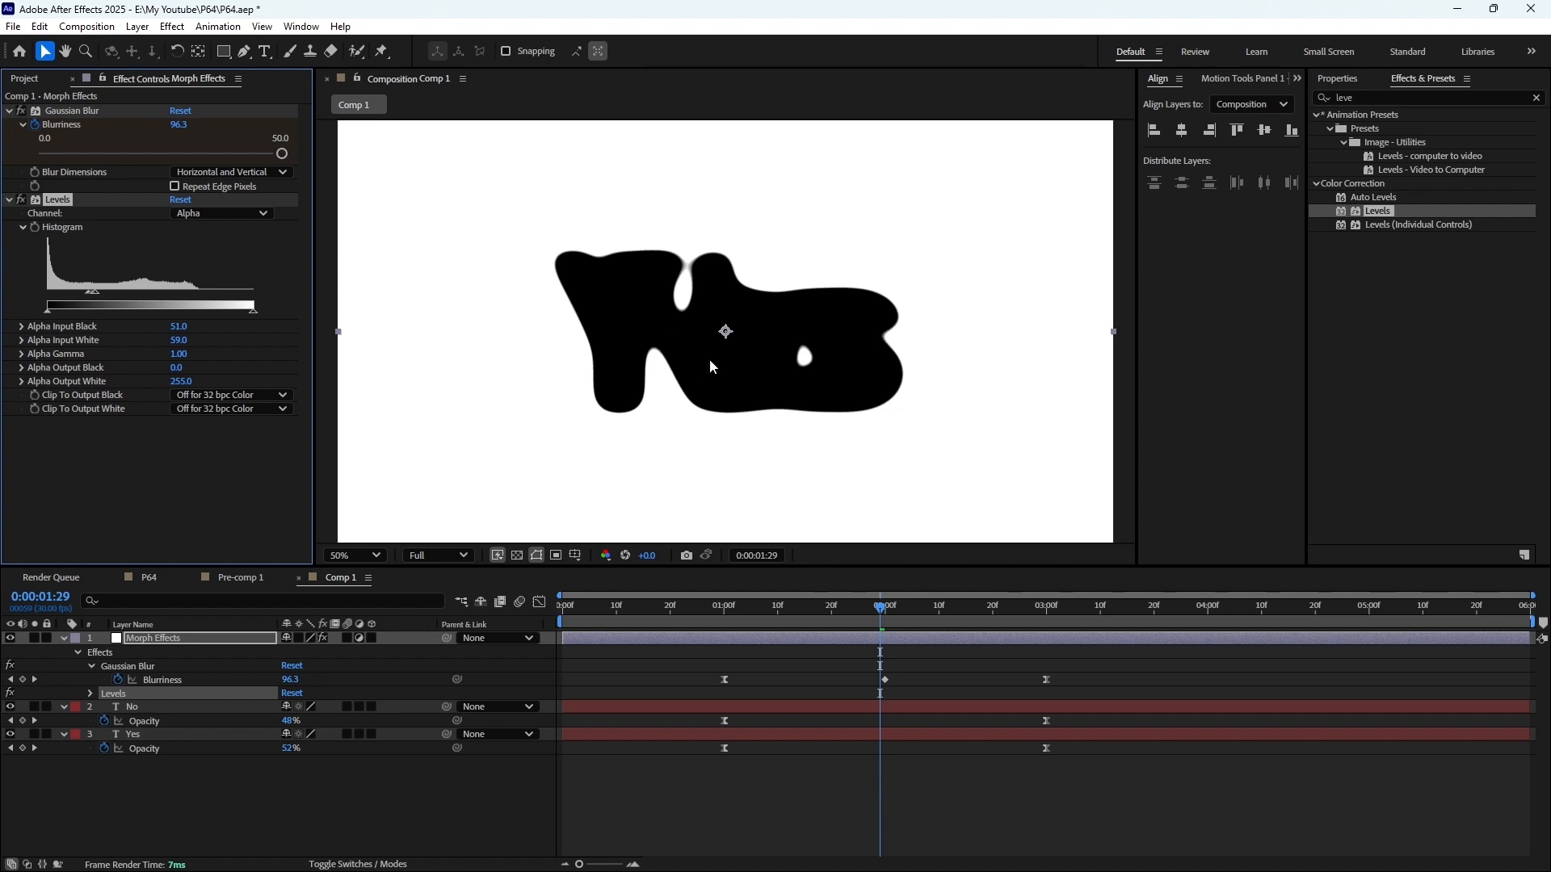
Compare the text without the Morph Effects layer, and try an Alpha Input Black of 59 while inspecting the edges closely
{"action": "left_click", "coordinate": [10, 638]}
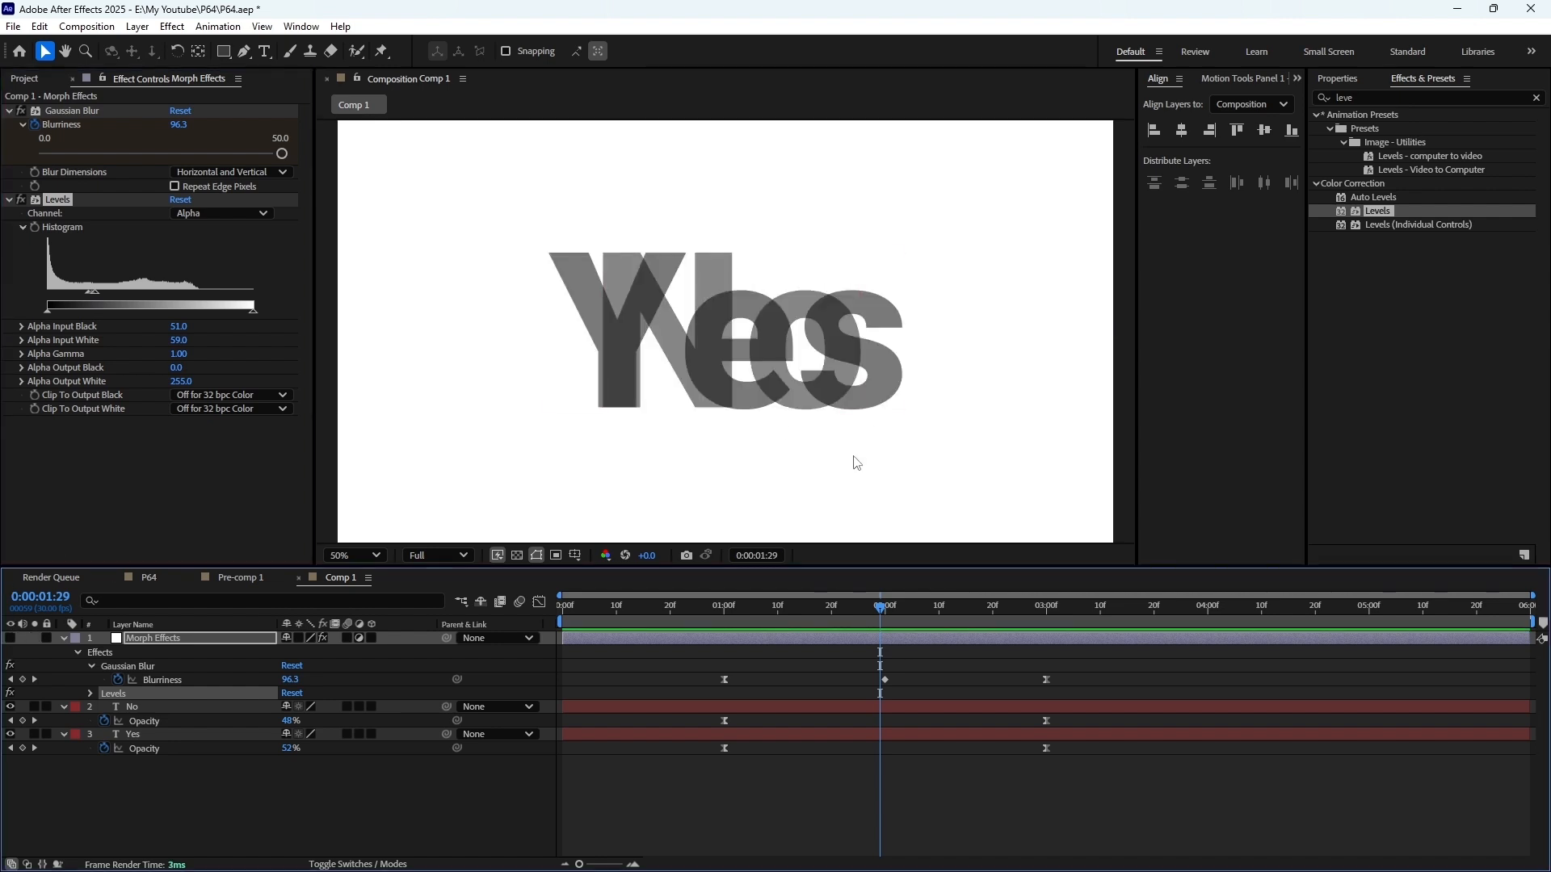
{"action": "left_click", "coordinate": [10, 638]}
{"action": "left_click_drag", "start_coordinate": [92, 293], "coordinate": [95, 292]}
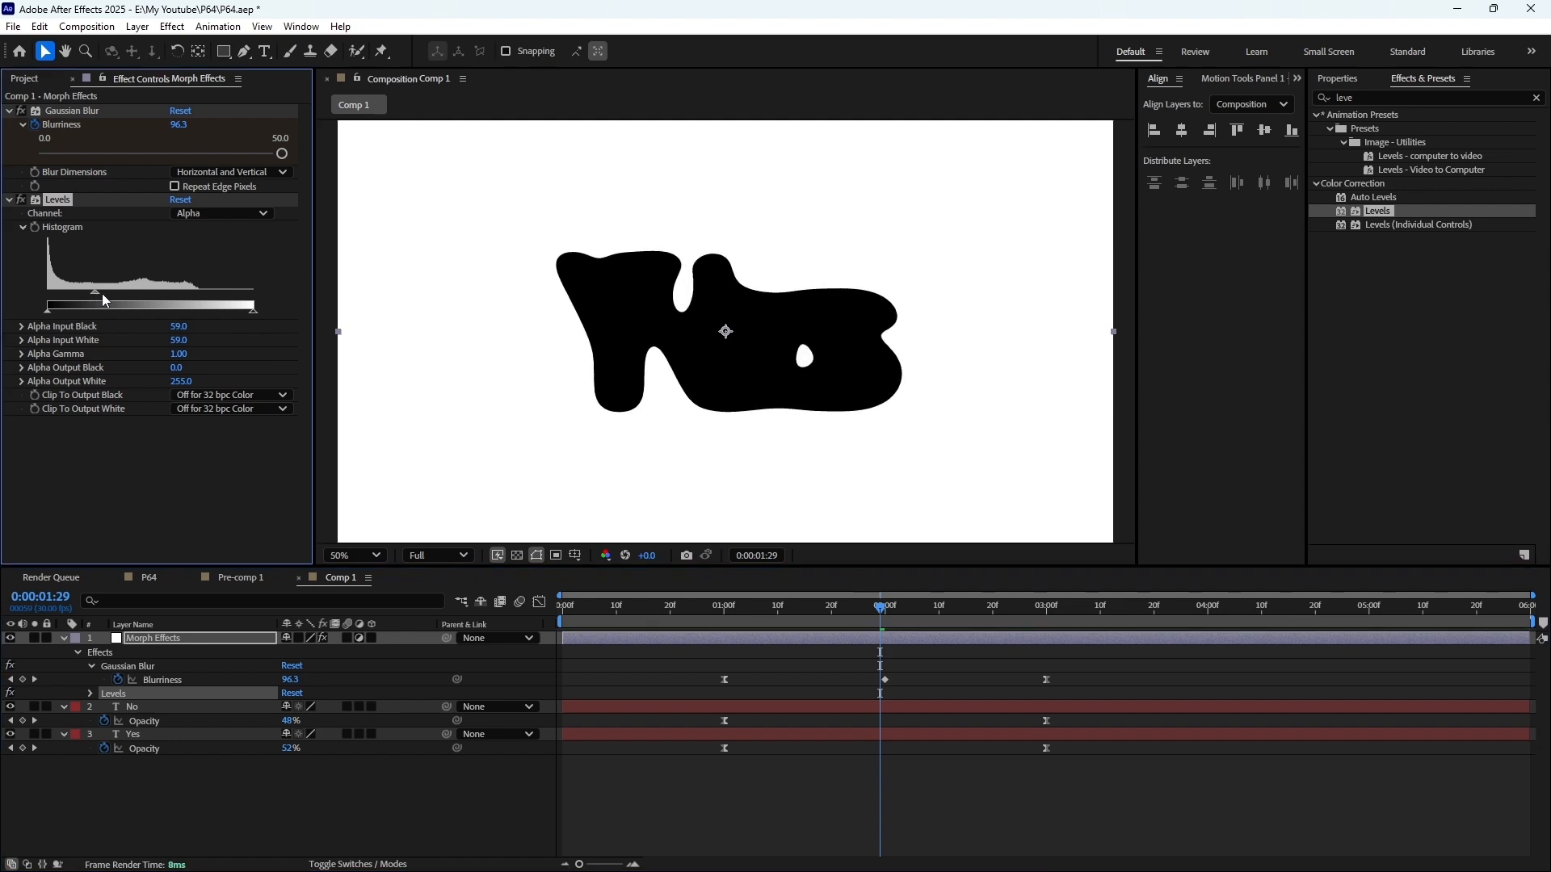
{"action": "scroll", "coordinate": [540, 275], "scroll_direction": "up", "scroll_amount": 6}
{"action": "scroll", "coordinate": [691, 367], "scroll_direction": "down", "scroll_amount": 2}
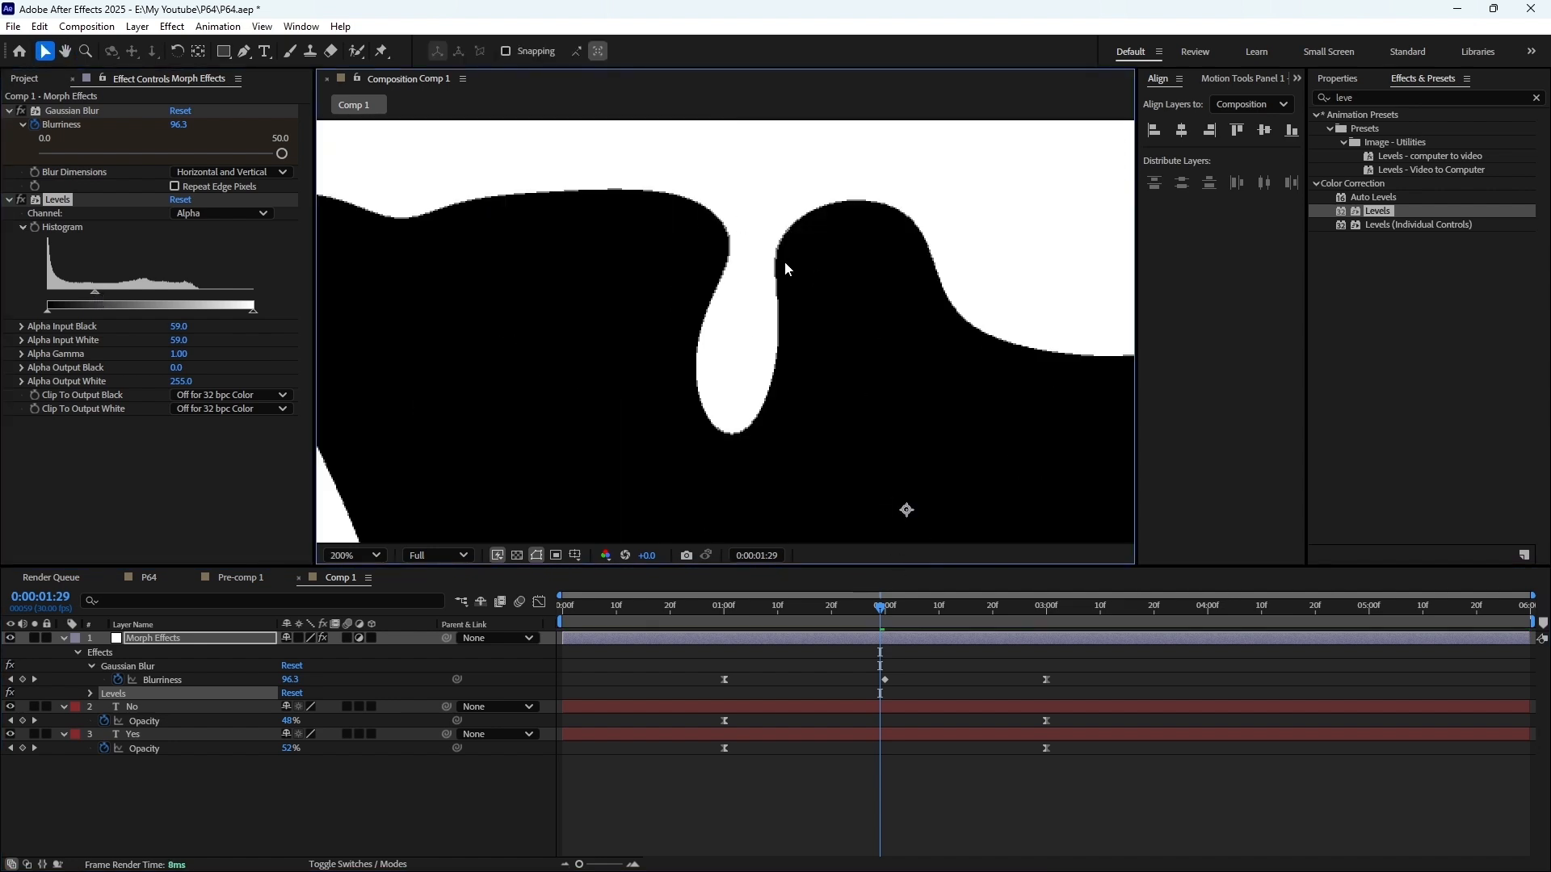
{"action": "scroll", "coordinate": [617, 373], "scroll_direction": "up", "scroll_amount": 2}
{"action": "scroll", "coordinate": [748, 385], "scroll_direction": "down", "scroll_amount": 7}
{"action": "scroll", "coordinate": [584, 381], "scroll_direction": "up", "scroll_amount": 3}
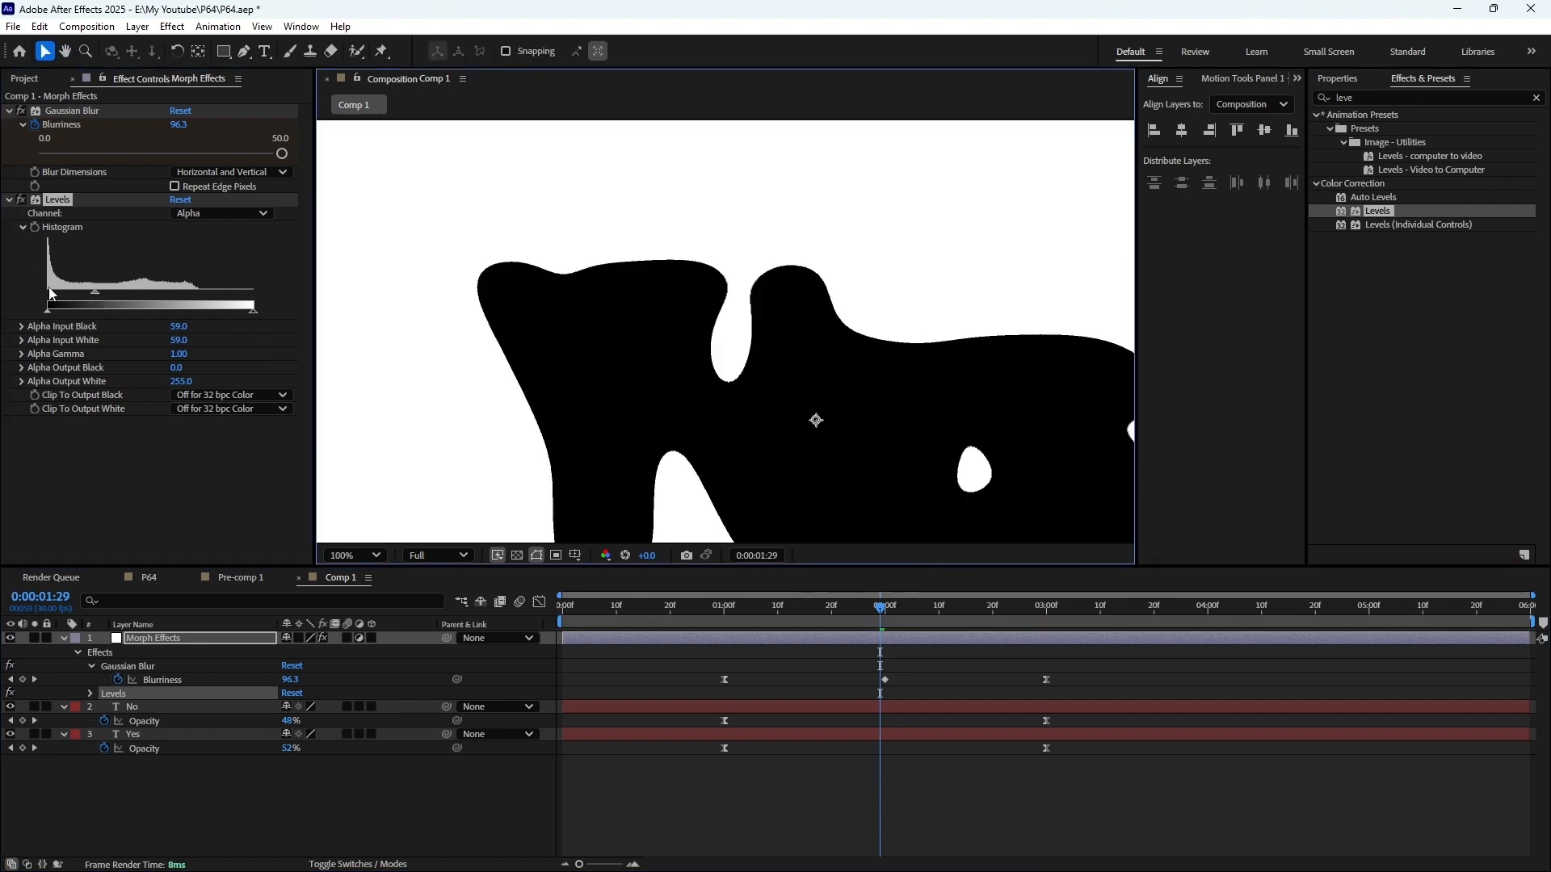
Soften the morph's edges by setting the Levels Alpha Input Black to 49 and Alpha Input White to 66
{"action": "left_click_drag", "start_coordinate": [97, 291], "coordinate": [85, 297]}
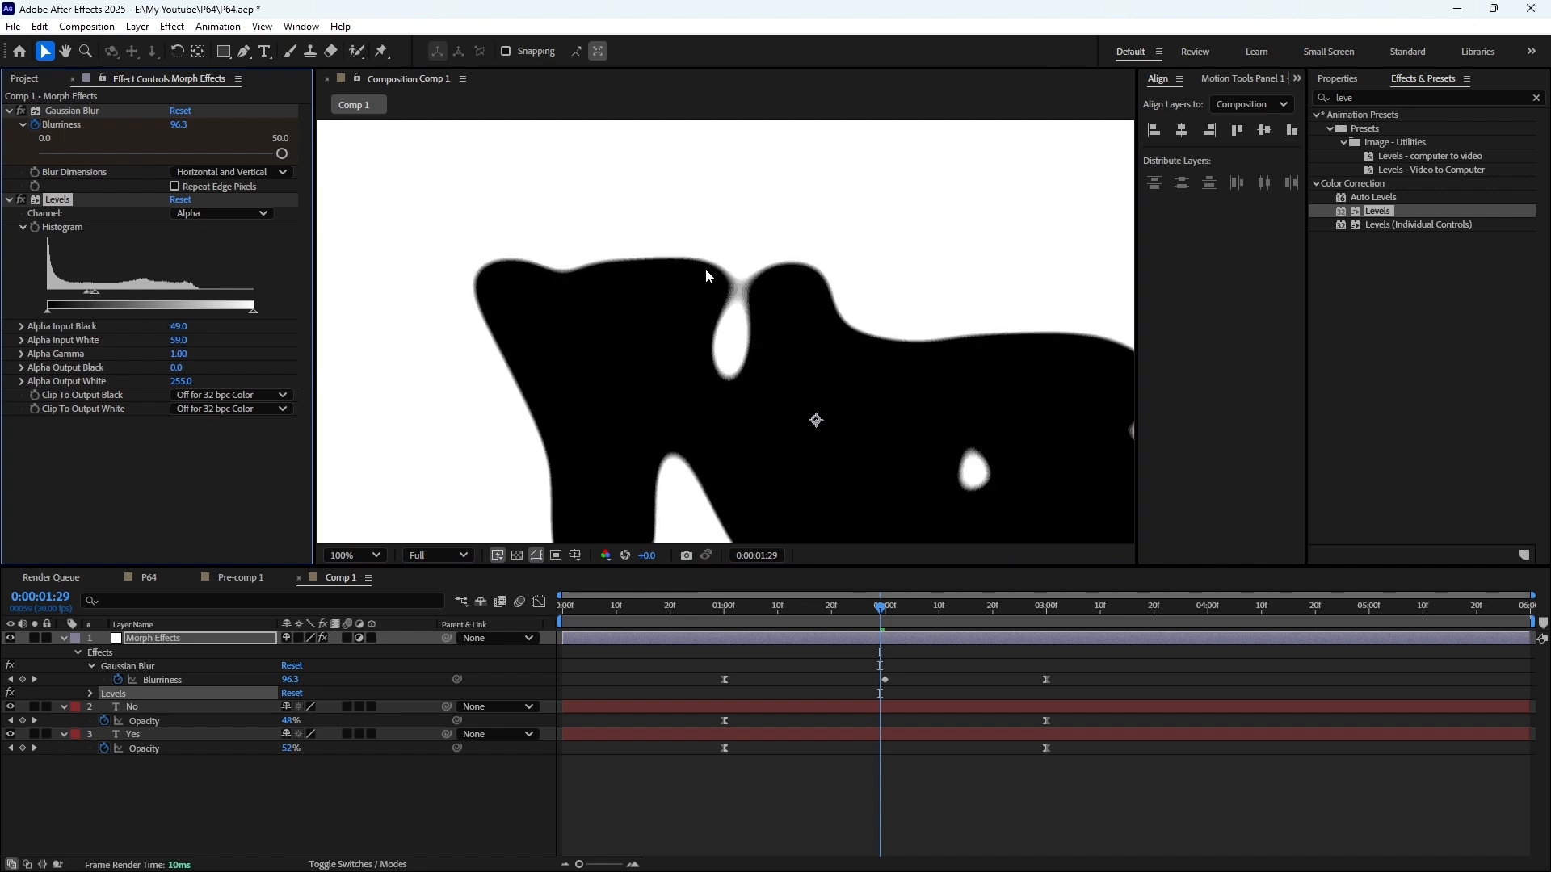
{"action": "scroll", "coordinate": [706, 269], "scroll_direction": "up", "scroll_amount": 1}
{"action": "left_click_drag", "start_coordinate": [96, 291], "coordinate": [101, 290]}
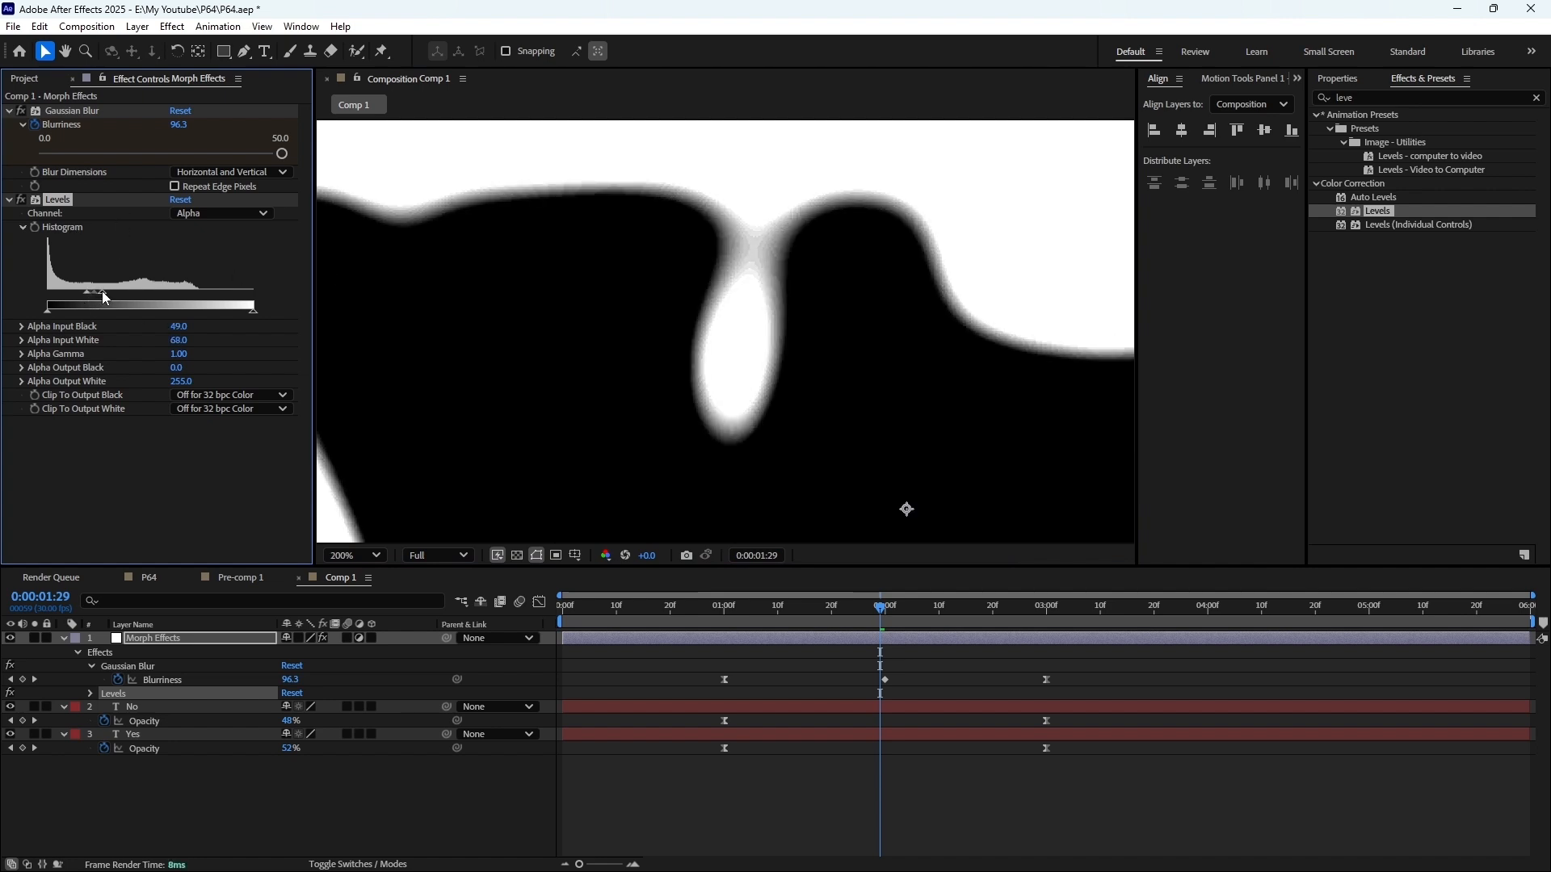
Examine the liquid transition between 1 and 2 seconds by scrubbing through it with the full composition in view
{"action": "scroll", "coordinate": [841, 275], "scroll_direction": "down", "scroll_amount": 2}
{"action": "left_click_drag", "start_coordinate": [808, 363], "coordinate": [778, 289]}
{"action": "left_click_drag", "start_coordinate": [885, 626], "coordinate": [782, 614]}
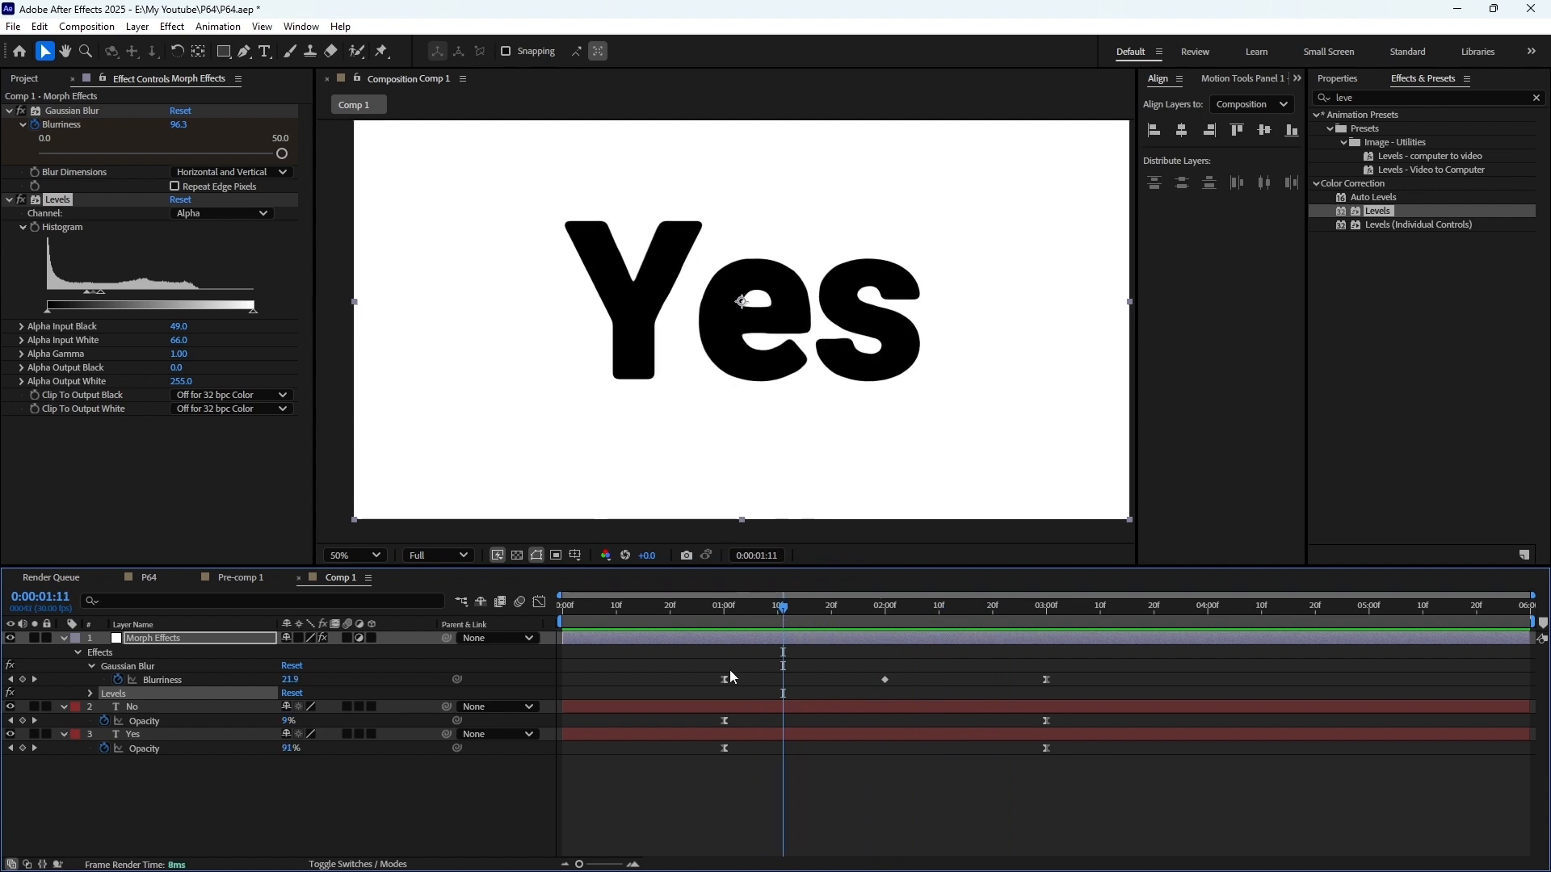
{"action": "left_click", "coordinate": [841, 602]}
{"action": "left_click_drag", "start_coordinate": [841, 602], "coordinate": [858, 603]}
Find the Turbulent Displace effect and add it above Gaussian Blur on the Morph Effects layer
{"action": "left_click", "coordinate": [1536, 97]}
{"action": "type", "text": "Tu"}
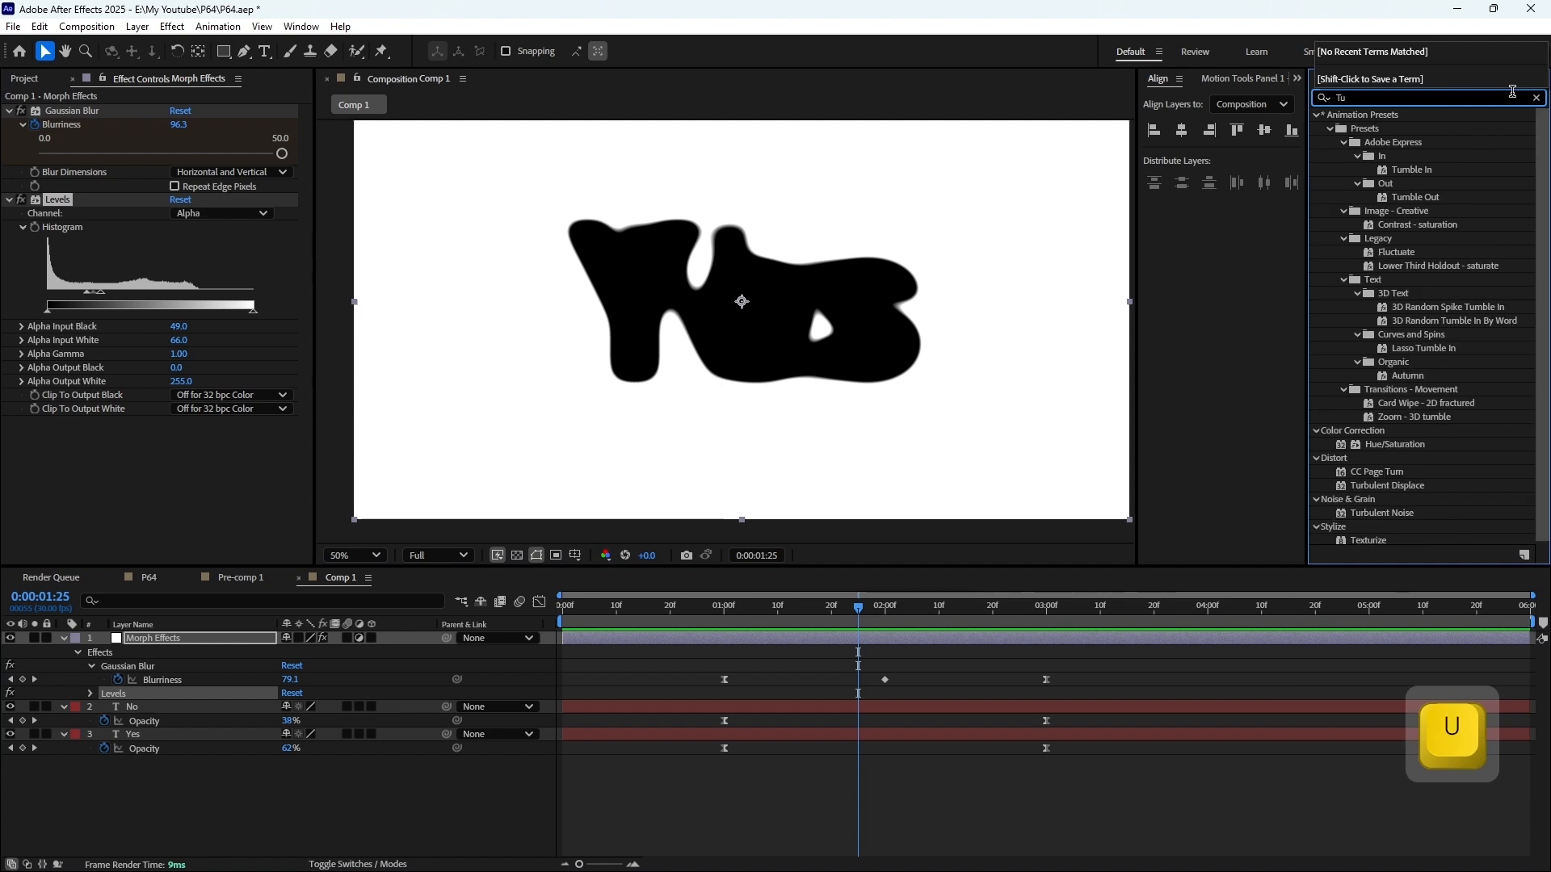
{"action": "type", "text": "rb"}
{"action": "left_click_drag", "start_coordinate": [1387, 128], "coordinate": [147, 109]}
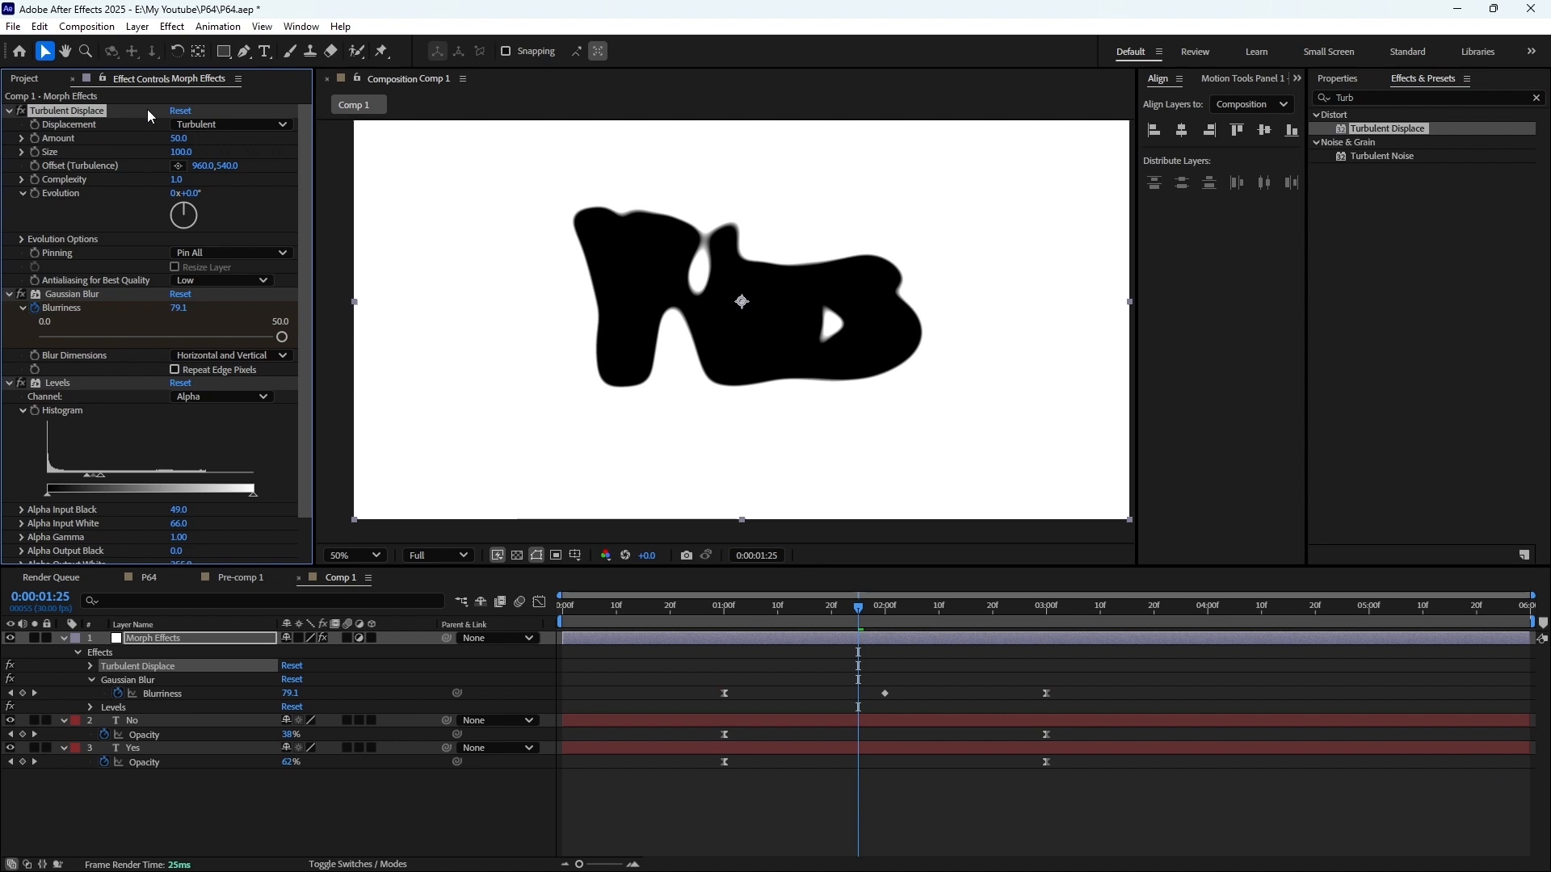
Disable Gaussian Blur and Levels temporarily, and set the Turbulent Displace Size to 50
{"action": "left_click", "coordinate": [21, 294]}
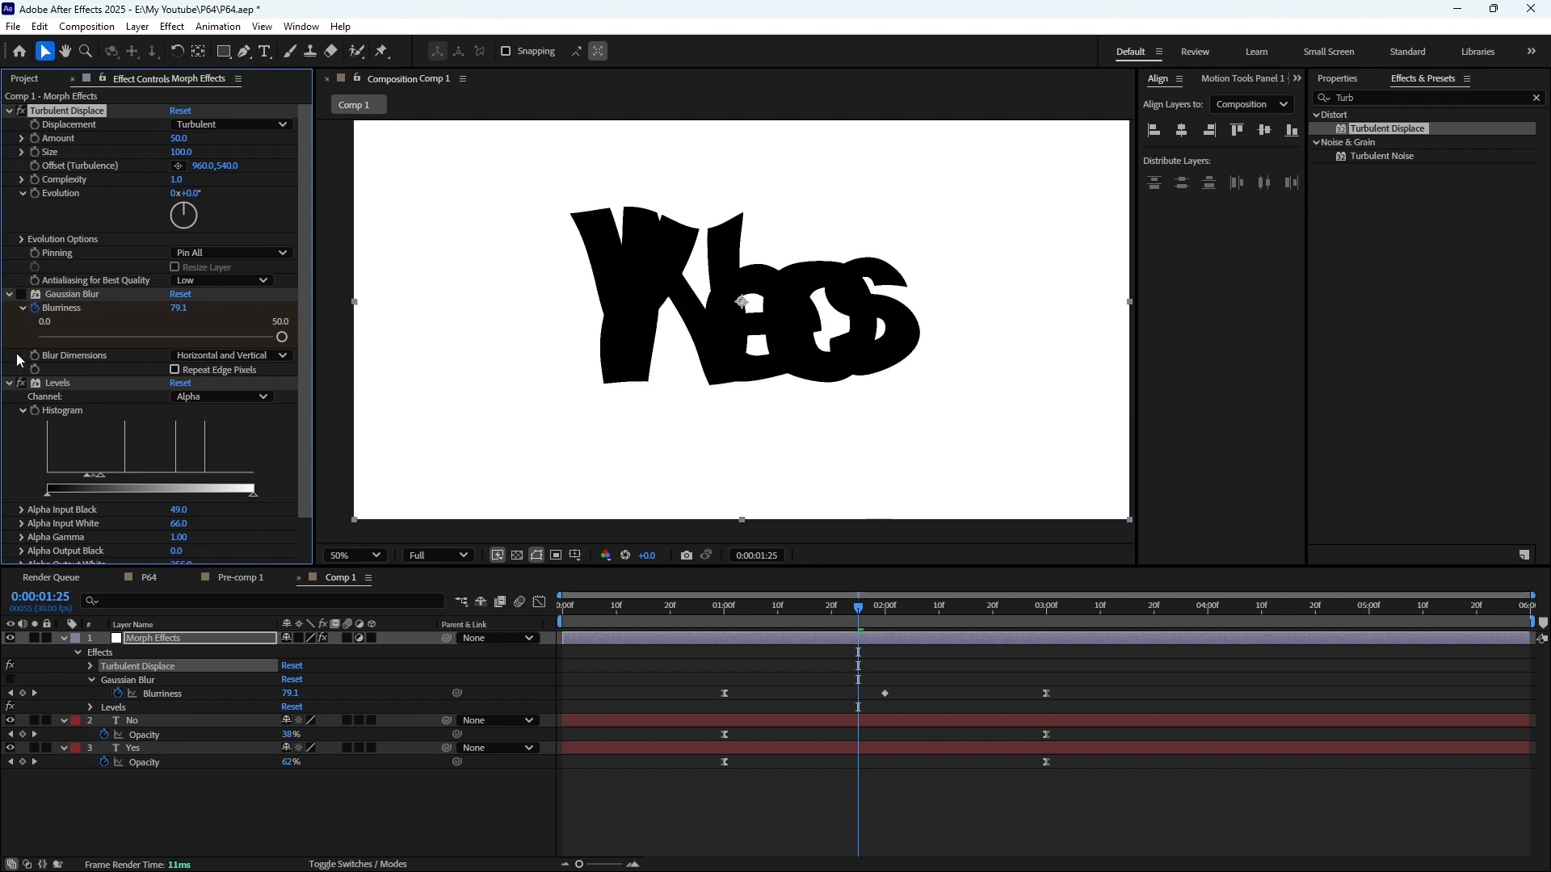
{"action": "left_click", "coordinate": [21, 383]}
{"action": "left_click_drag", "start_coordinate": [859, 606], "coordinate": [718, 625]}
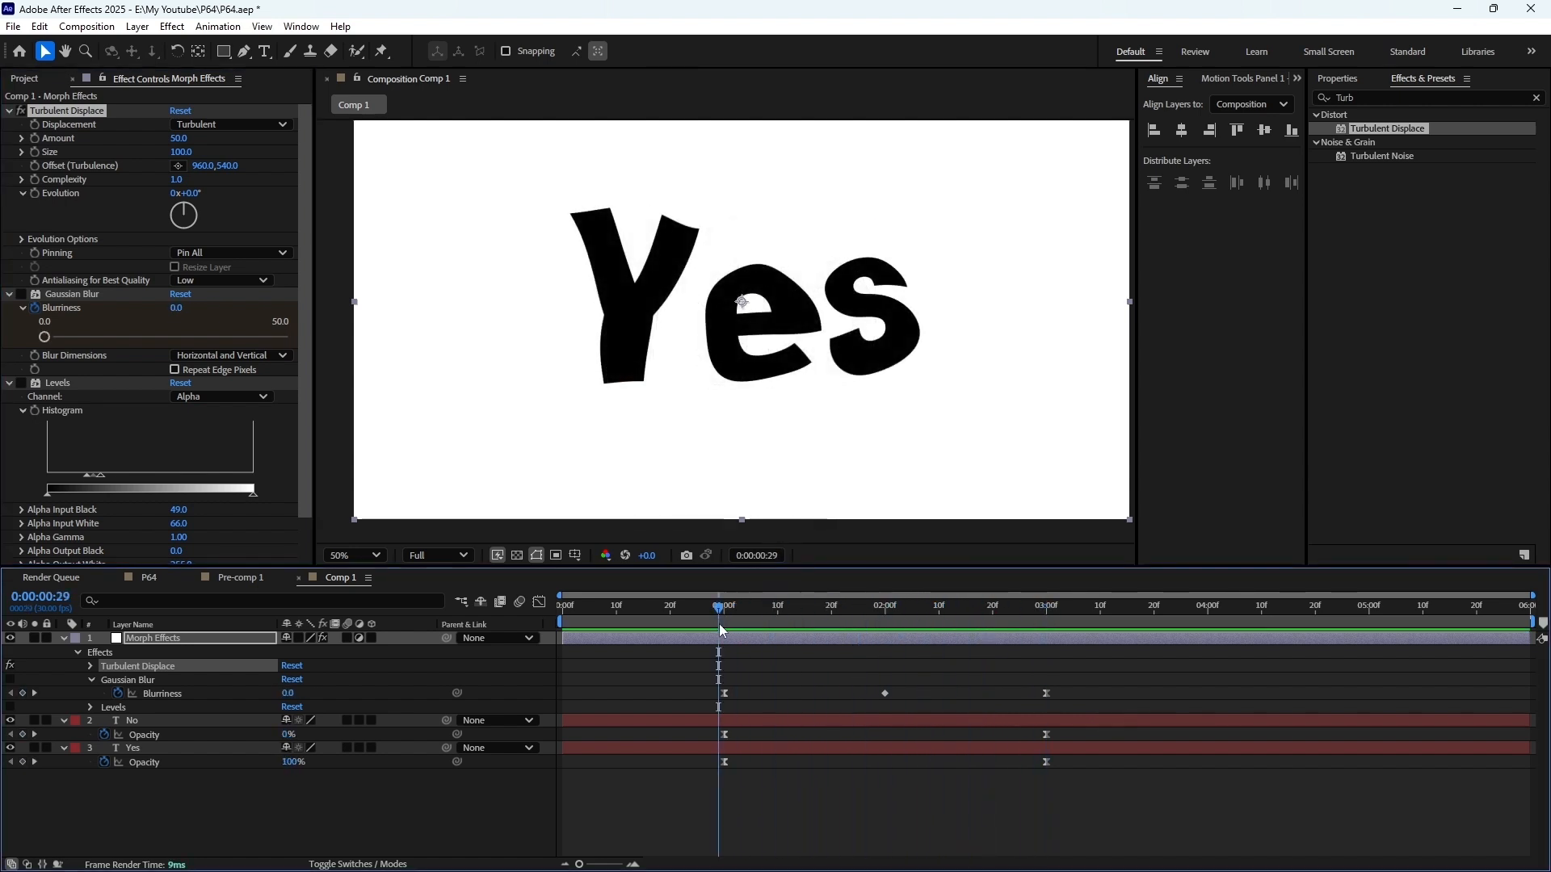
{"action": "left_click", "coordinate": [180, 151]}
{"action": "type", "text": "50"}
{"action": "key", "text": "Return"}
Add a Turbulent Displace Amount keyframe of 0 at 1 second
{"action": "left_click", "coordinate": [726, 614]}
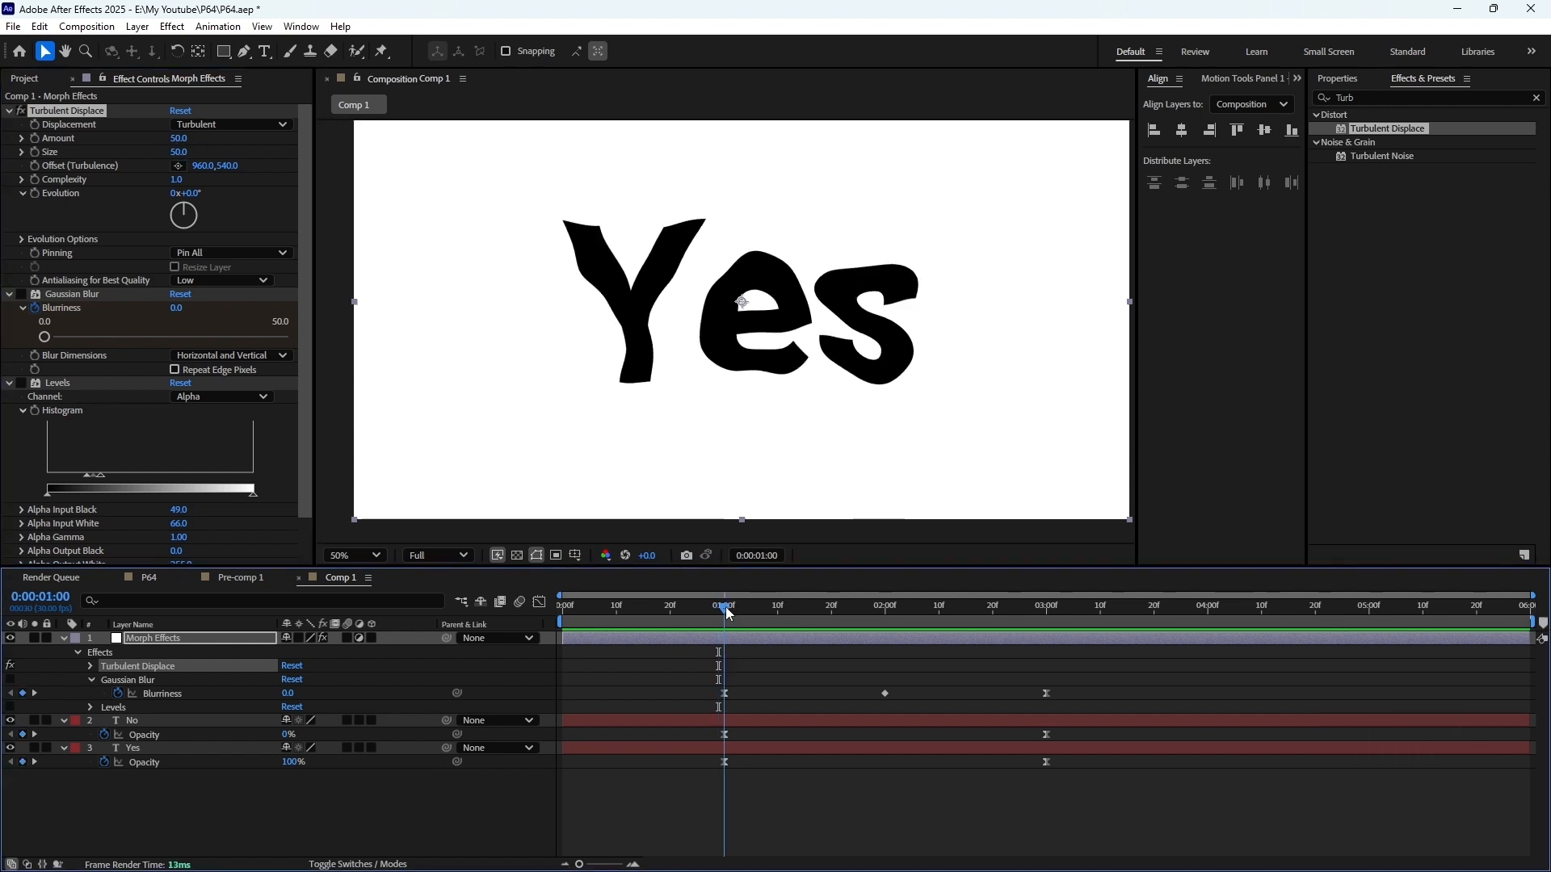
{"action": "left_click", "coordinate": [35, 139]}
{"action": "mouse_move", "coordinate": [180, 139]}
{"action": "left_mouse_down"}
{"action": "mouse_move", "coordinate": [139, 139]}
{"action": "mouse_move", "coordinate": [168, 138]}
{"action": "left_mouse_up"}
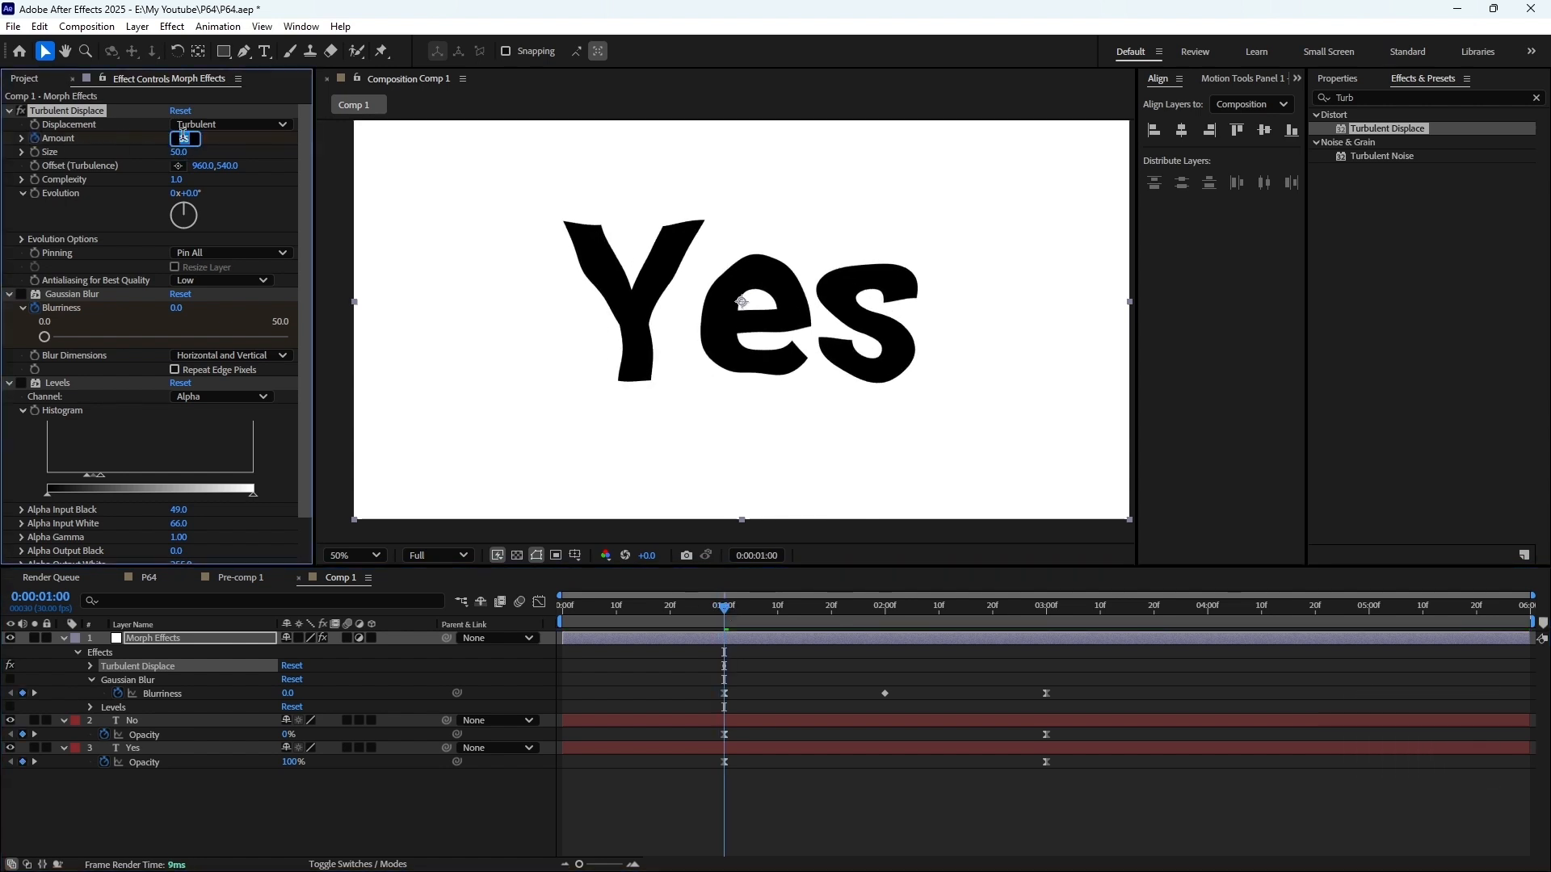
{"action": "type", "text": "0"}
{"action": "key", "text": "Return"}
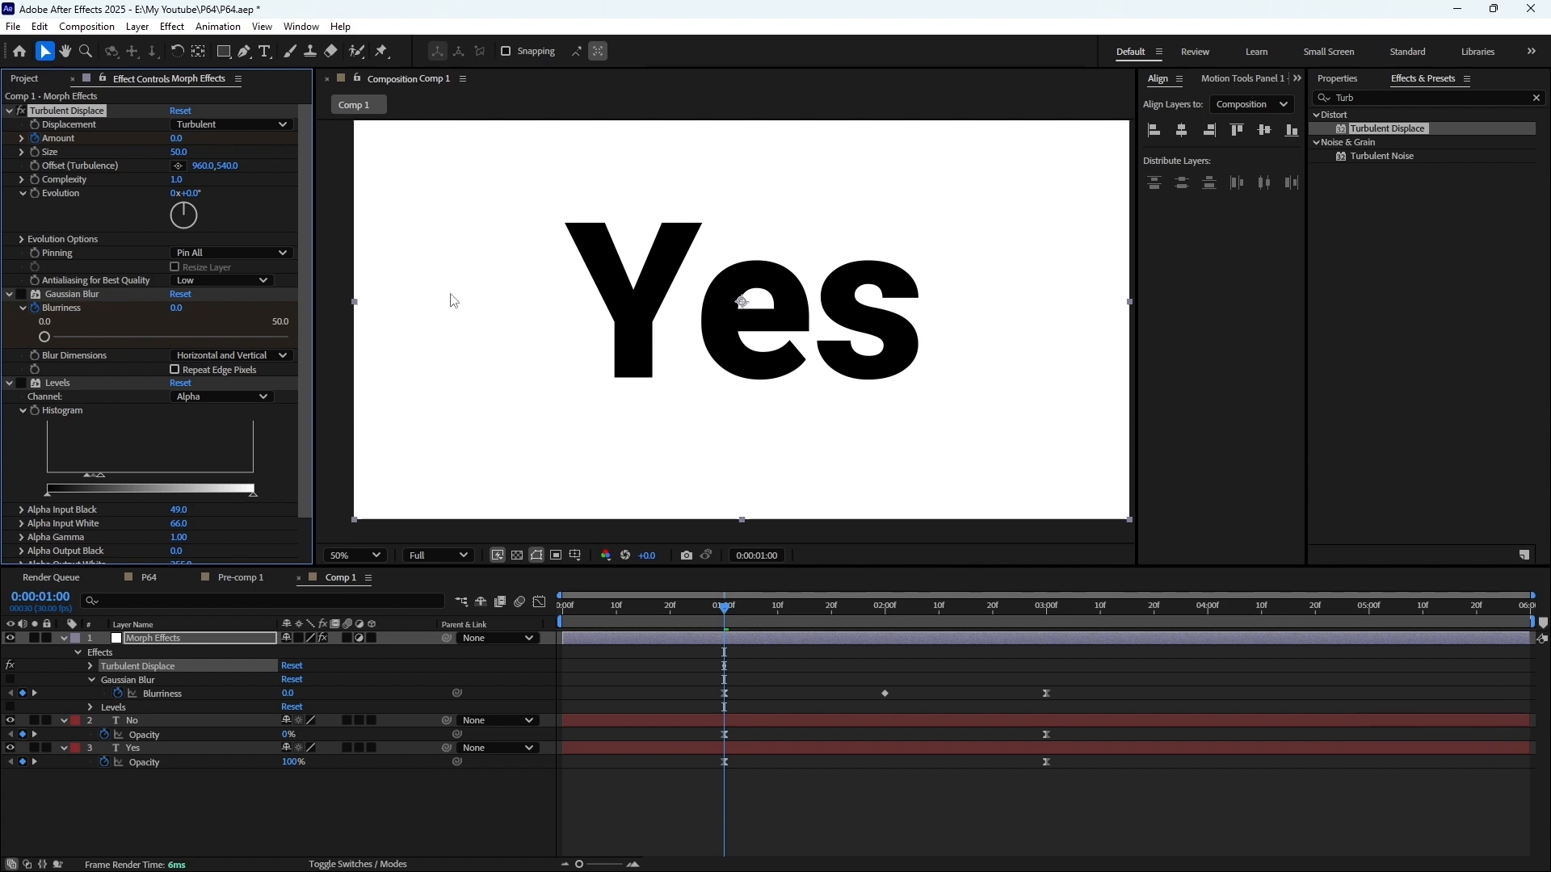
Set the Turbulent Displace Amount to 50 at the 2-second midpoint
{"action": "left_click", "coordinate": [886, 612]}
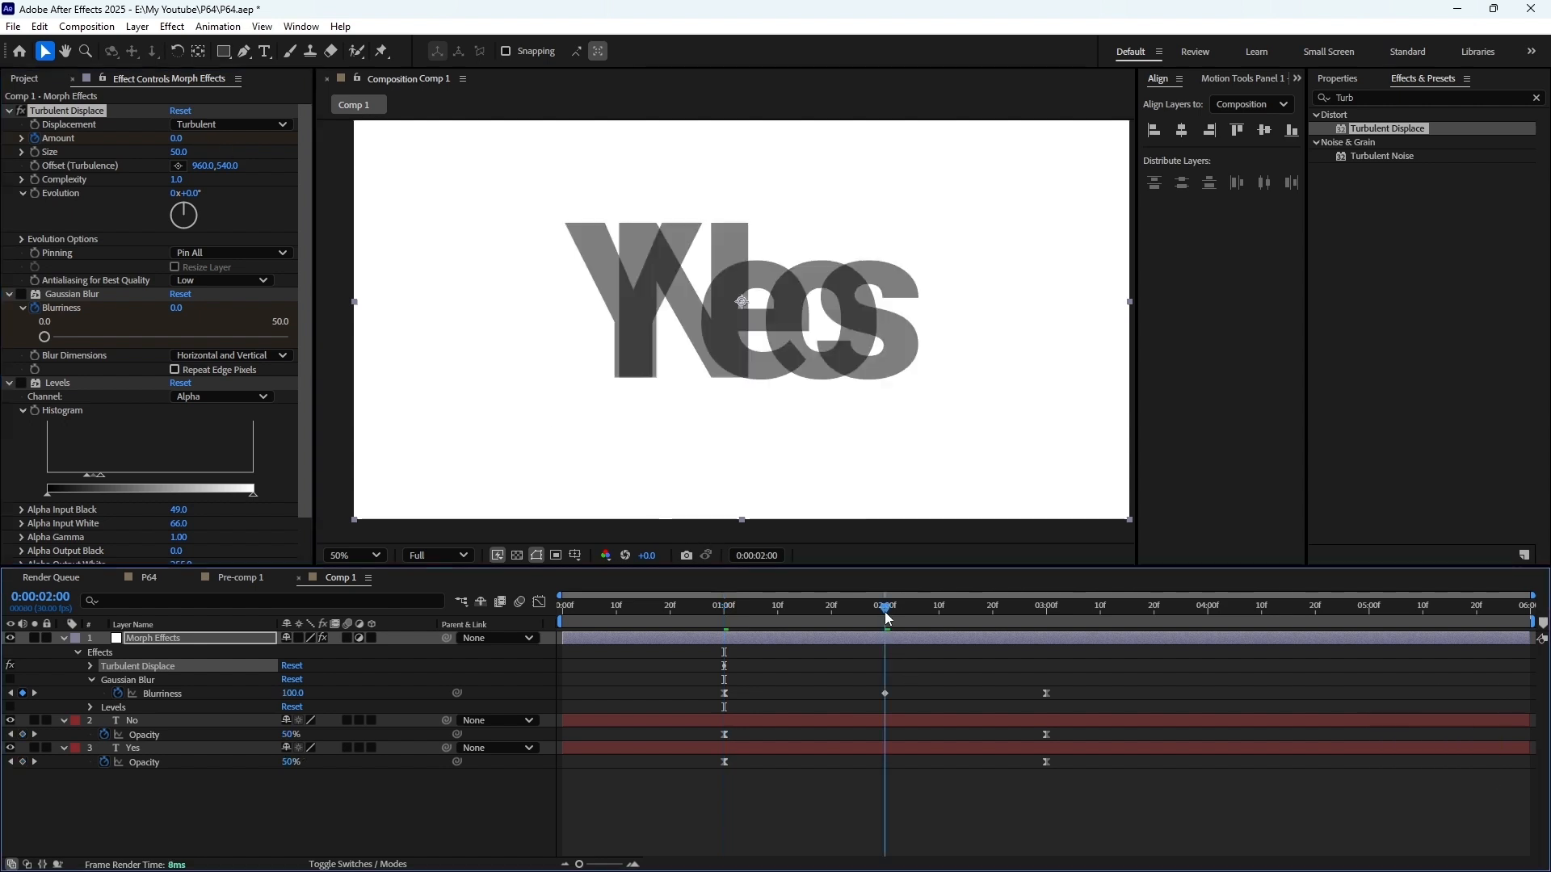
{"action": "left_click", "coordinate": [179, 139]}
{"action": "type", "text": "50"}
{"action": "key", "text": "Return"}
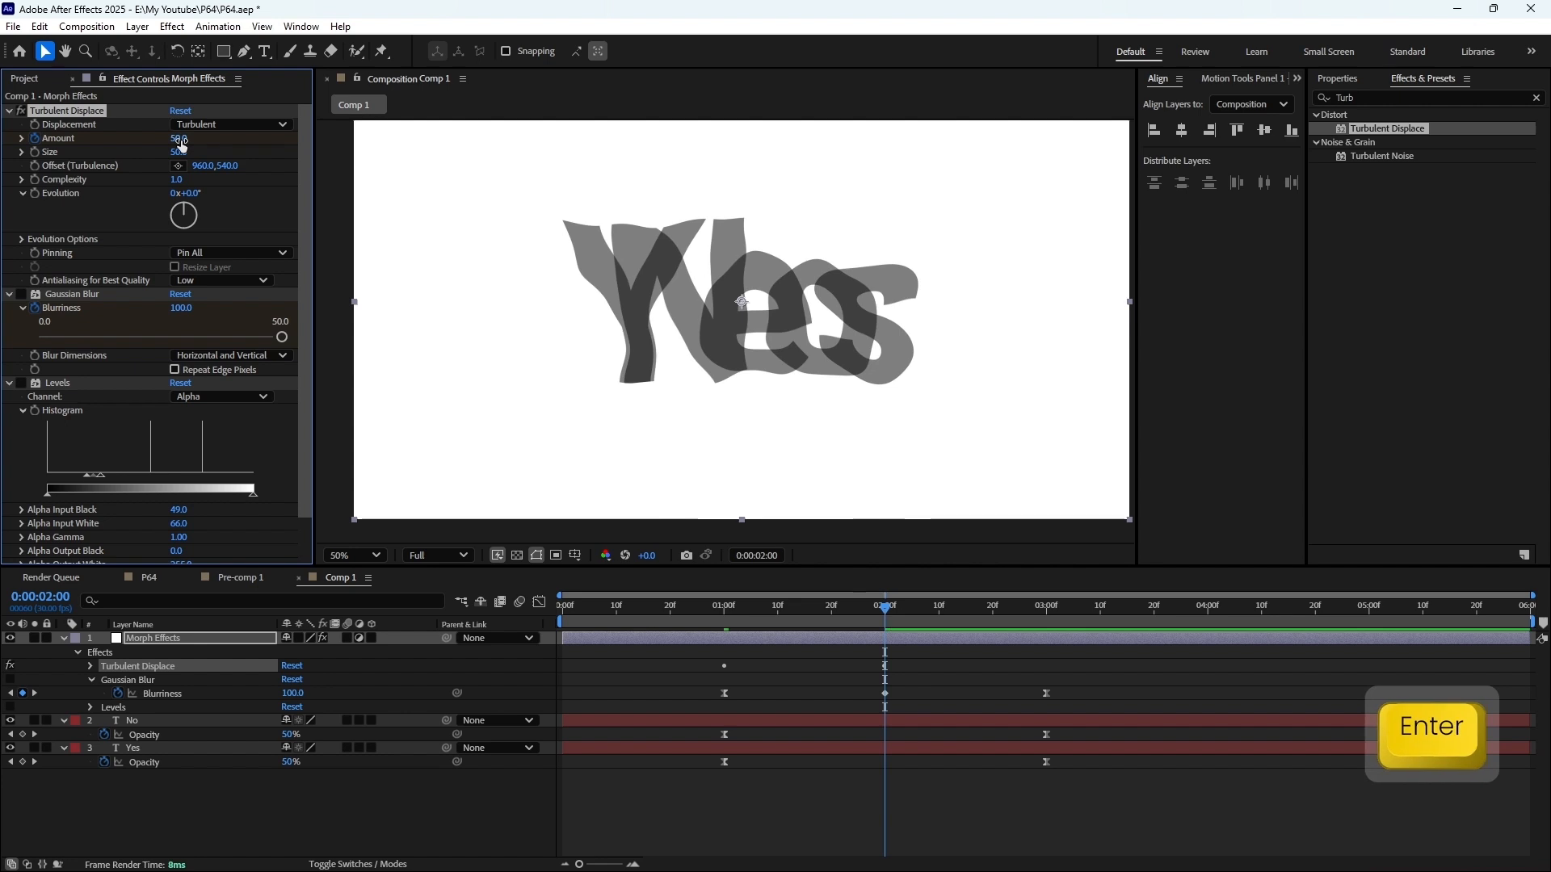
Set the Turbulent Displace Amount to 0 at 3 seconds and return the playhead to 1 second
{"action": "left_click_drag", "start_coordinate": [1028, 605], "coordinate": [1046, 605]}
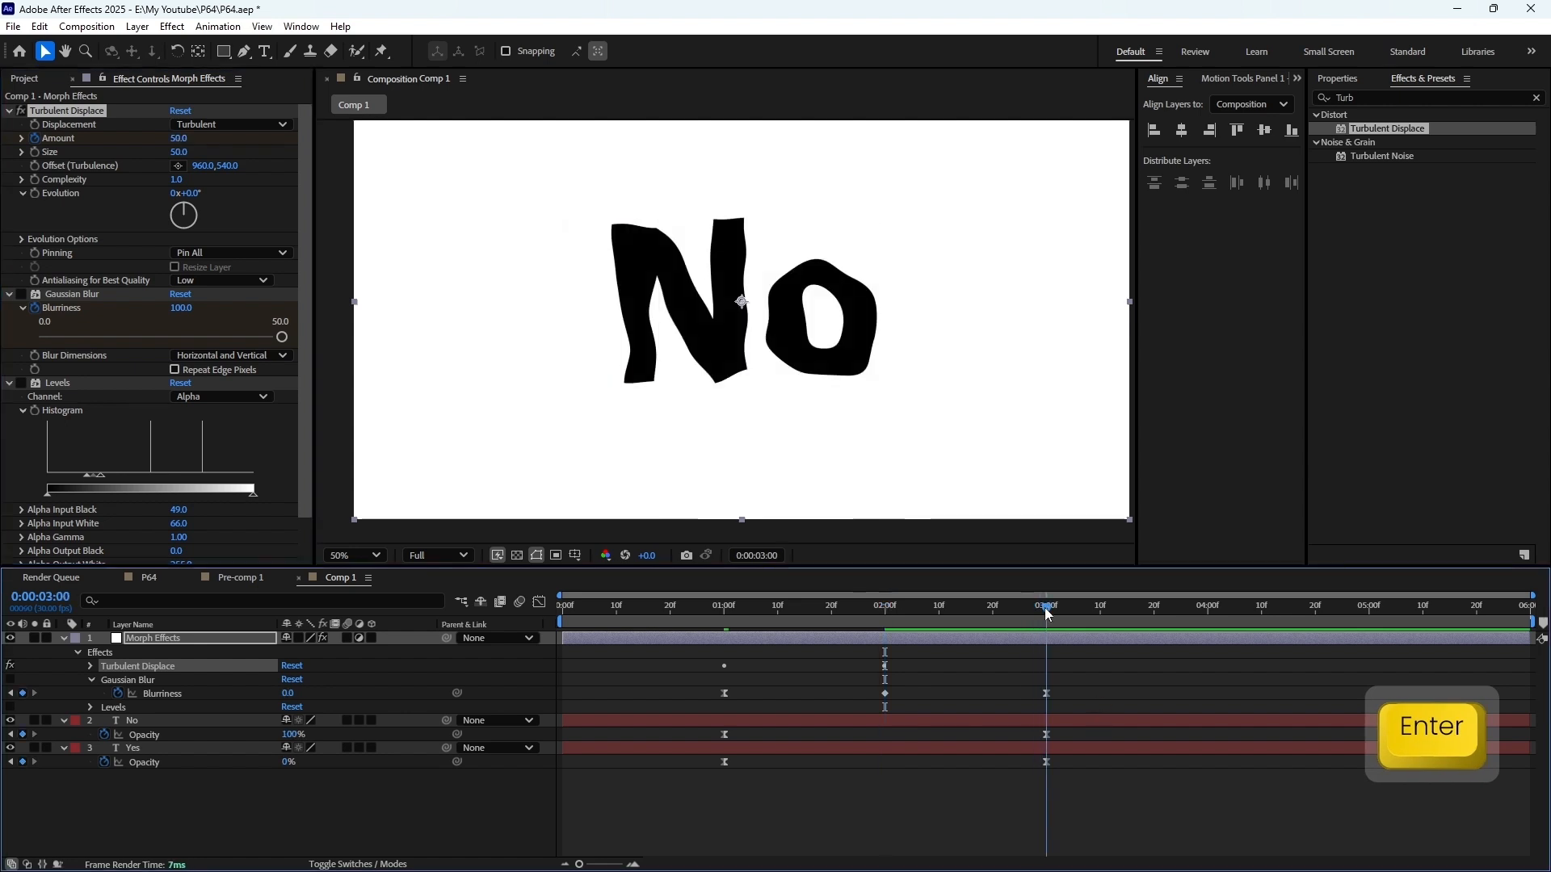
{"action": "left_click", "coordinate": [179, 139]}
{"action": "type", "text": "0"}
{"action": "key", "text": "Return"}
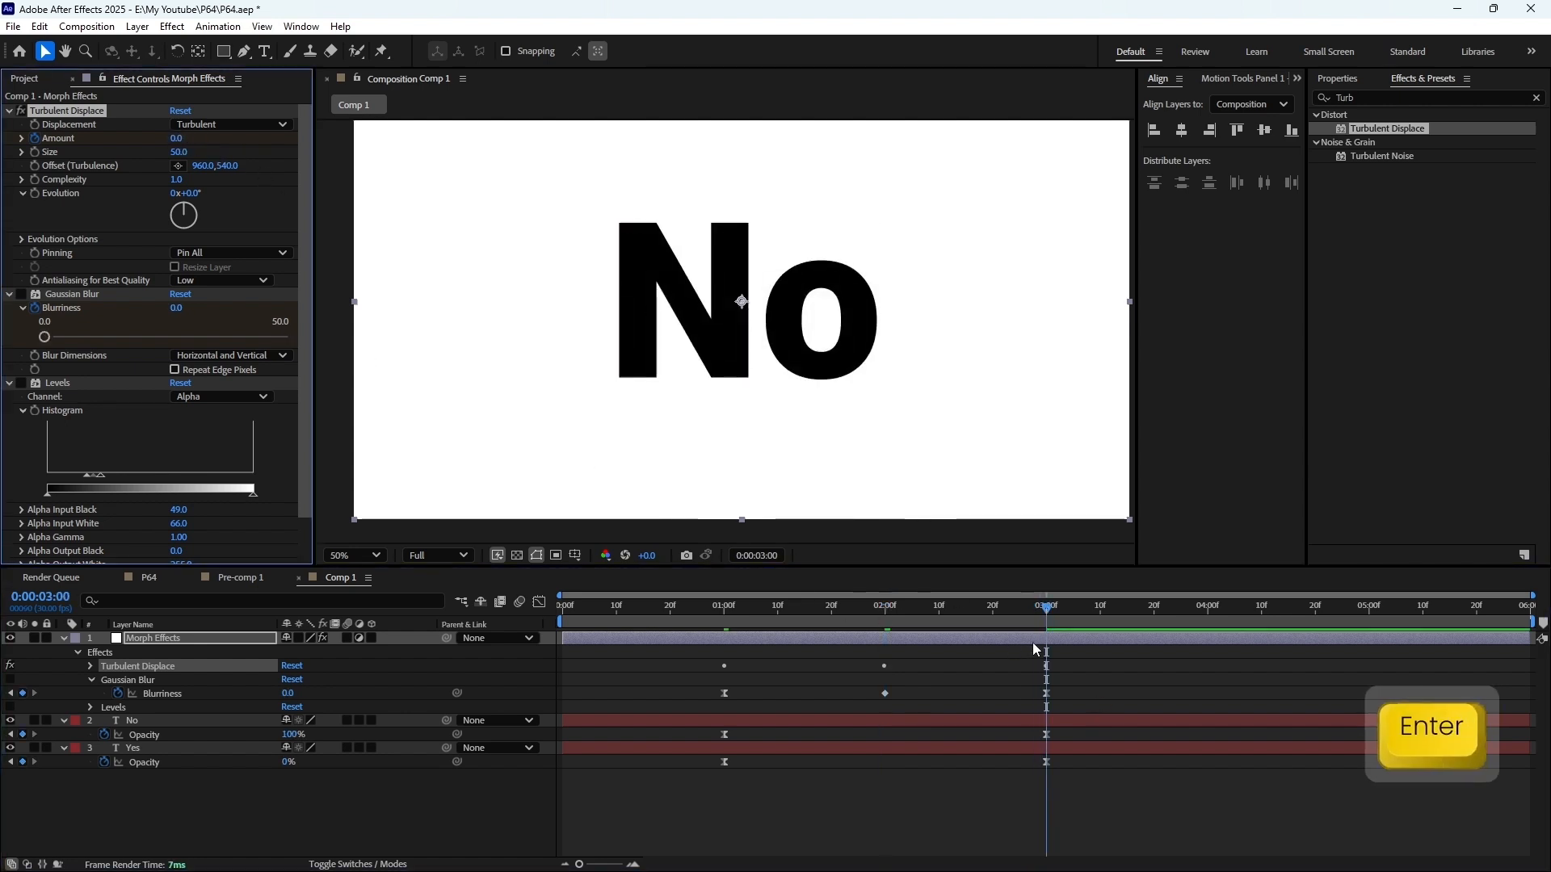
{"action": "left_click_drag", "start_coordinate": [1026, 607], "coordinate": [724, 608]}
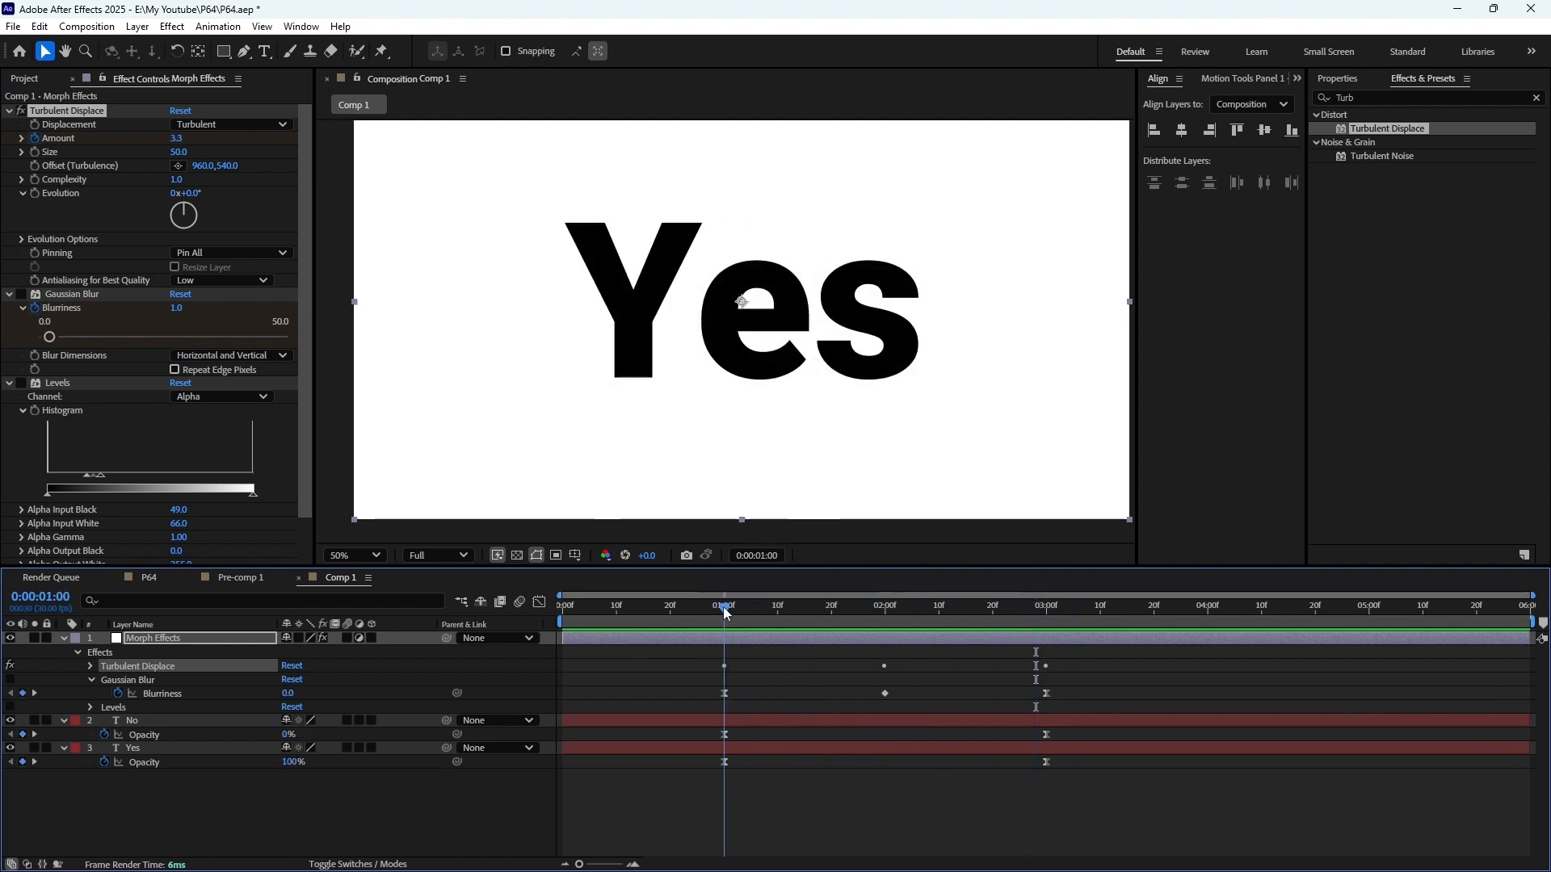
Keyframe the Turbulent Displace Evolution at 0° at 1 second and 100° at 3 seconds, and preview the animation
{"action": "left_click", "coordinate": [35, 193]}
{"action": "left_click", "coordinate": [1046, 607]}
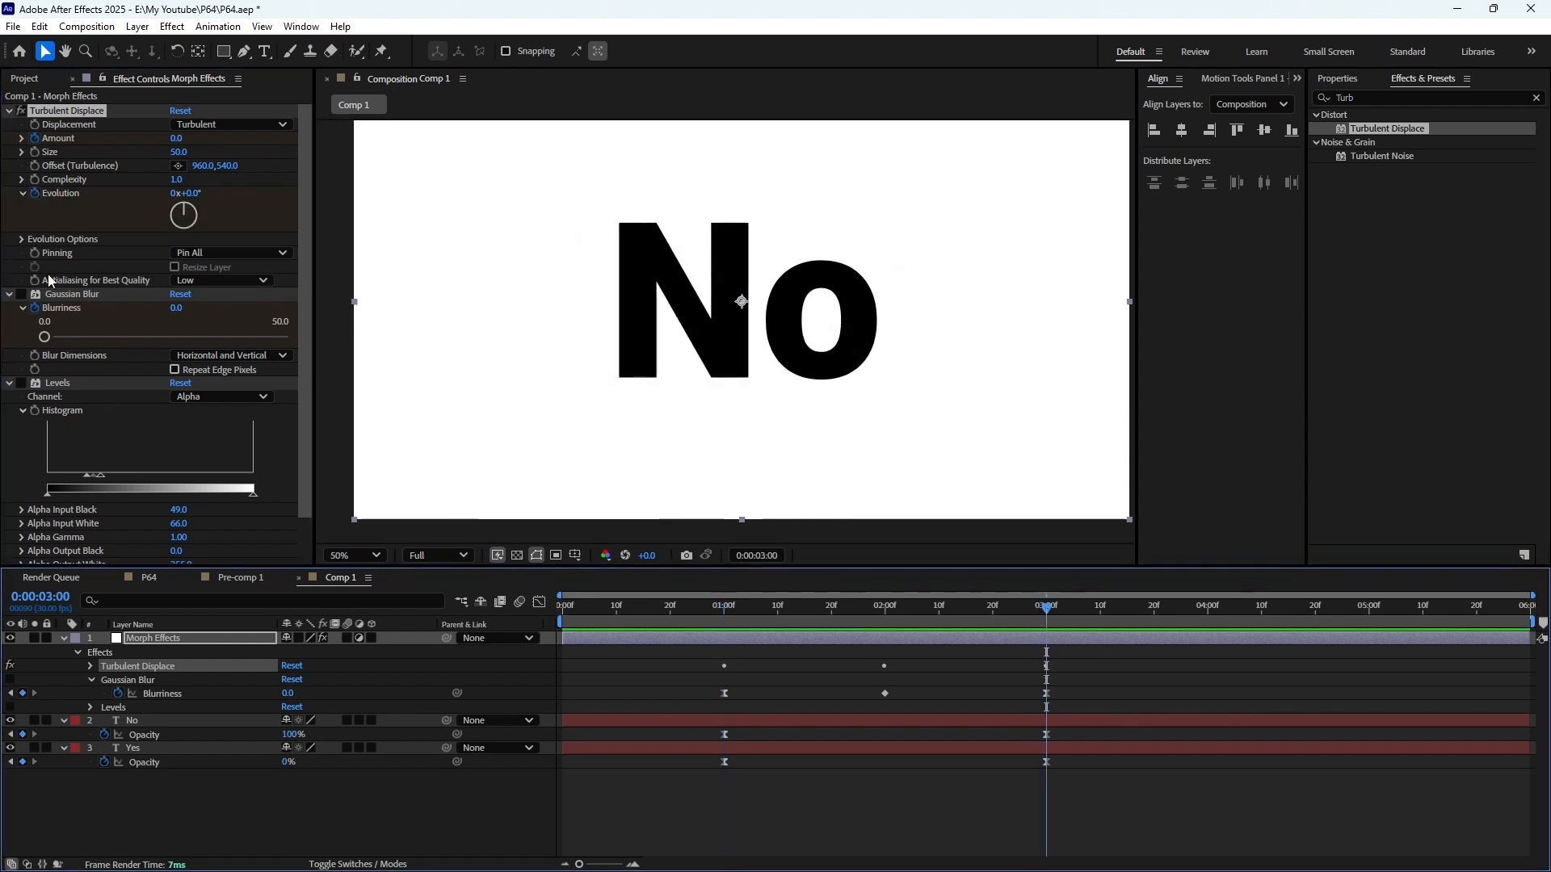
{"action": "left_click", "coordinate": [188, 194]}
{"action": "type", "text": "100"}
{"action": "key", "text": "Return"}
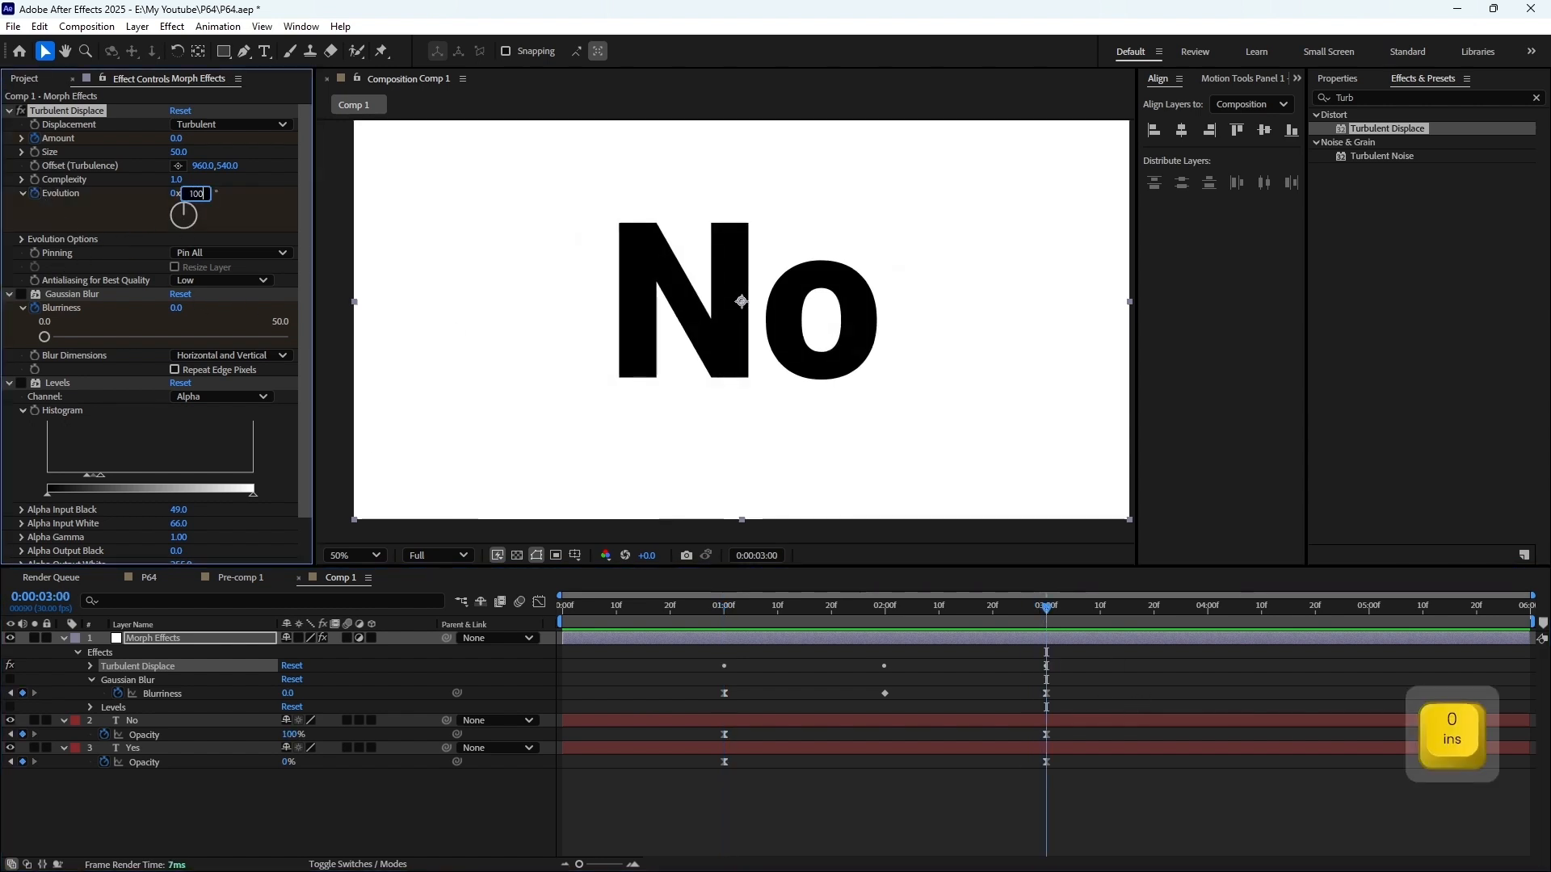
{"action": "left_click", "coordinate": [775, 636]}
{"action": "key", "text": "KP_0"}
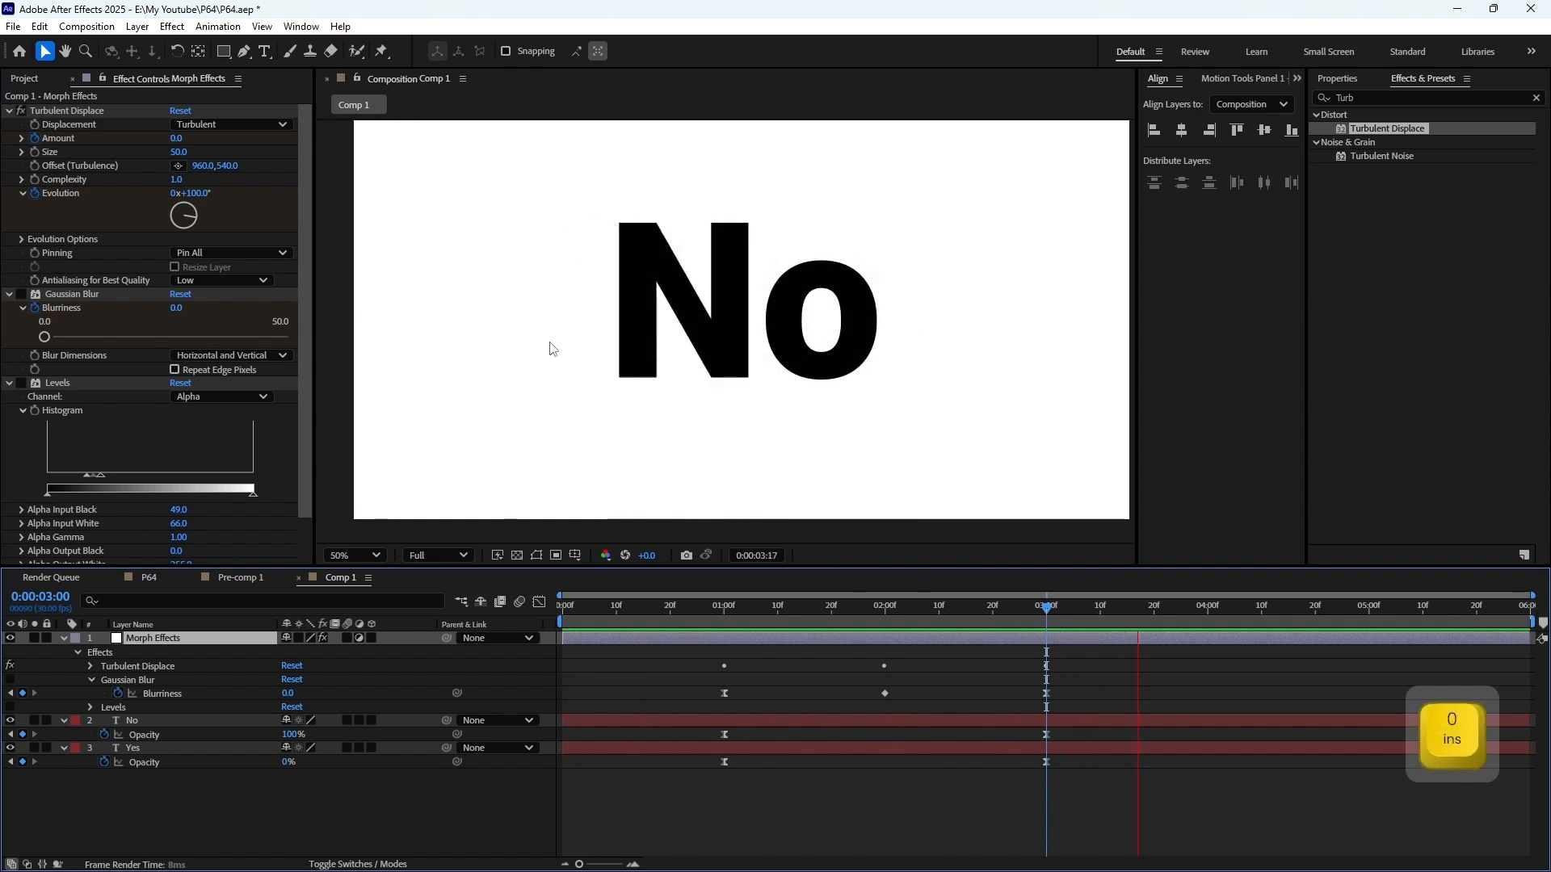
Apply Easy Ease to the Turbulent Displace Amount and Evolution keyframes at 1 and 3 seconds, and preview the morph
{"action": "left_click", "coordinate": [653, 641]}
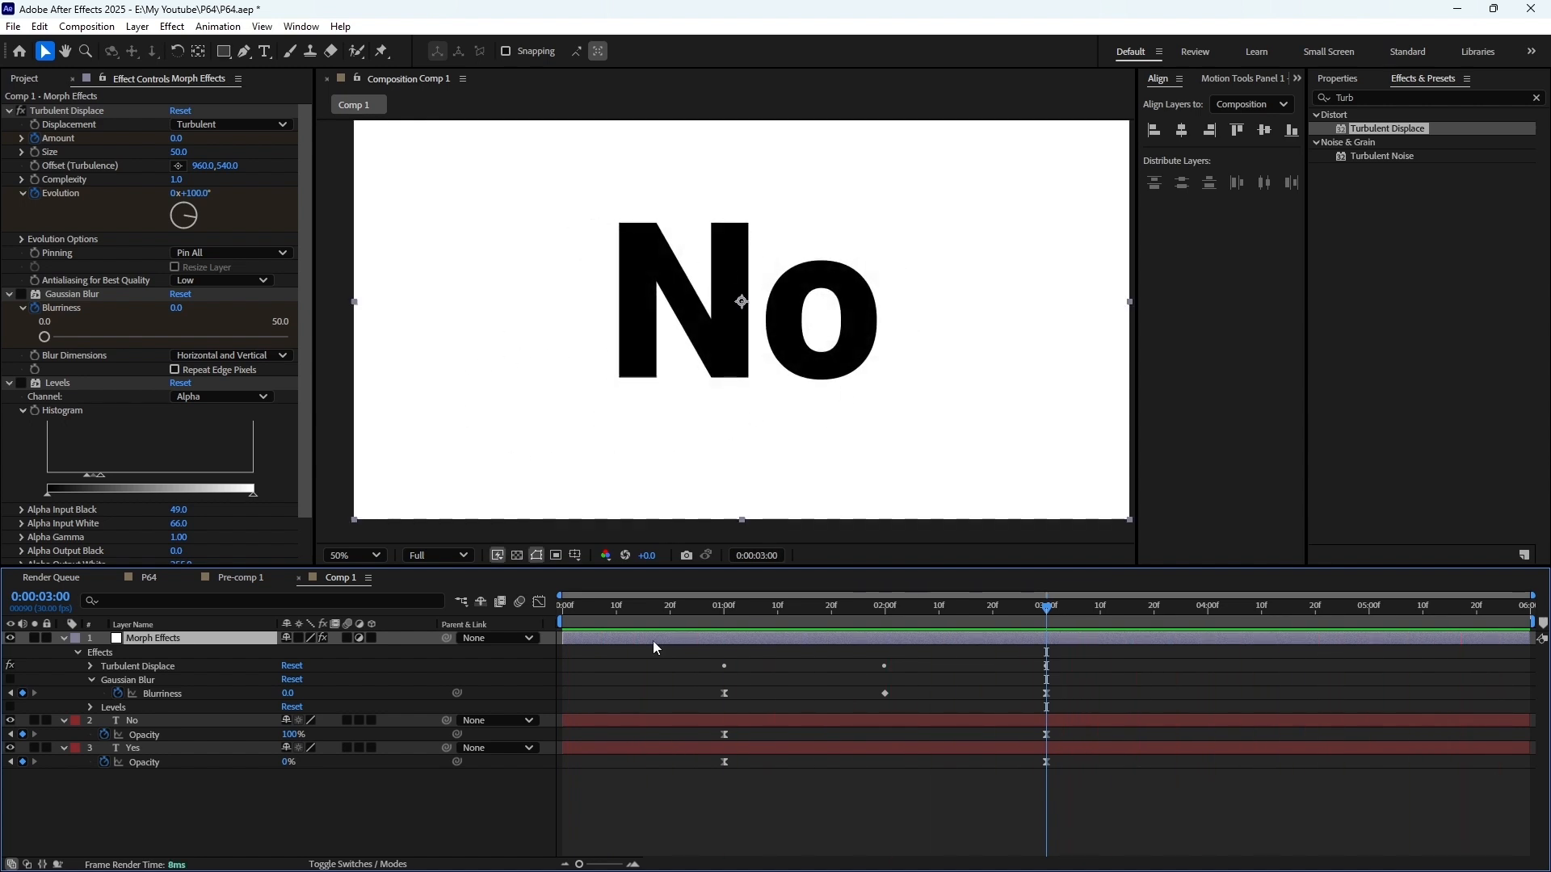
{"action": "key", "text": "u"}
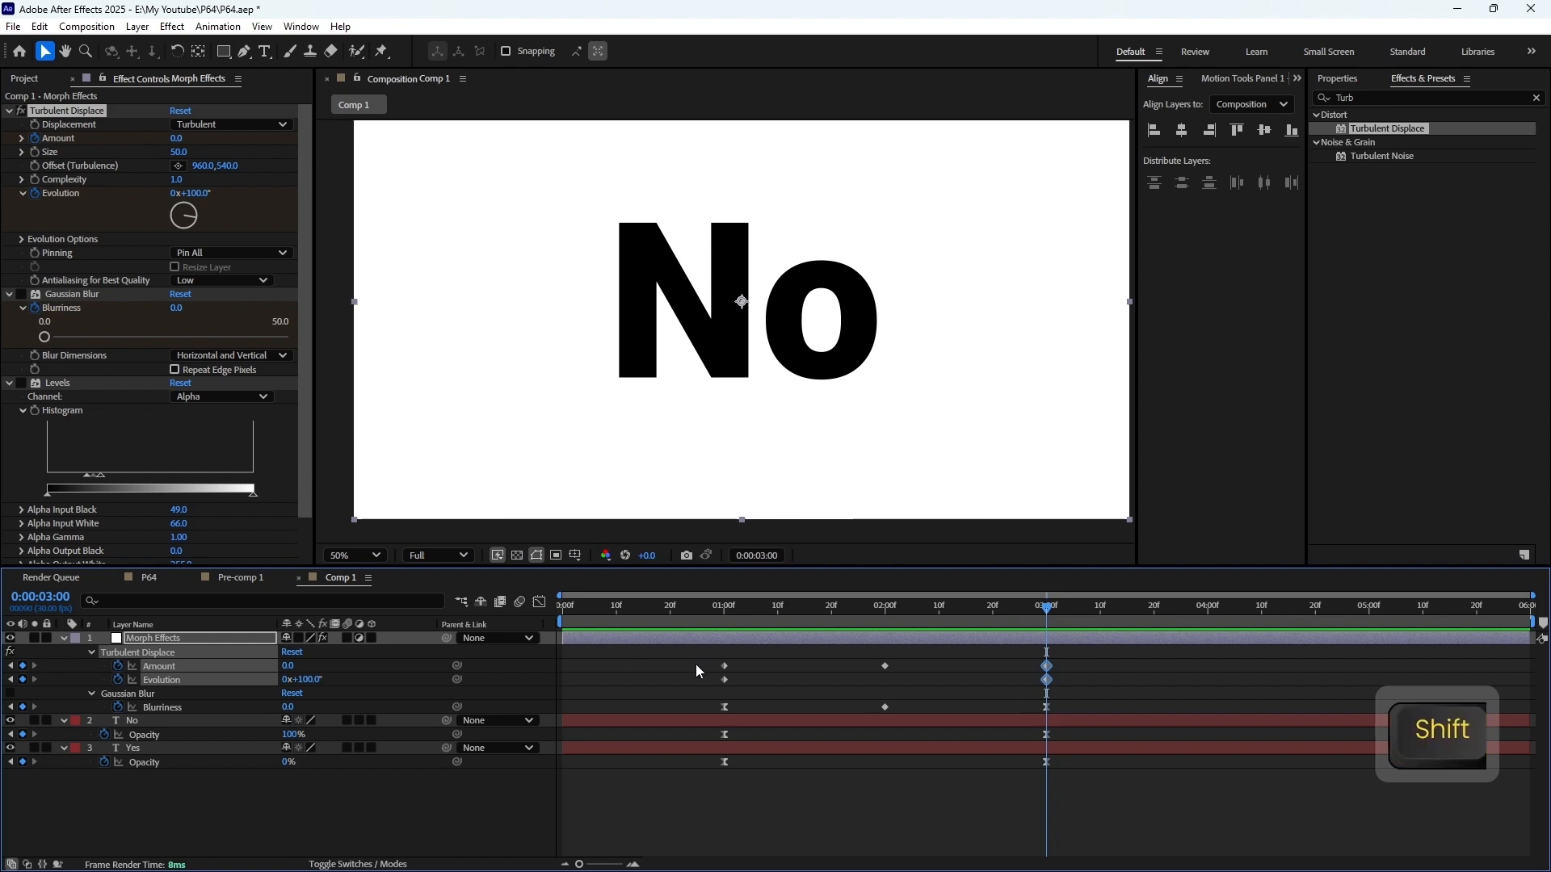
{"action": "left_click_drag", "start_coordinate": [707, 654], "coordinate": [732, 683]}
{"action": "key", "text": "F9"}
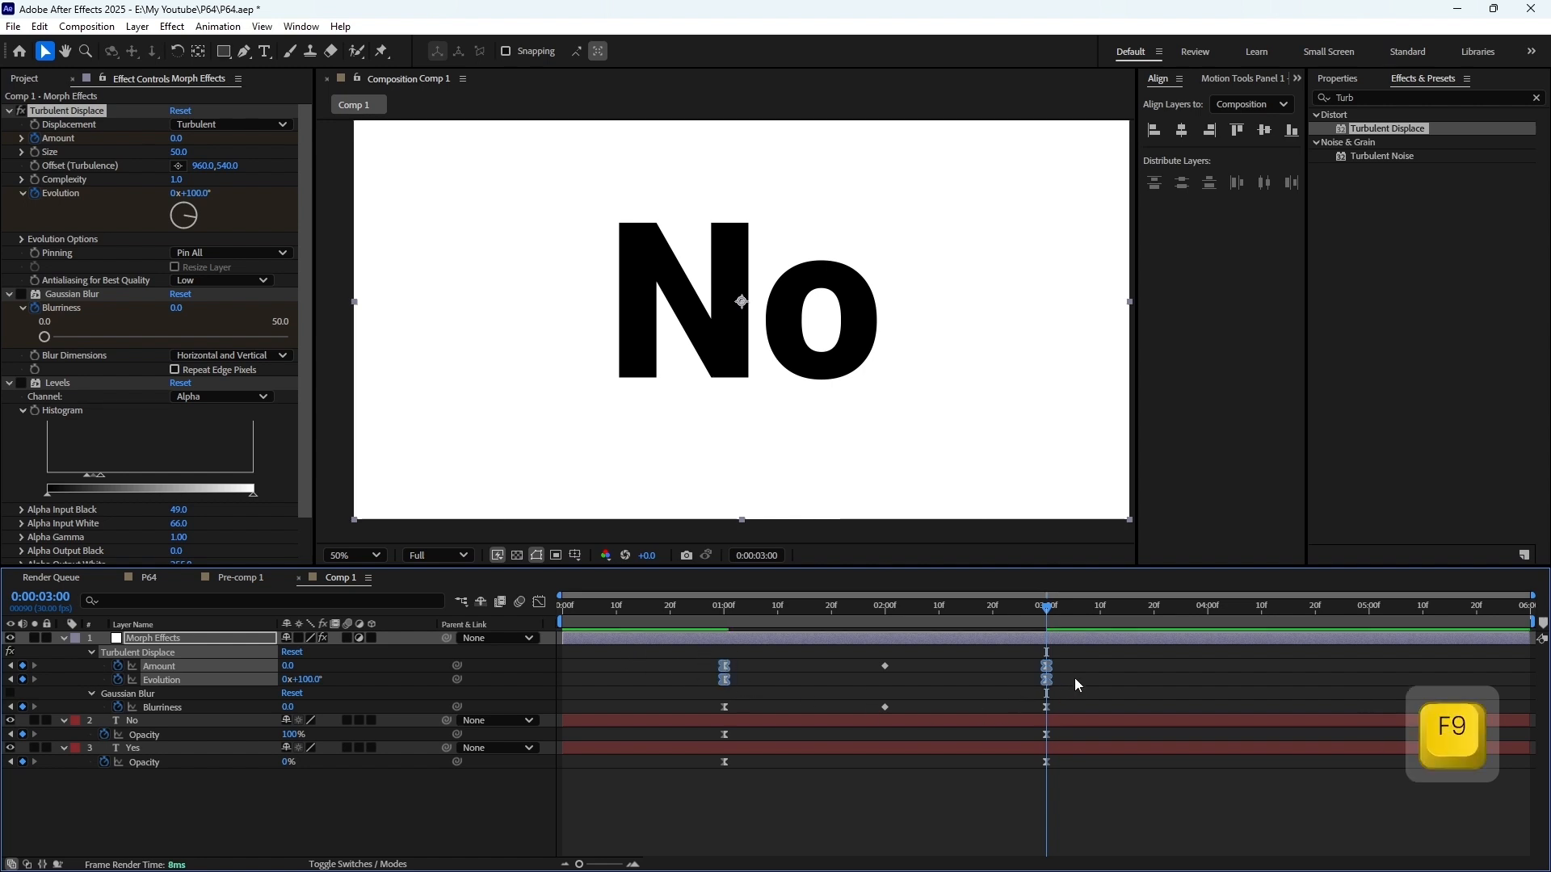
{"action": "key", "text": "KP_0"}
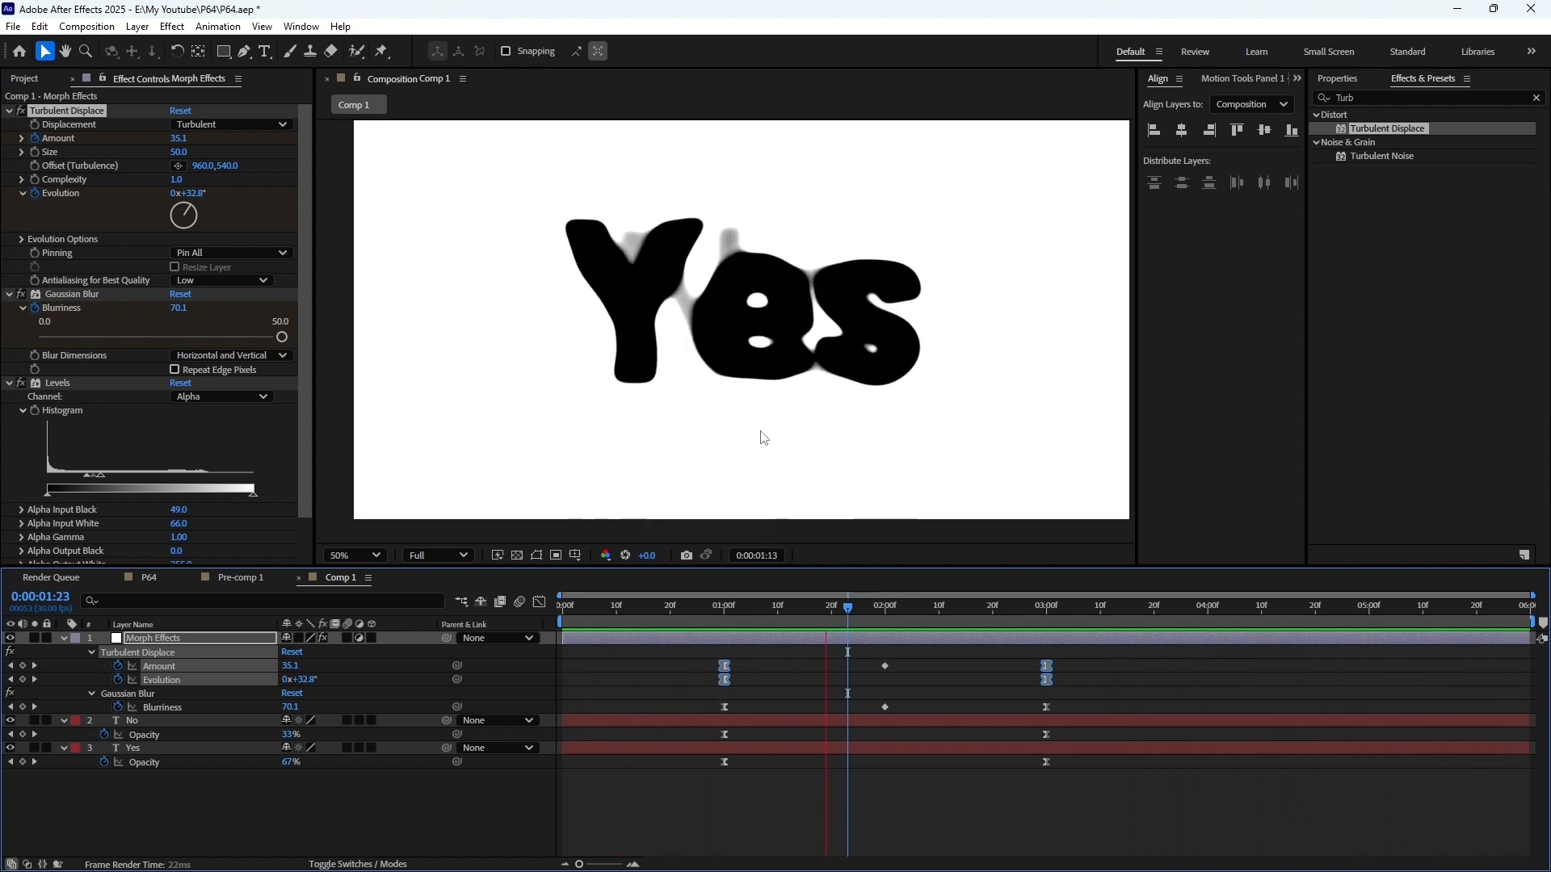
{"action": "key", "text": "space"}
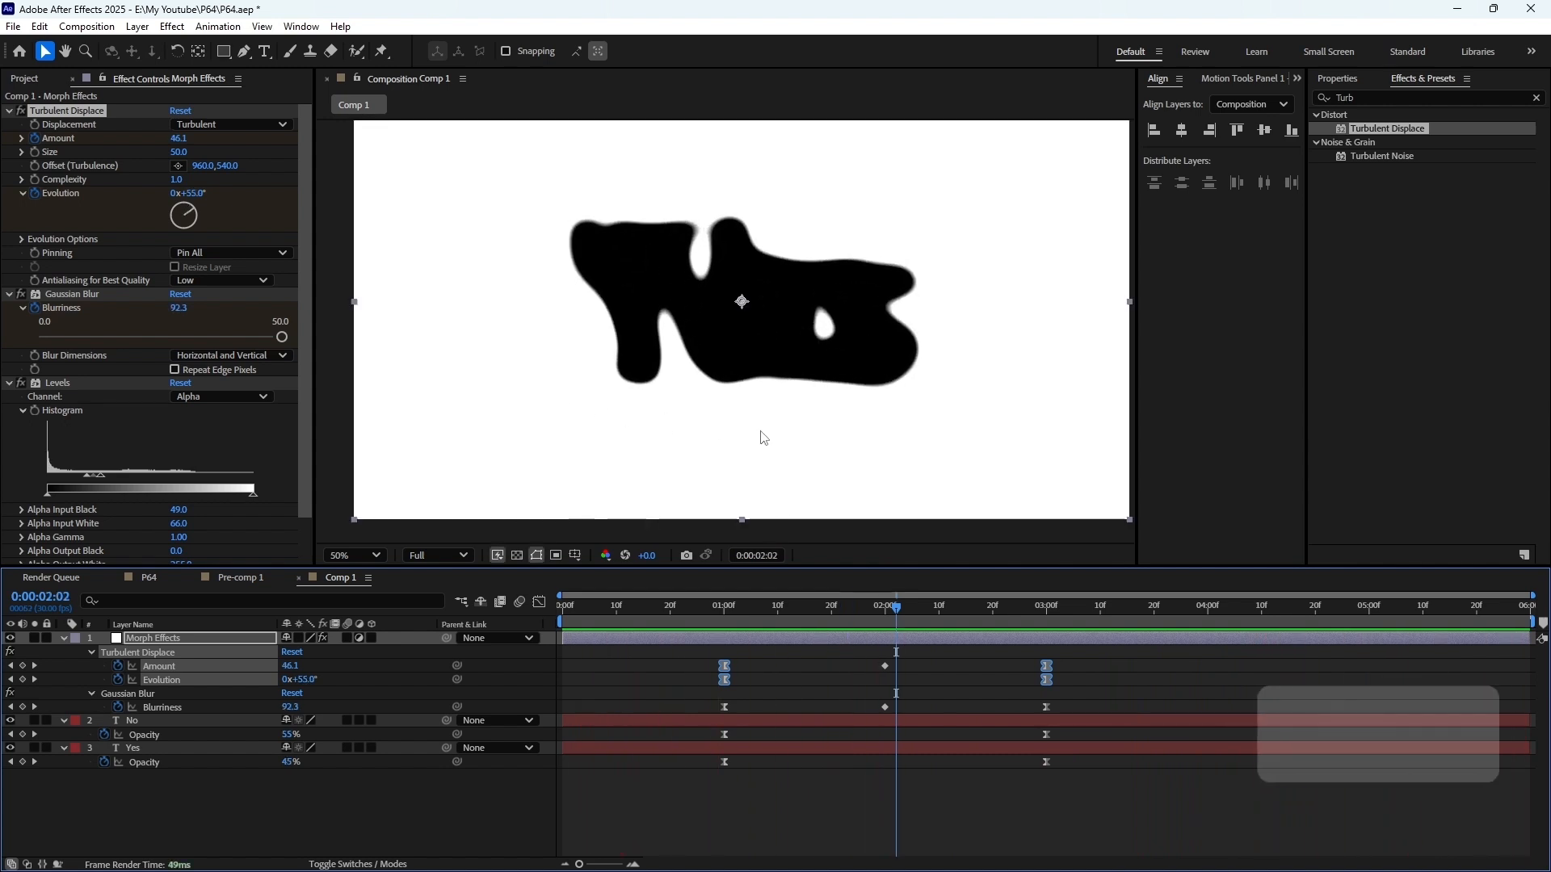
End the work area at 4 seconds and preview the morph within it
{"action": "left_click", "coordinate": [1208, 612]}
{"action": "key", "text": "bracketright"}
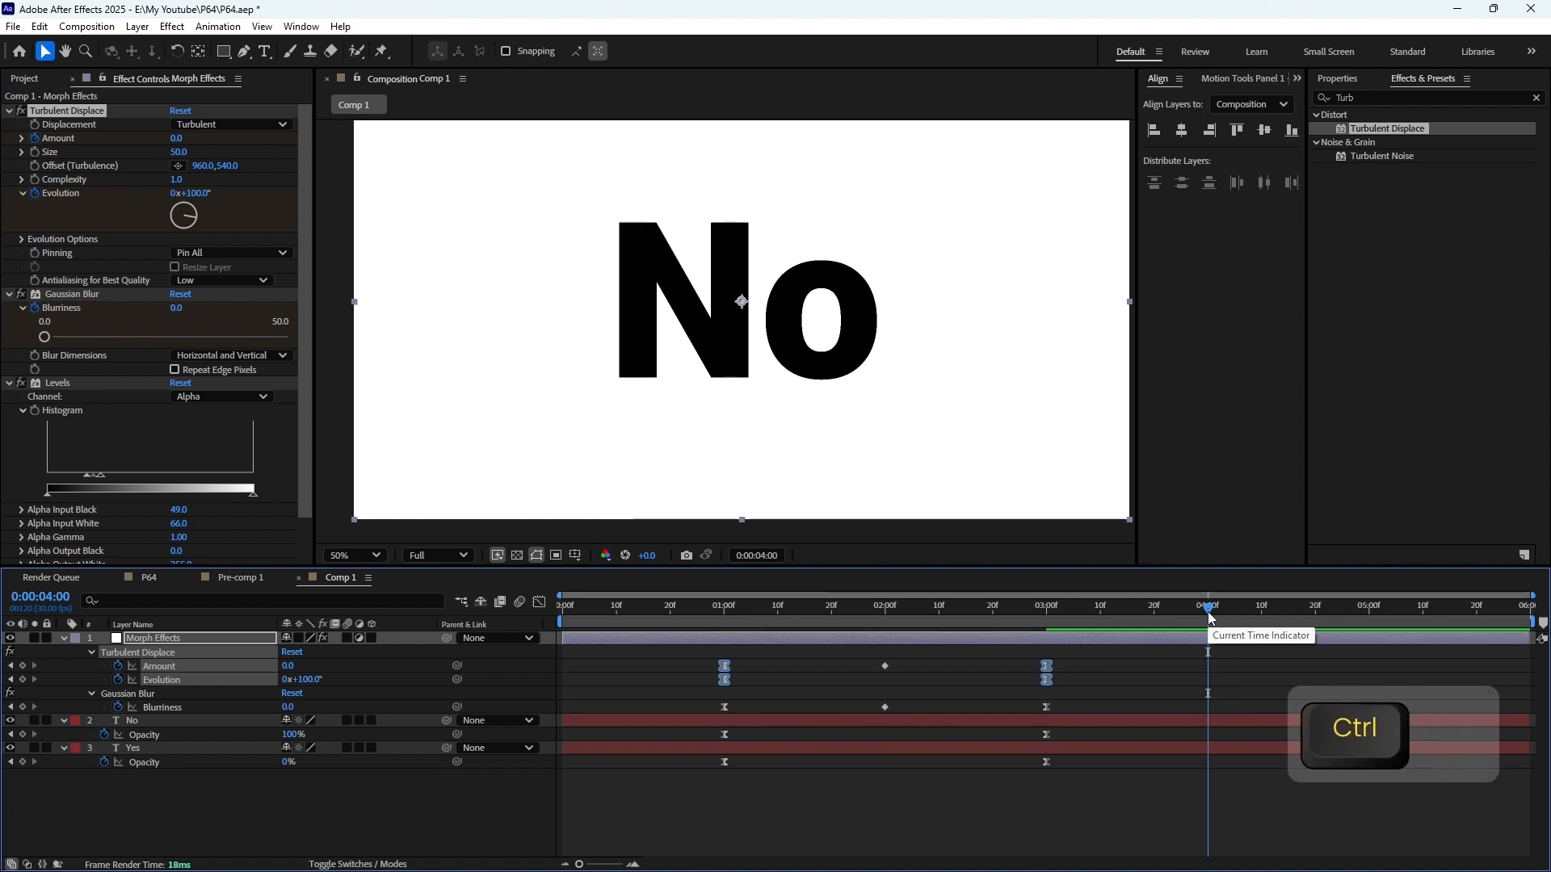
{"action": "key", "text": "ctrl+z"}
{"action": "key", "text": "n"}
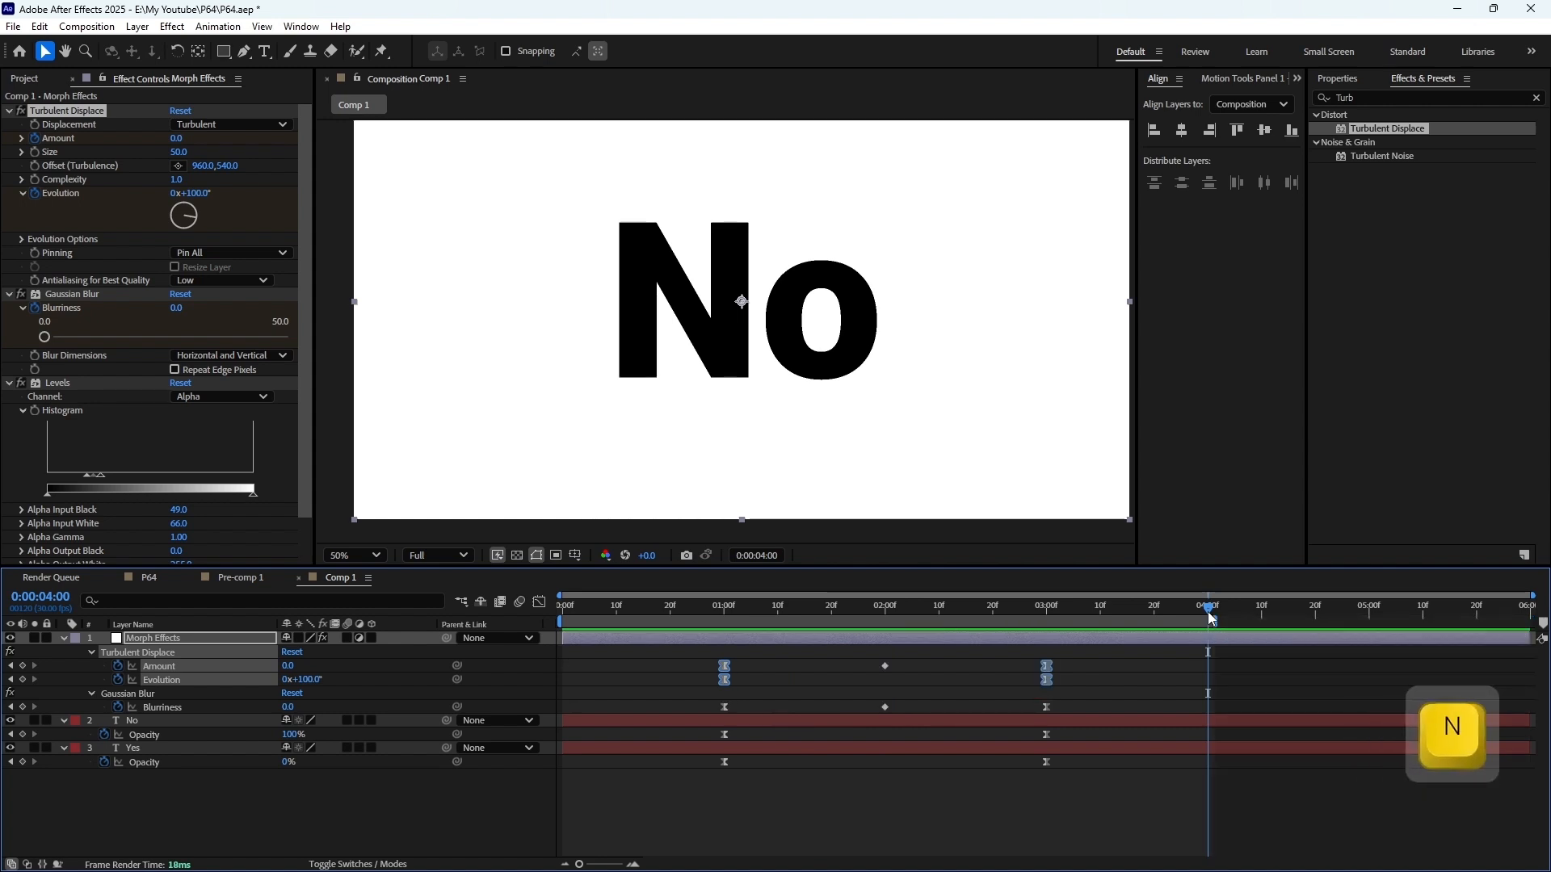
{"action": "key", "text": "KP_0"}
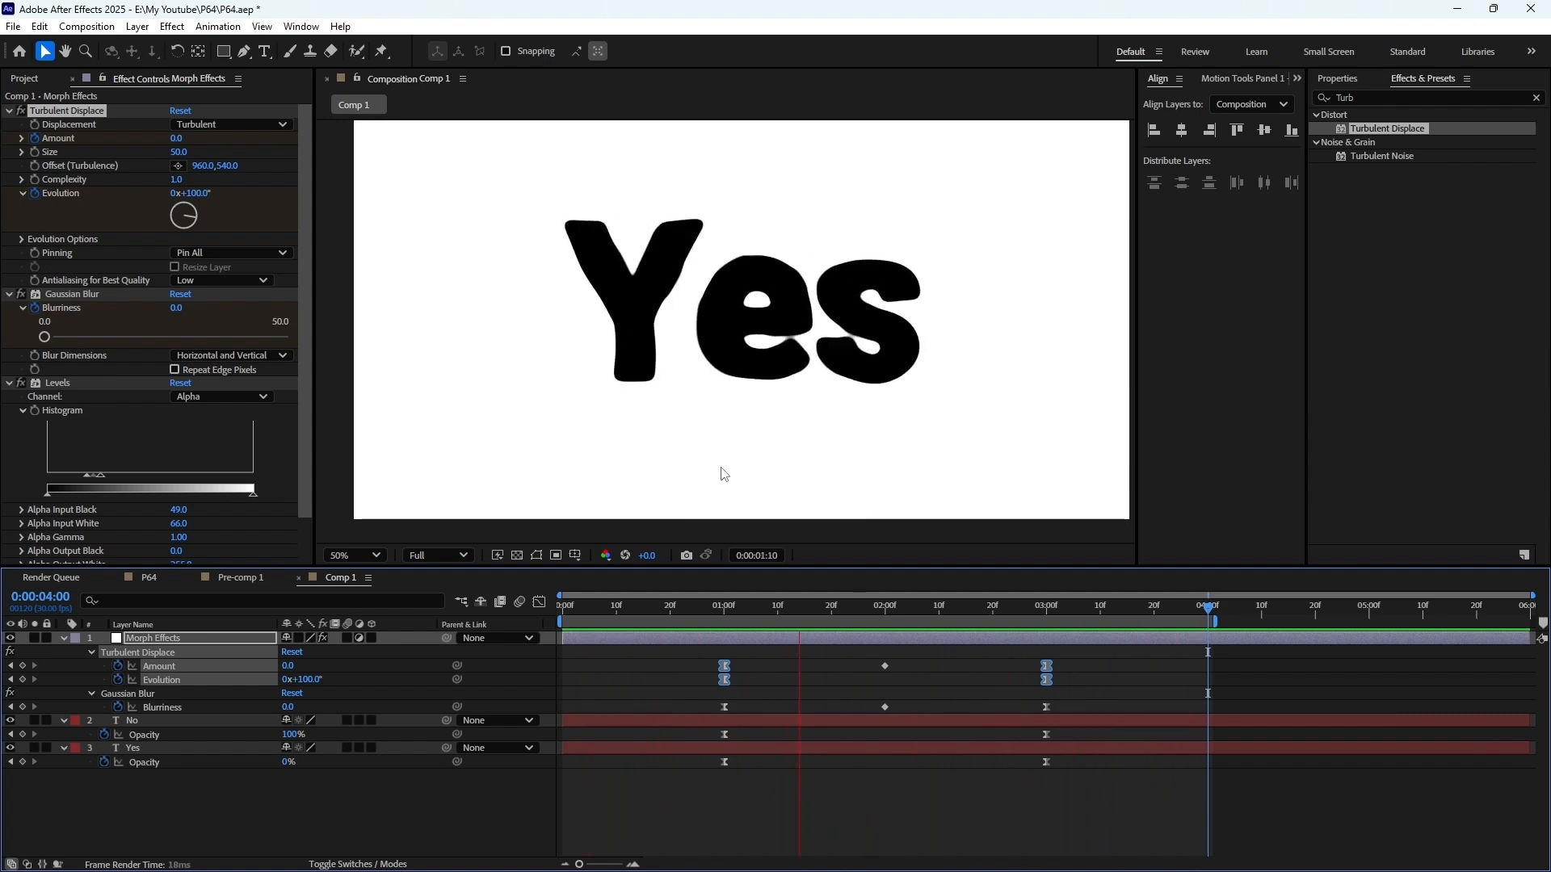
{"action": "key", "text": "space"}
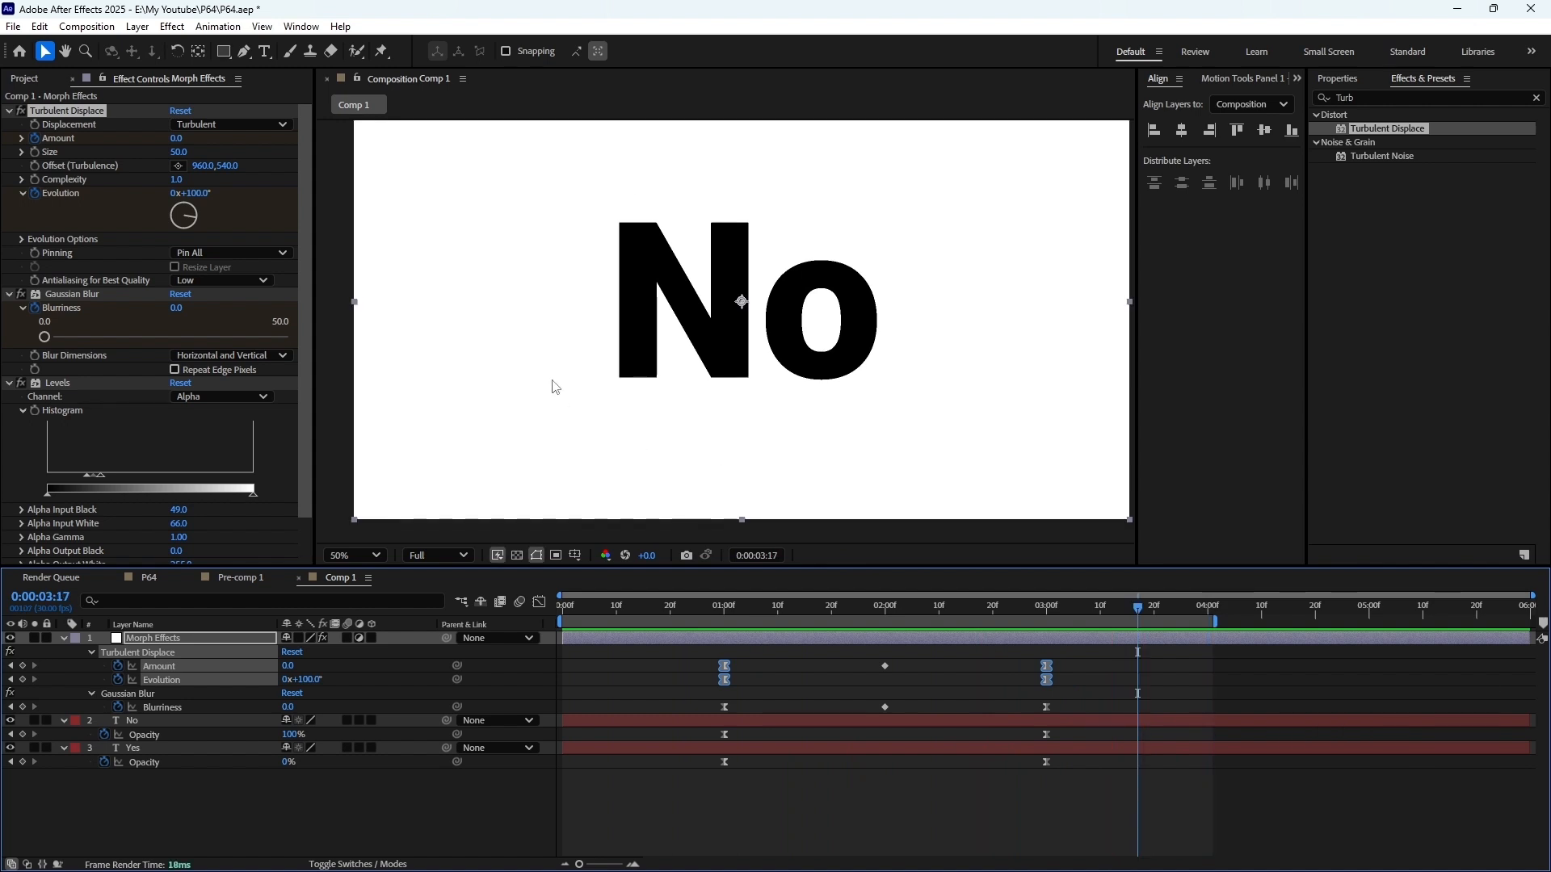
Replace the text "No" with "Yeah" and preview the morph from "Yes"
{"action": "left_click", "coordinate": [1074, 721]}
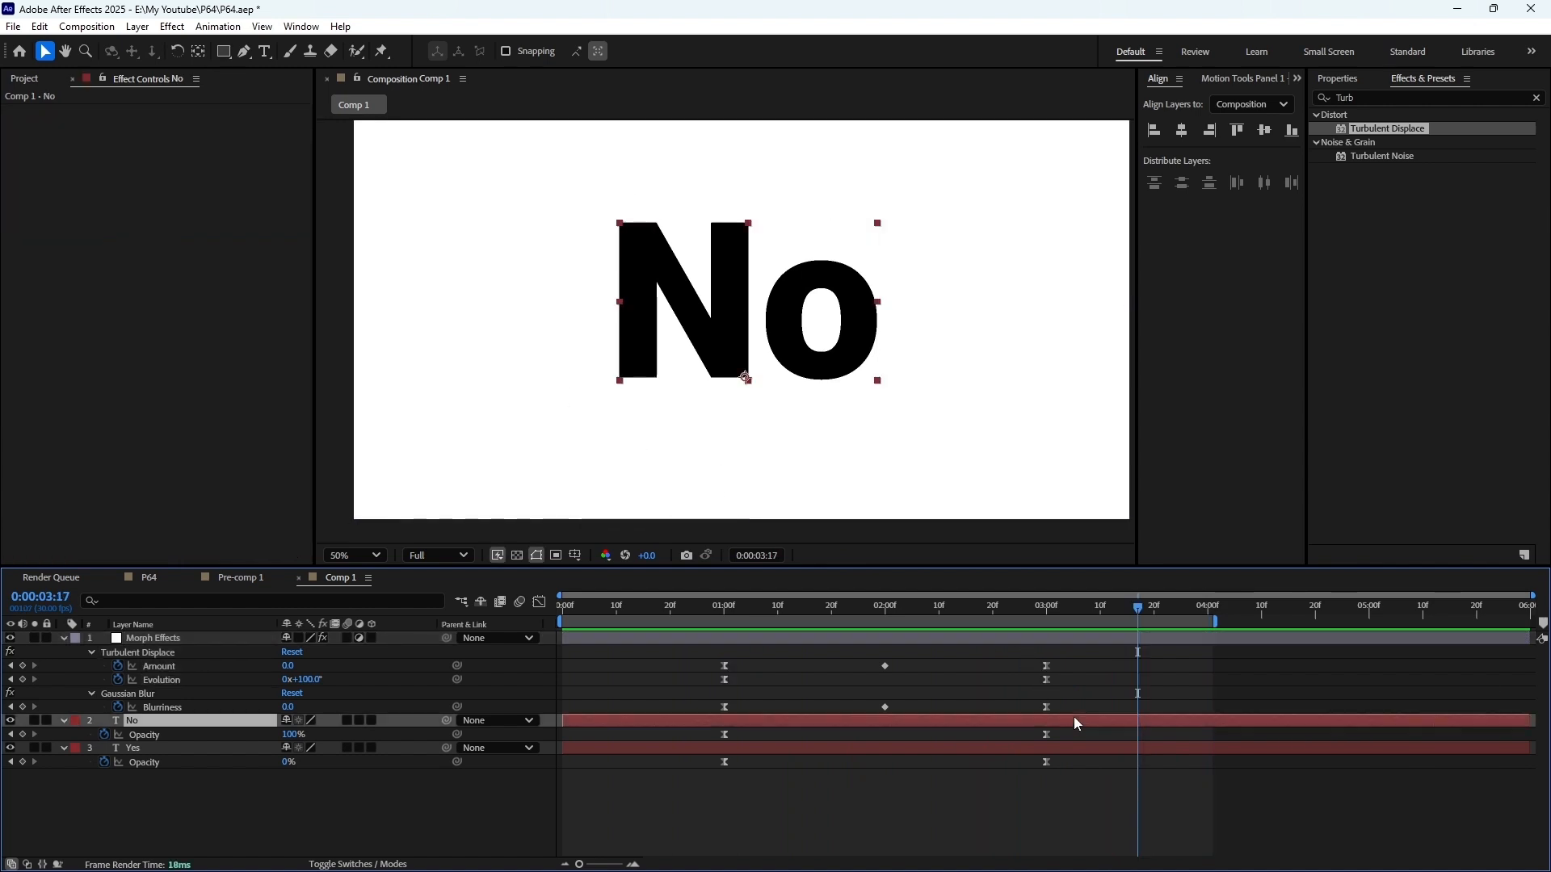
{"action": "double_click", "coordinate": [731, 318]}
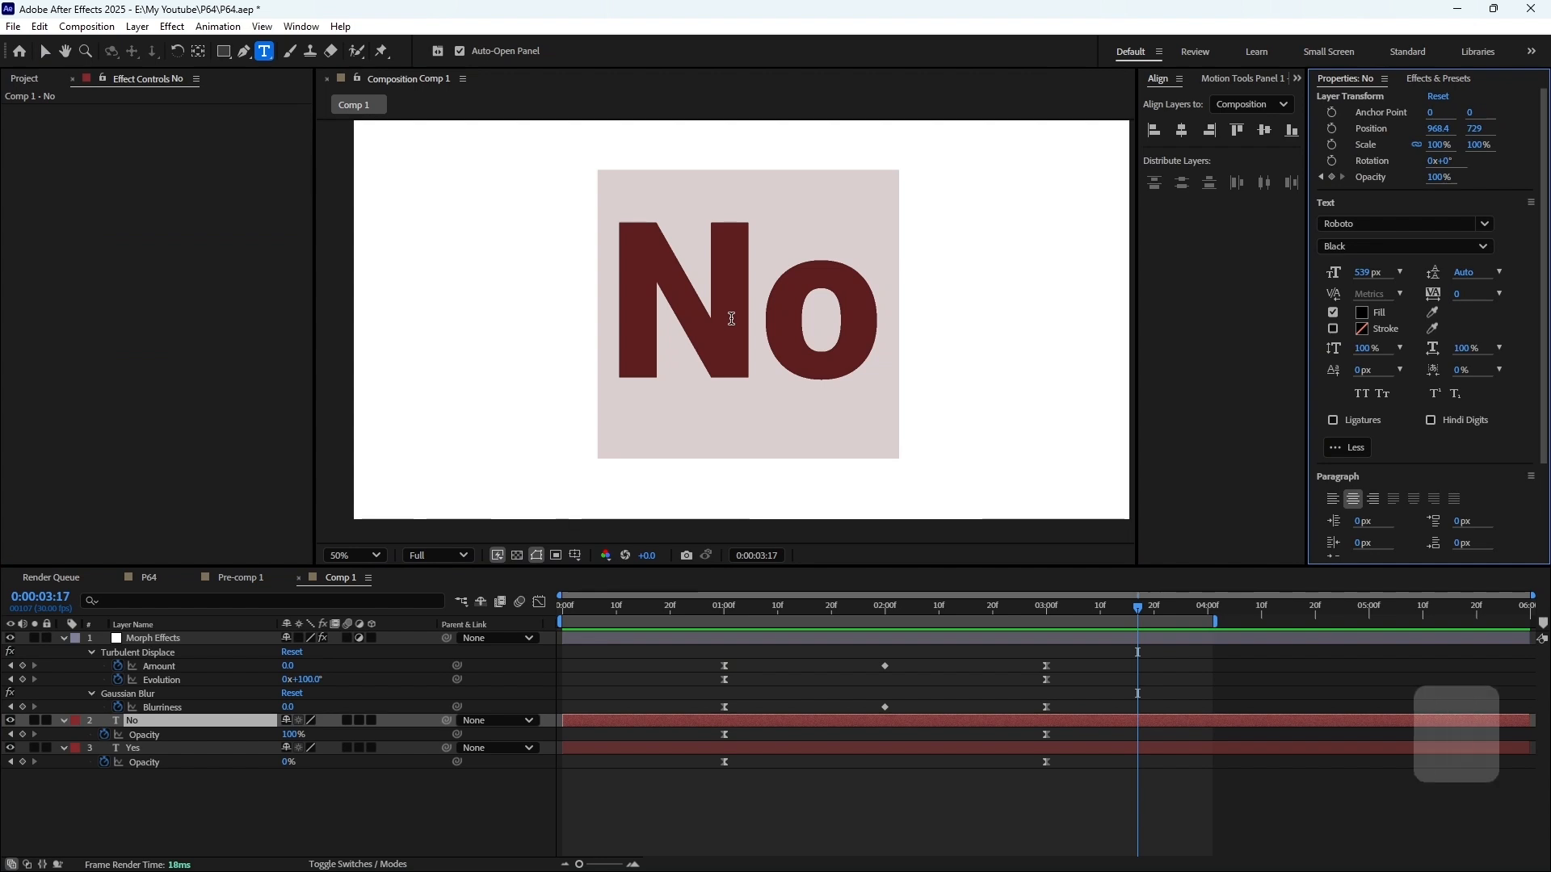
{"action": "type", "text": "Yea"}
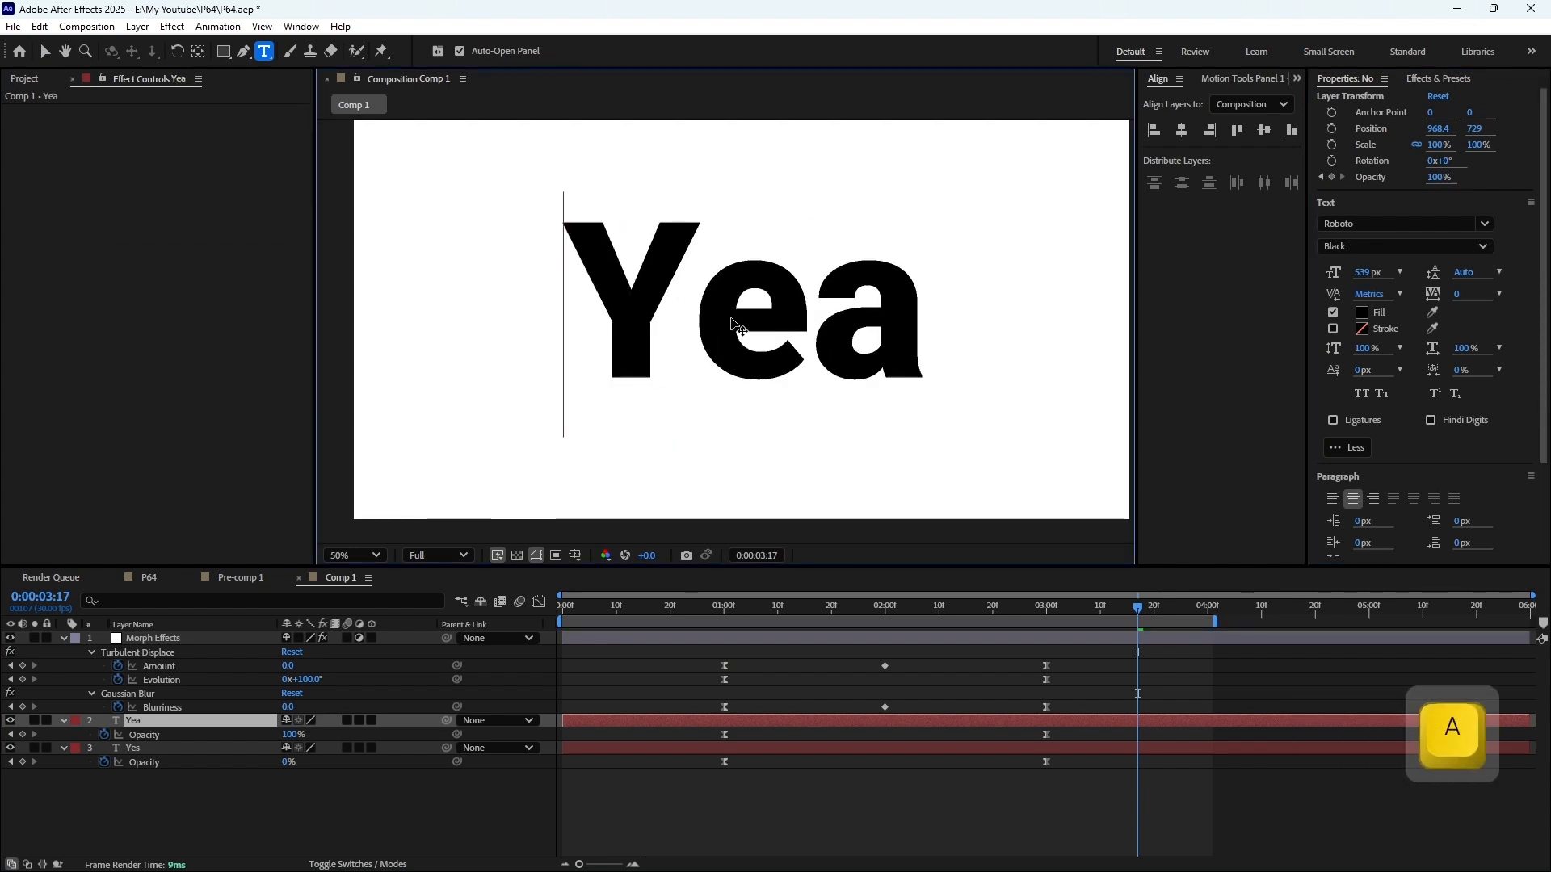
{"action": "type", "text": "h"}
{"action": "left_click", "coordinate": [1046, 788]}
{"action": "key", "text": "KP_0"}
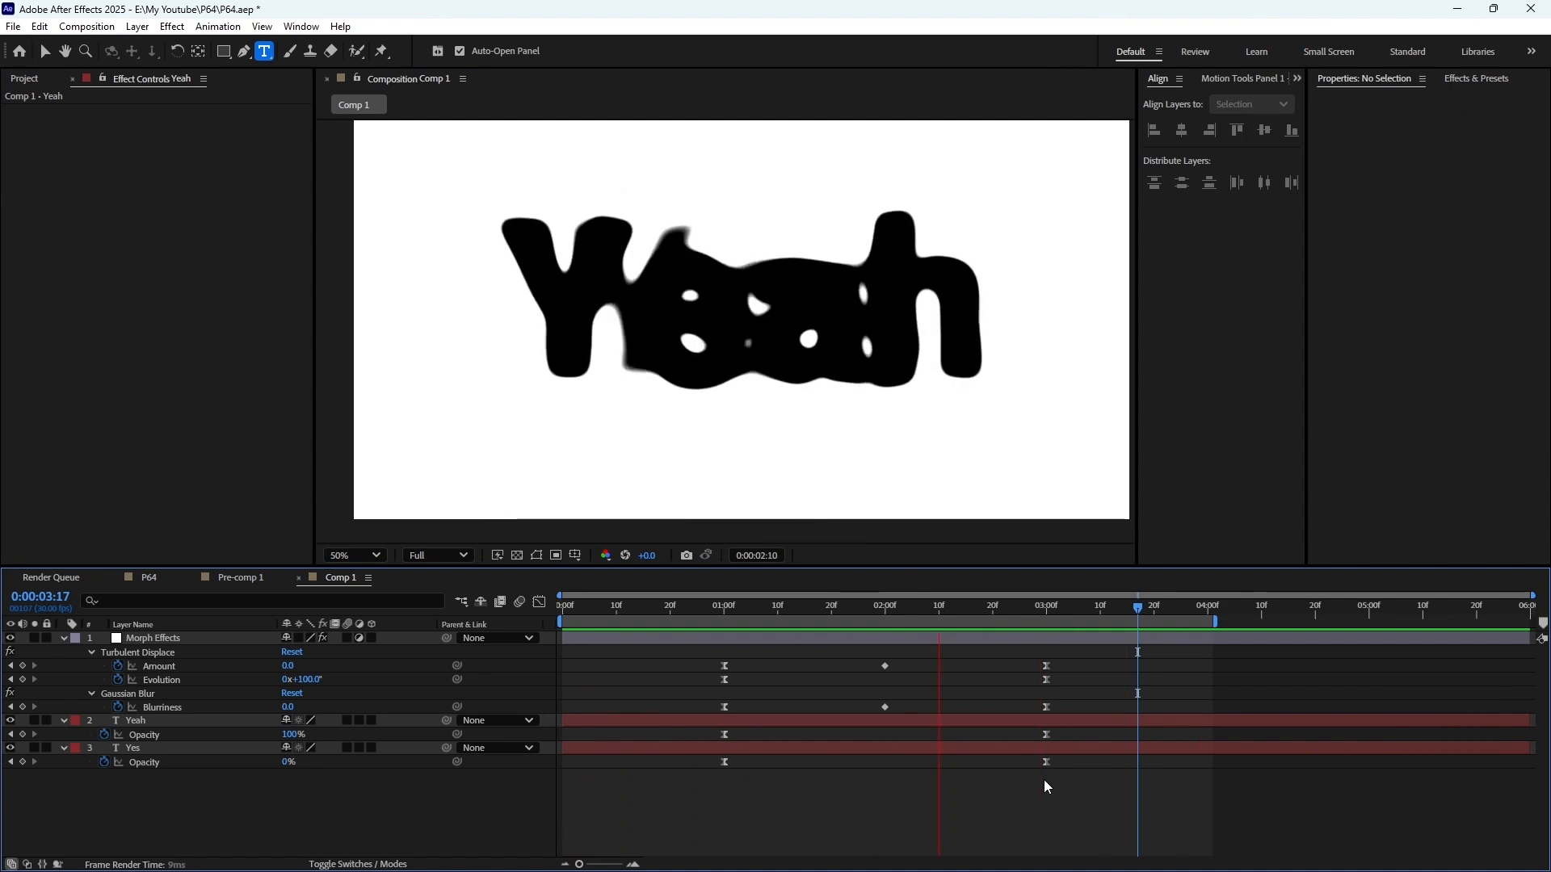
{"action": "key", "text": "space"}
Replace the text "Yeah" with "Longer" and check its morph from "Yes" in playback and at 1:19
{"action": "left_click", "coordinate": [681, 282]}
{"action": "double_click", "coordinate": [681, 282]}
{"action": "type", "text": "L"}
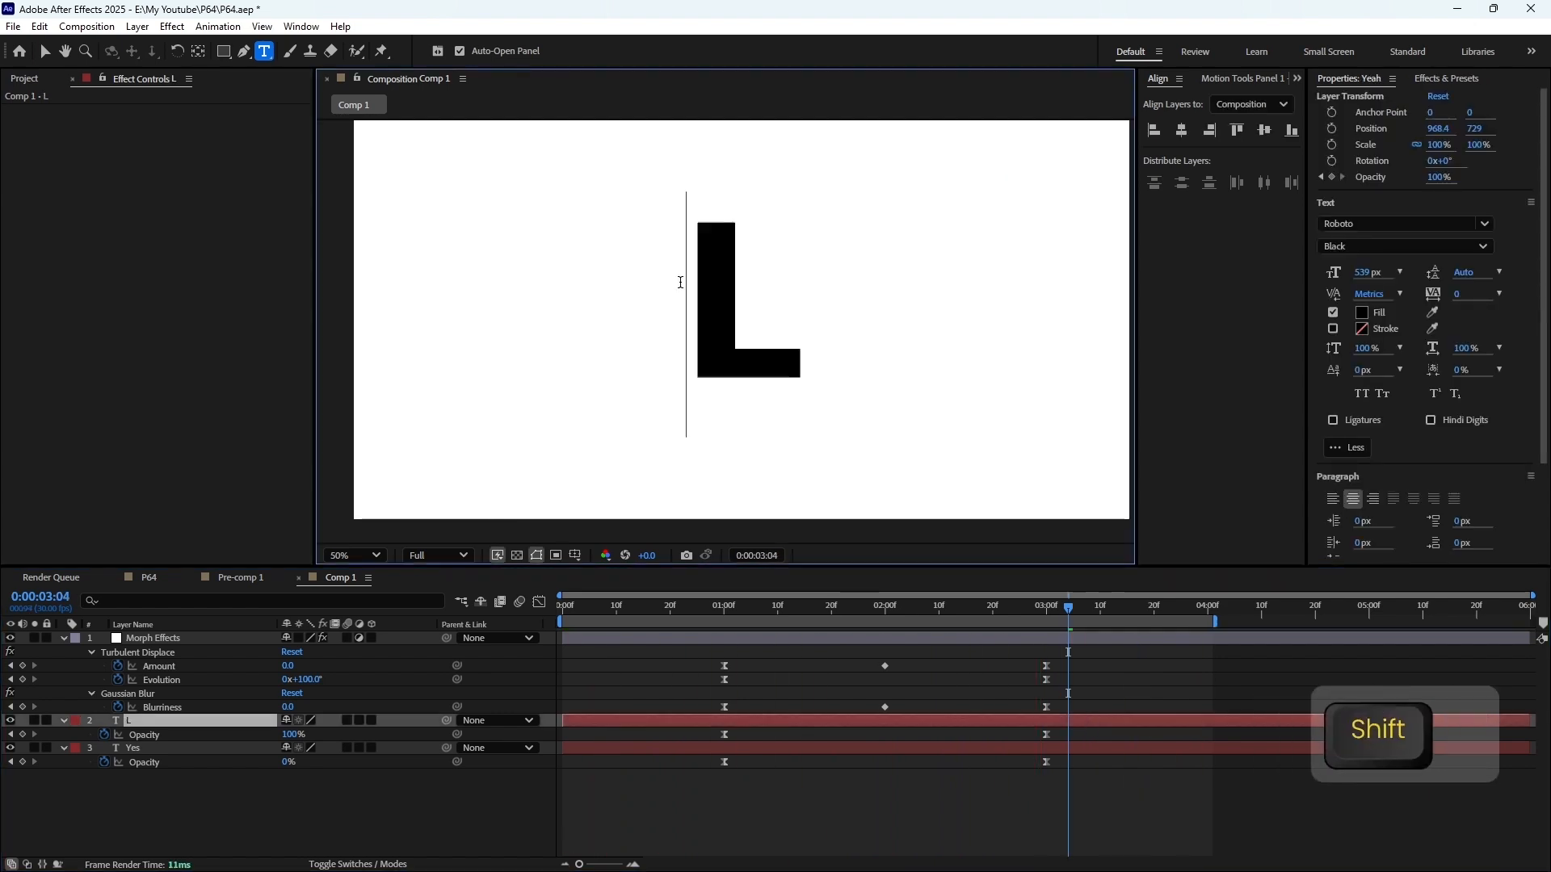
{"action": "type", "text": "onger"}
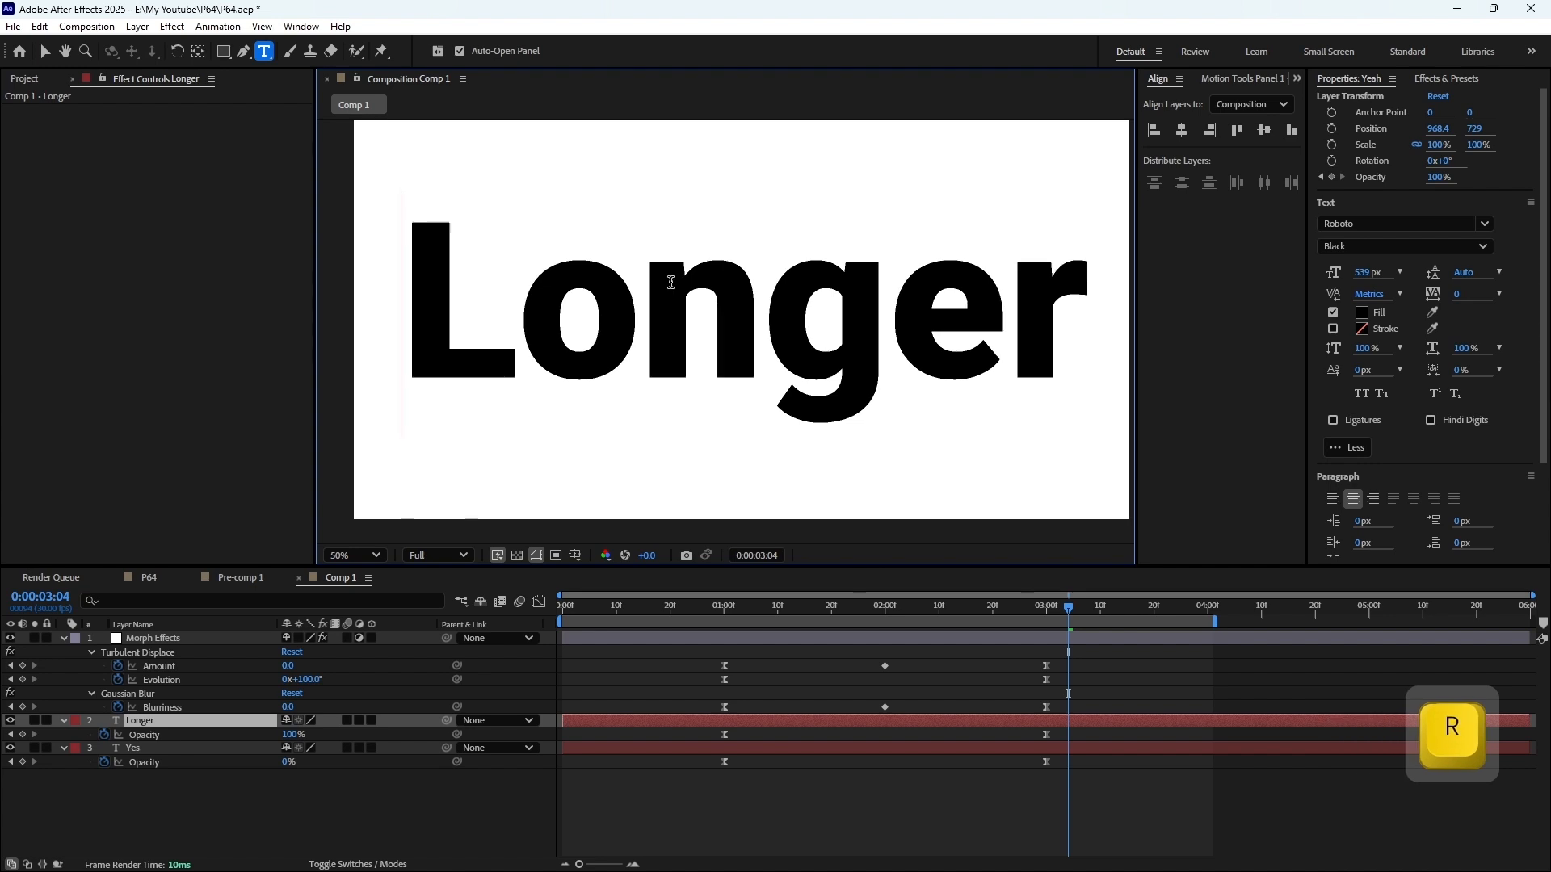
{"action": "left_click", "coordinate": [1009, 761]}
{"action": "key", "text": "KP_0"}
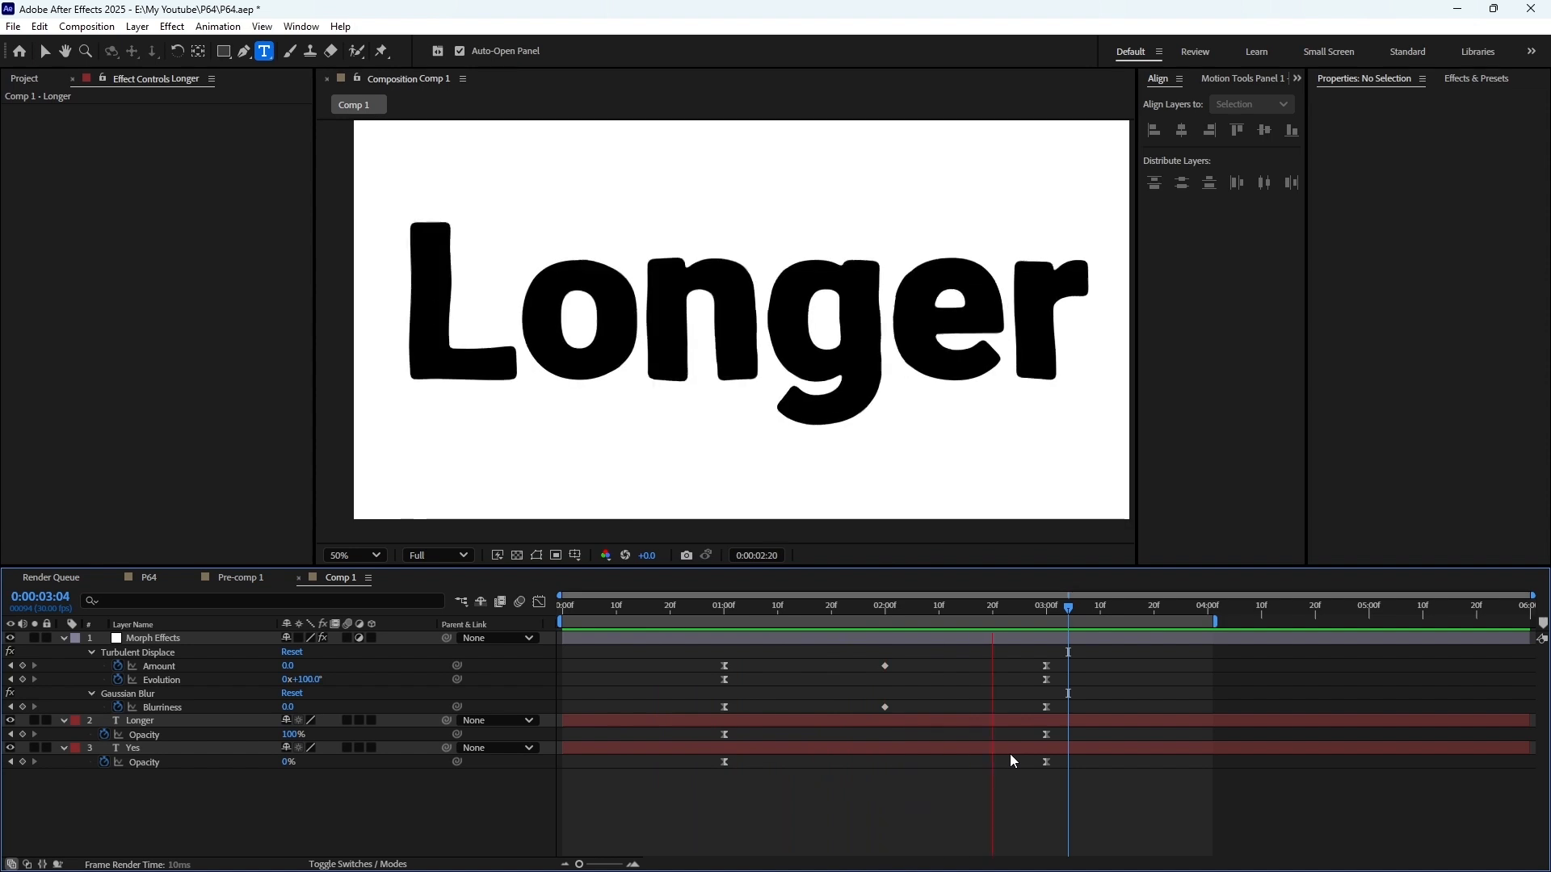
{"action": "left_click", "coordinate": [825, 608]}
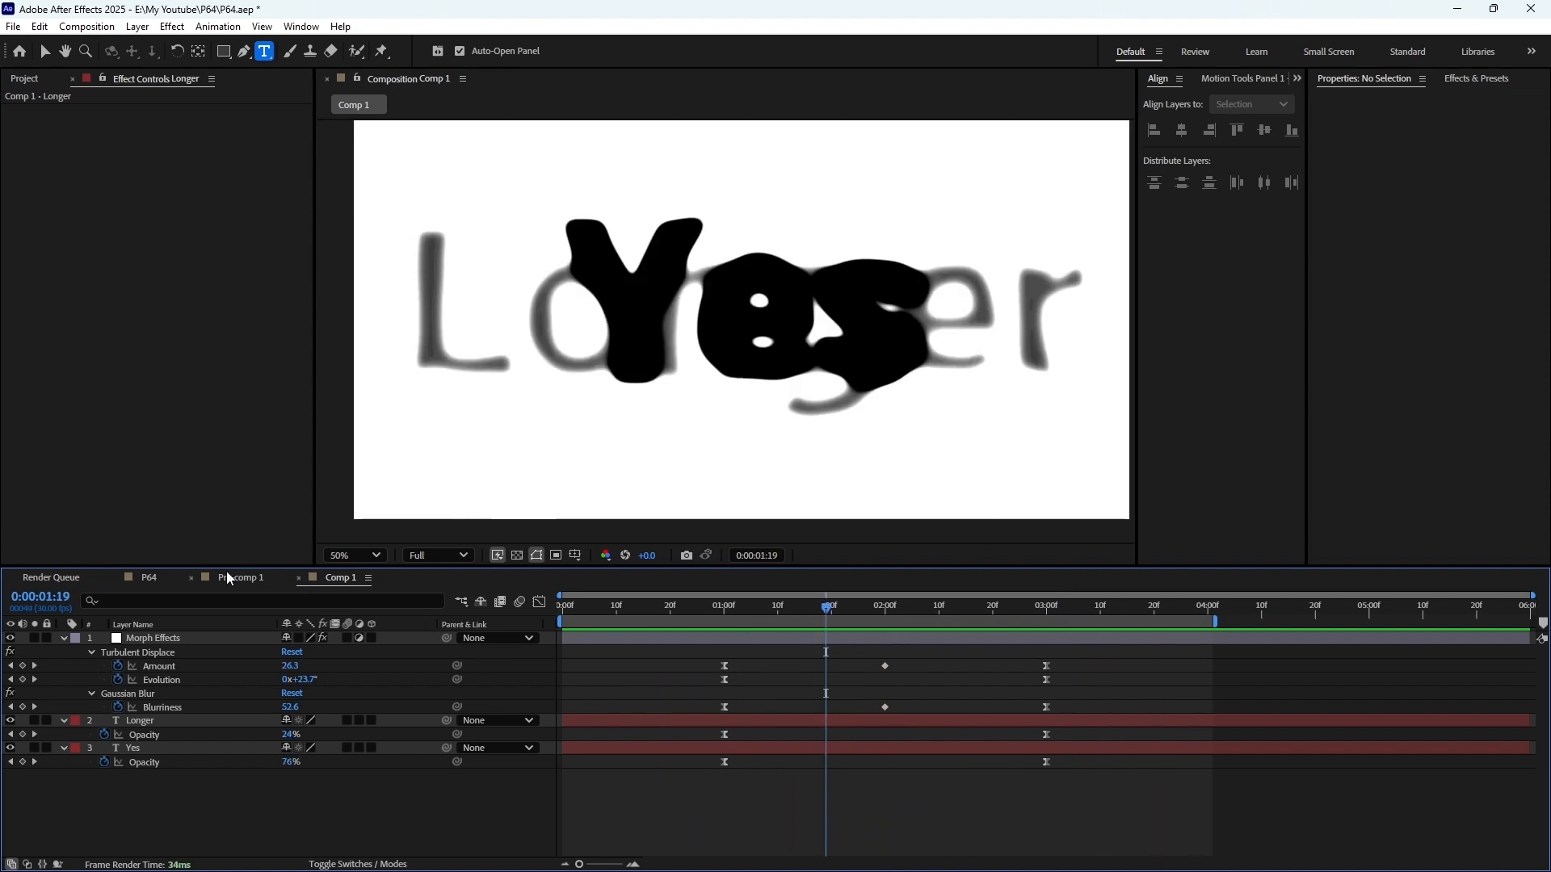
Open the P64 composition, collapse the Black Solid 1 layer's properties and preview the finished CLASSIC to MODERN morph
{"action": "left_click", "coordinate": [148, 578]}
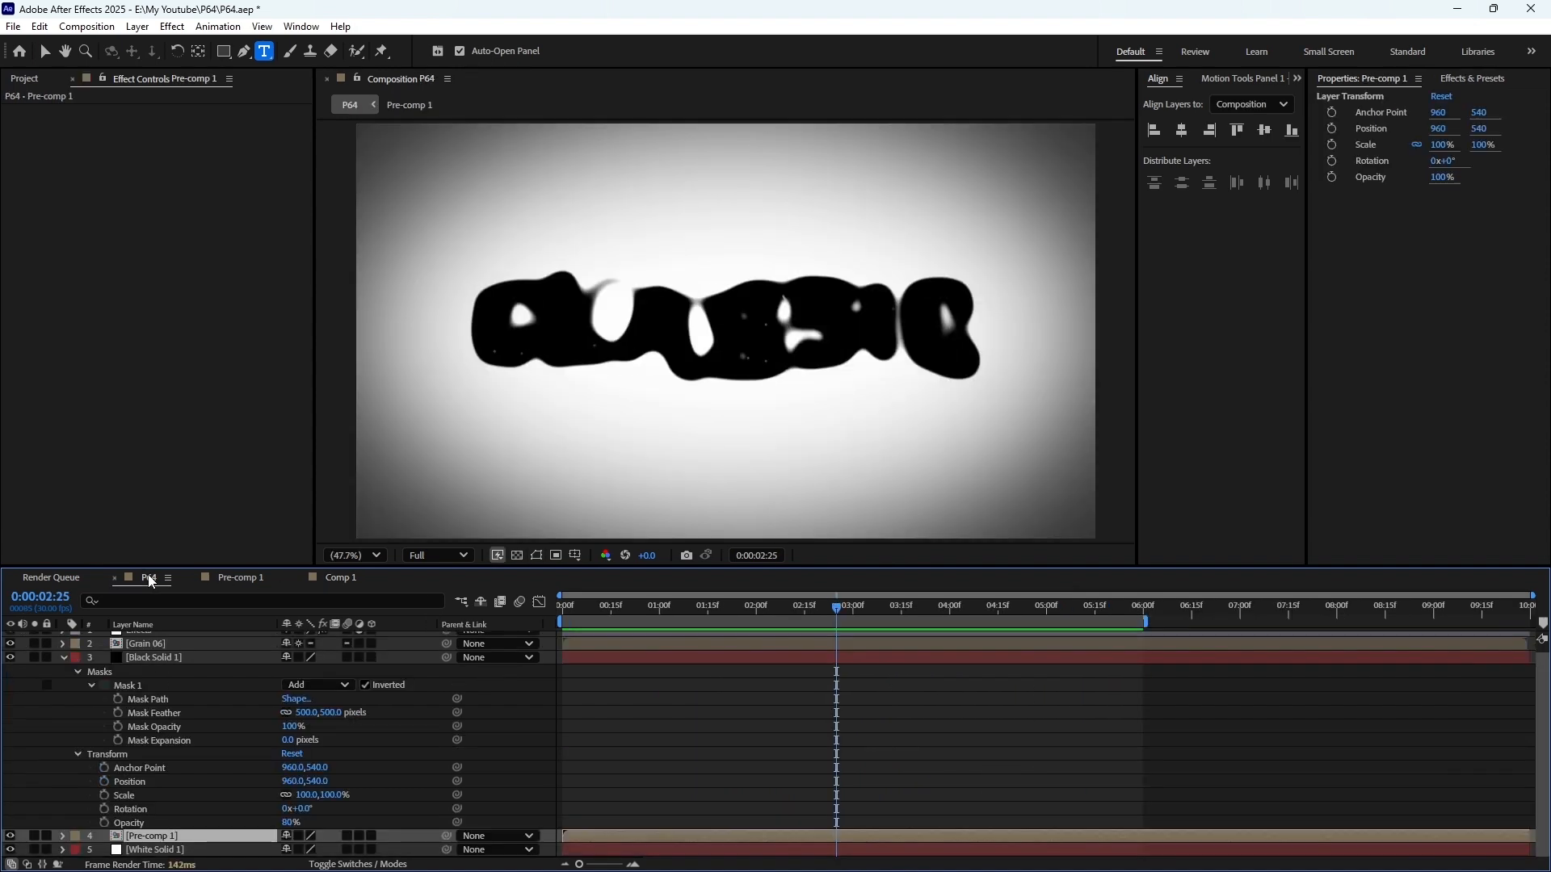
{"action": "left_click_drag", "start_coordinate": [842, 617], "coordinate": [931, 627]}
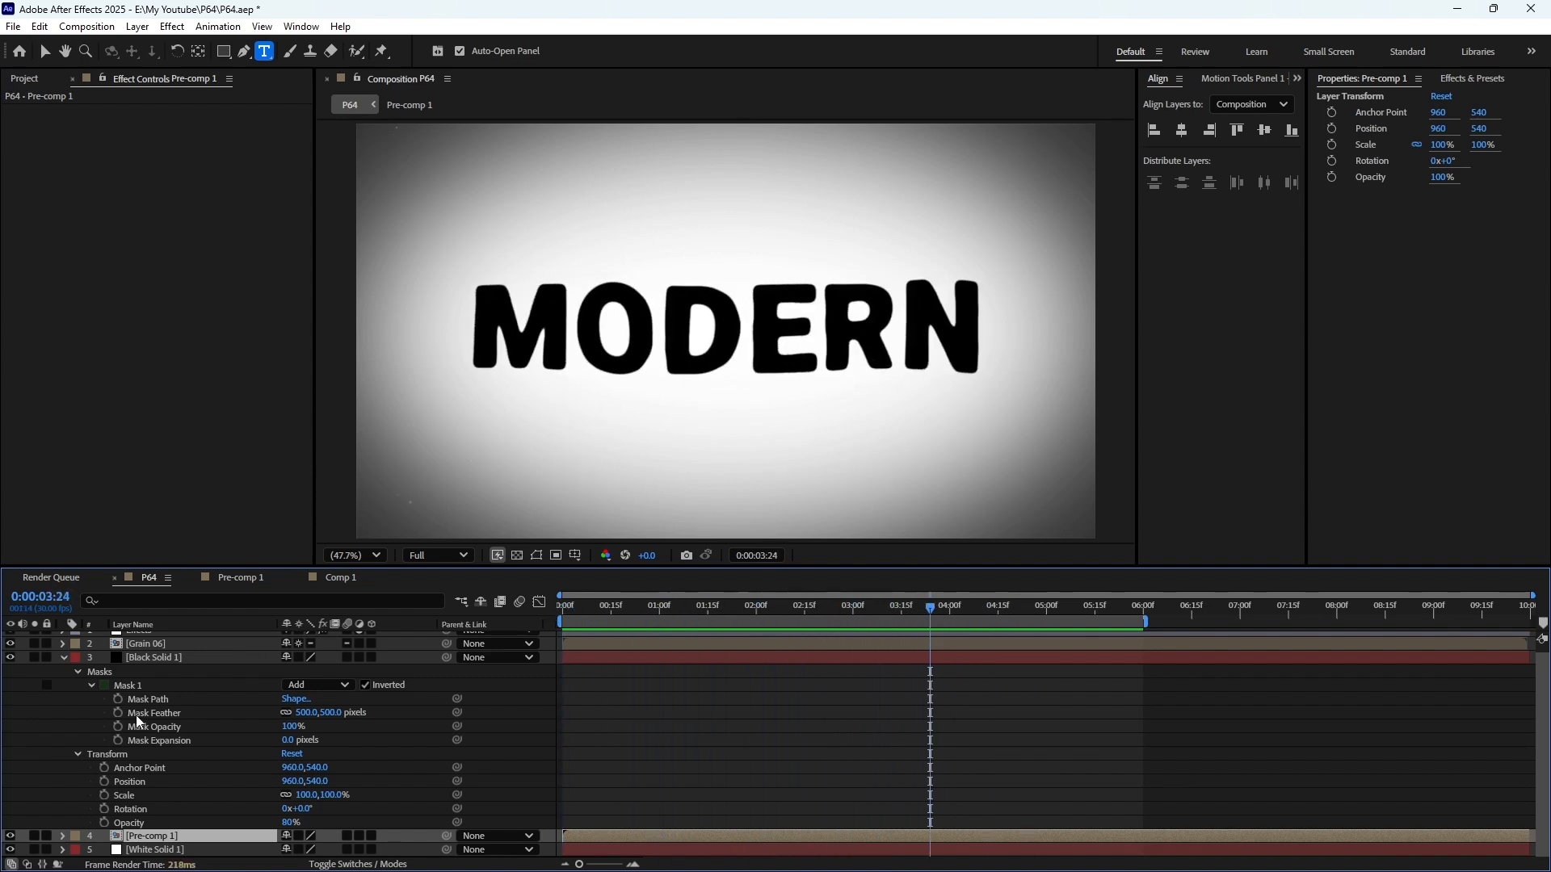
{"action": "left_click", "coordinate": [63, 658]}
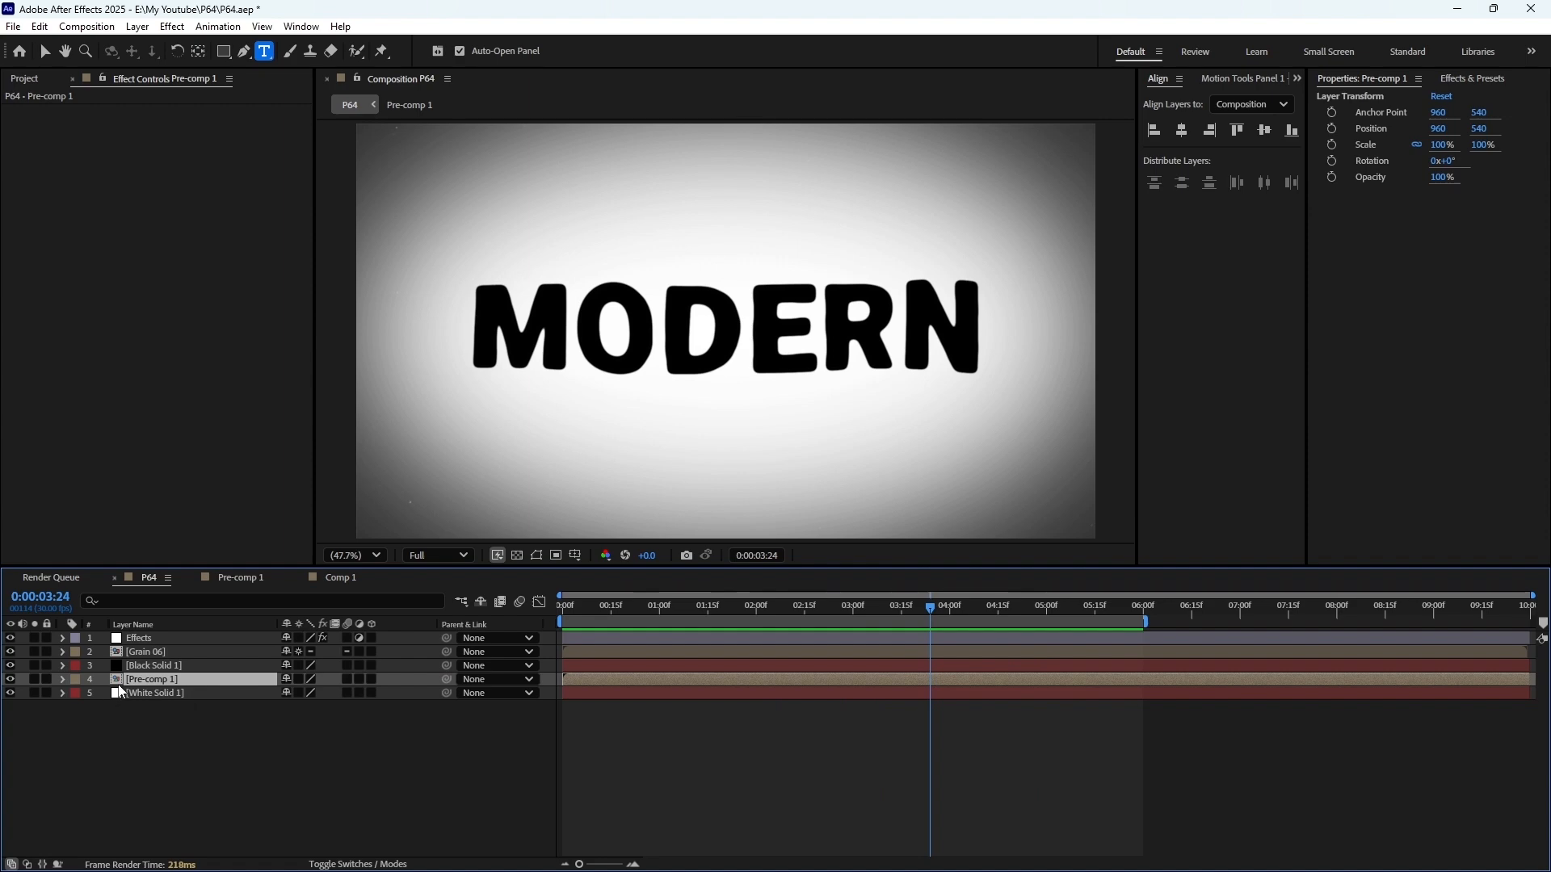
{"action": "key", "text": "KP_0"}
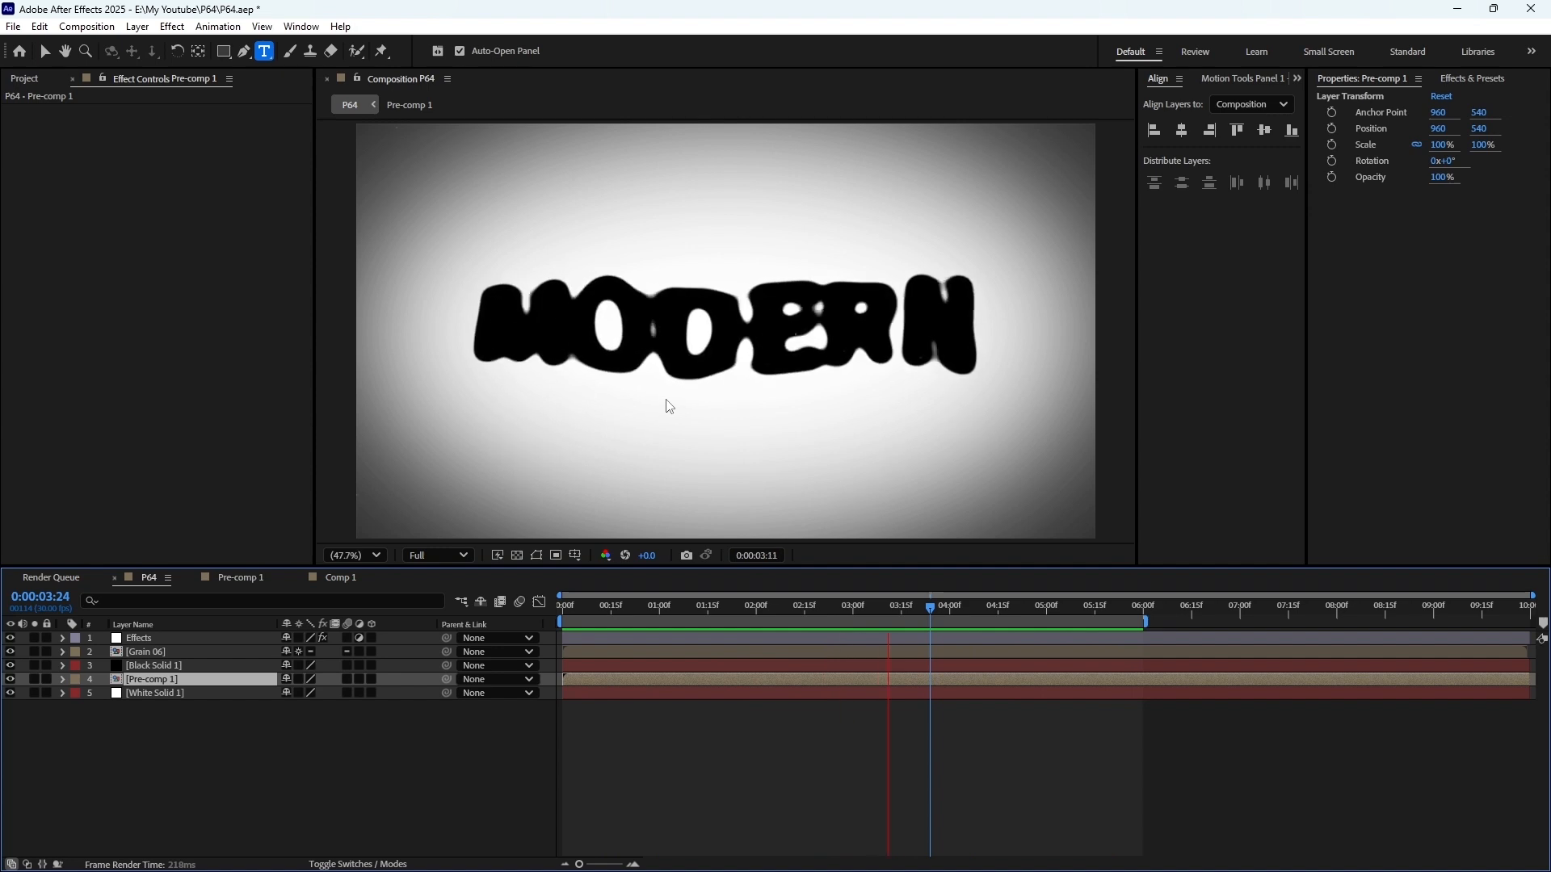
{"action": "key", "text": "space"}
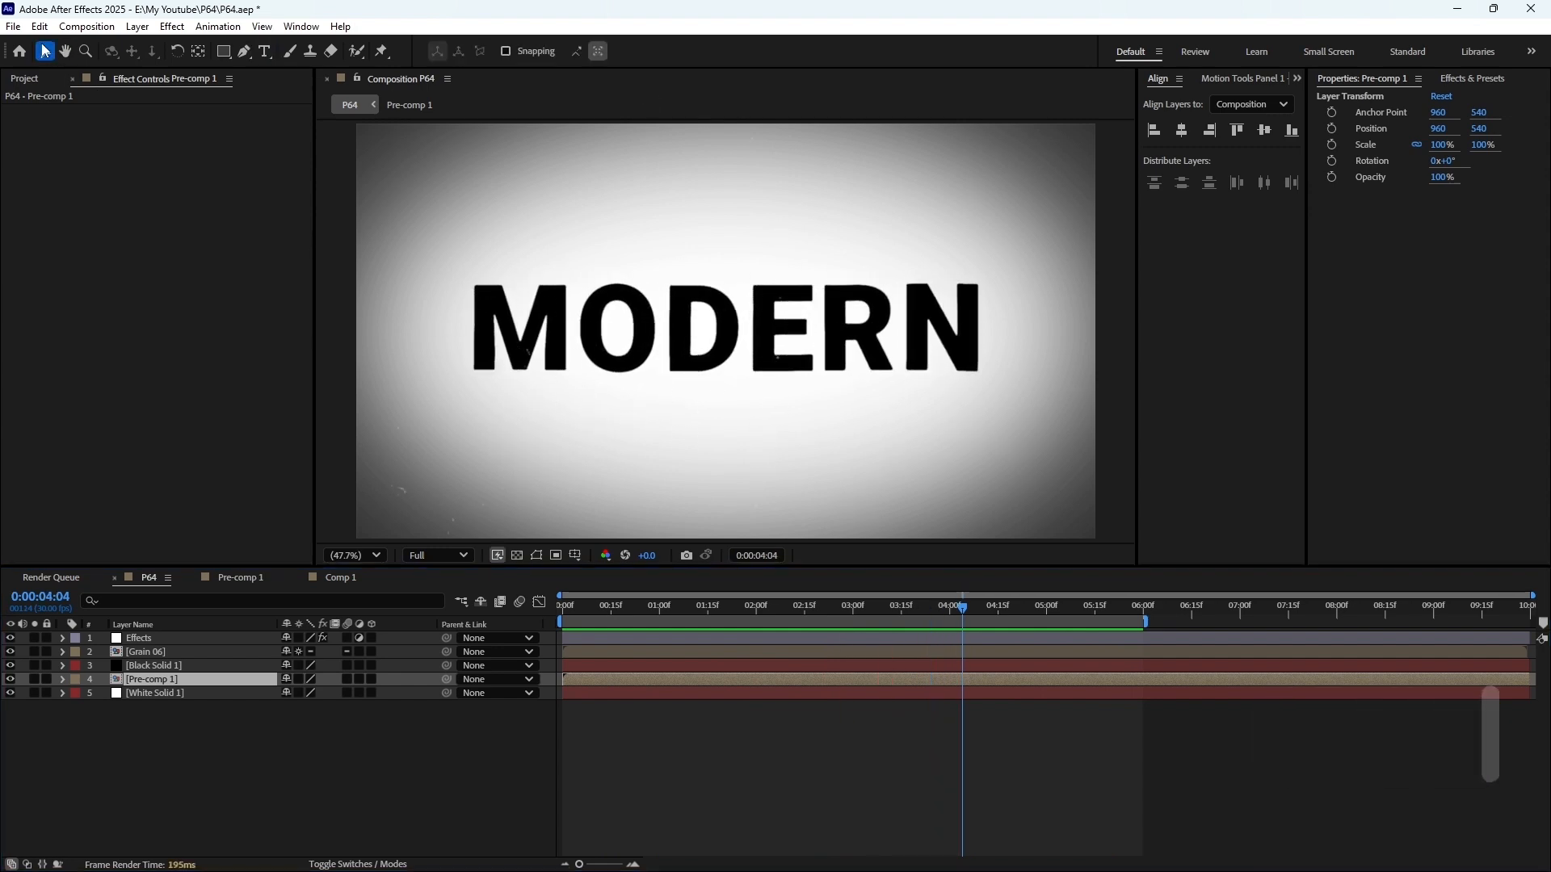
Hide the four layers above White Solid 1 to examine the background, and show Pre-comp 1 again
{"action": "left_click", "coordinate": [44, 51]}
{"action": "left_click_drag", "start_coordinate": [11, 639], "coordinate": [10, 681]}
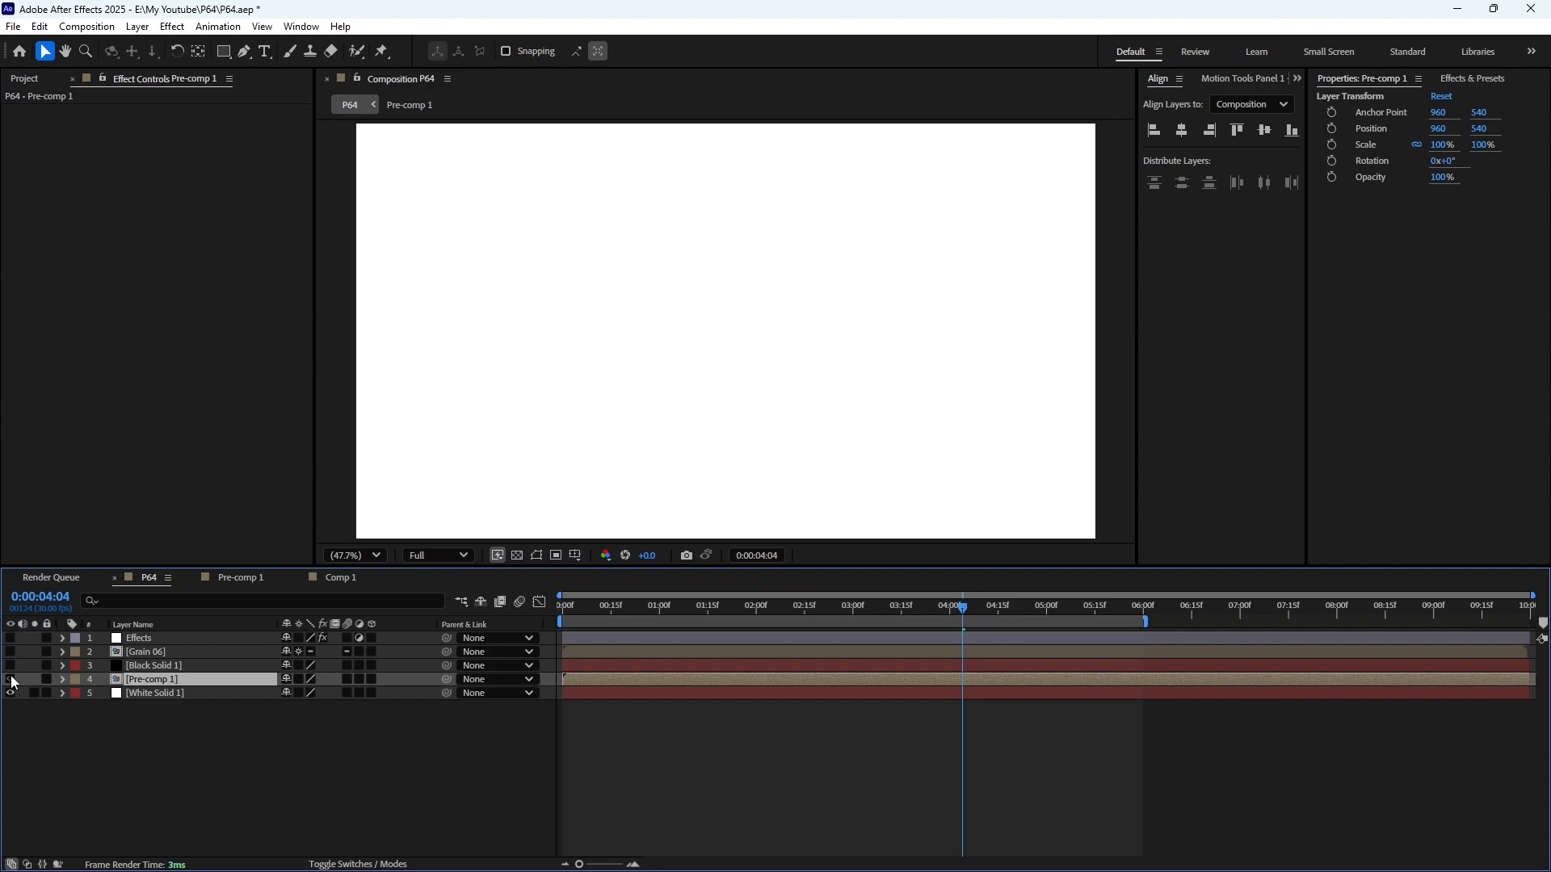
{"action": "left_click", "coordinate": [161, 692]}
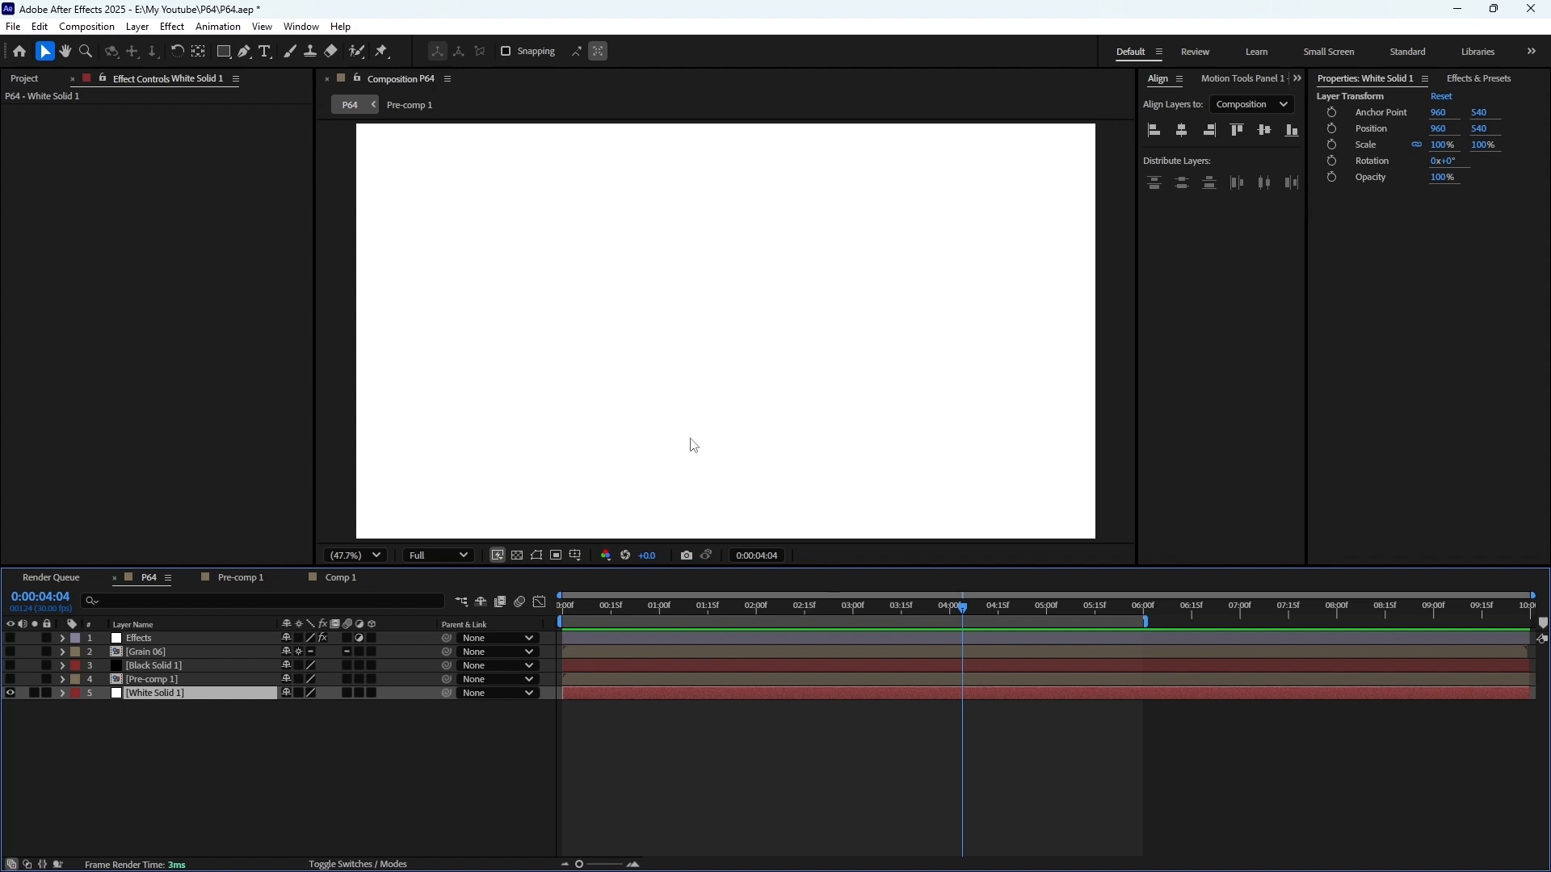
{"action": "left_click", "coordinate": [19, 681]}
{"action": "left_click", "coordinate": [10, 679]}
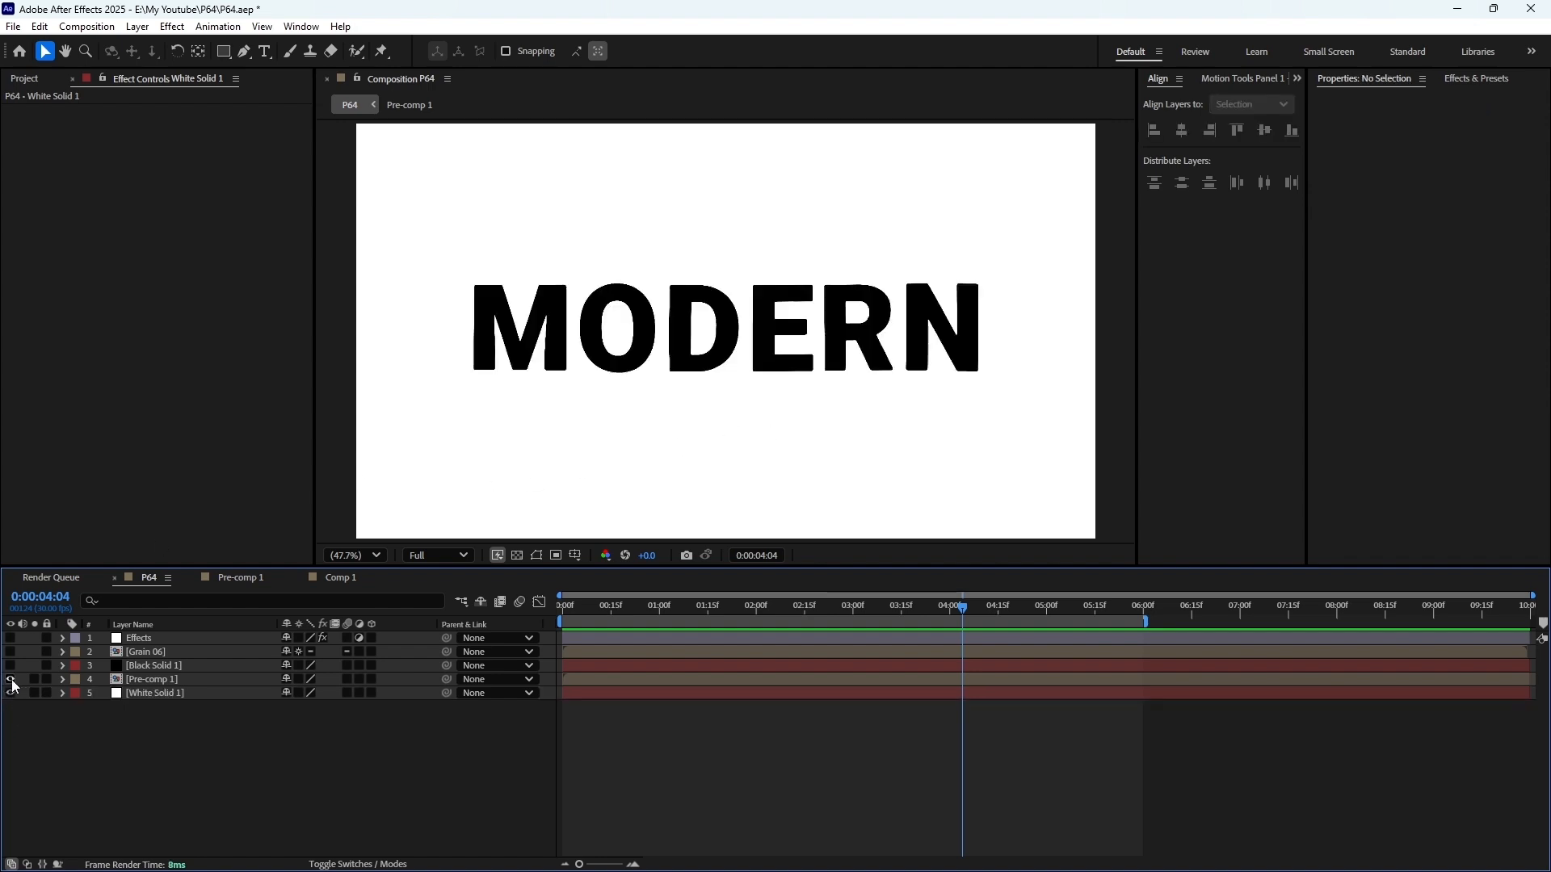
Show the Black Solid 1 vignette and the Grain 06 overlay again, and preview the composition
{"action": "left_click", "coordinate": [10, 667]}
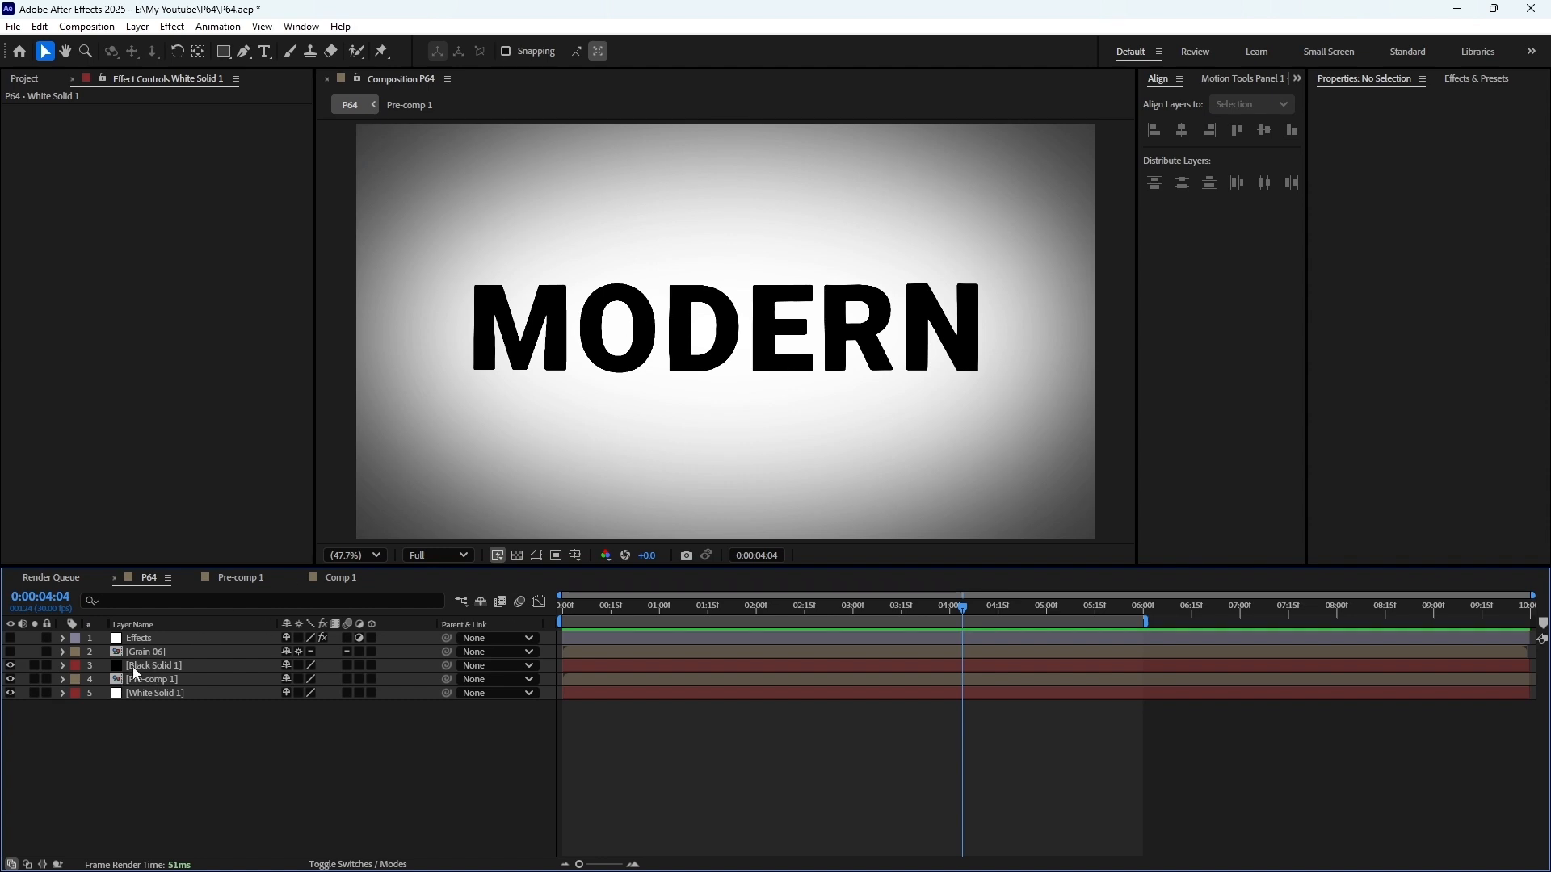
{"action": "left_click", "coordinate": [132, 666]}
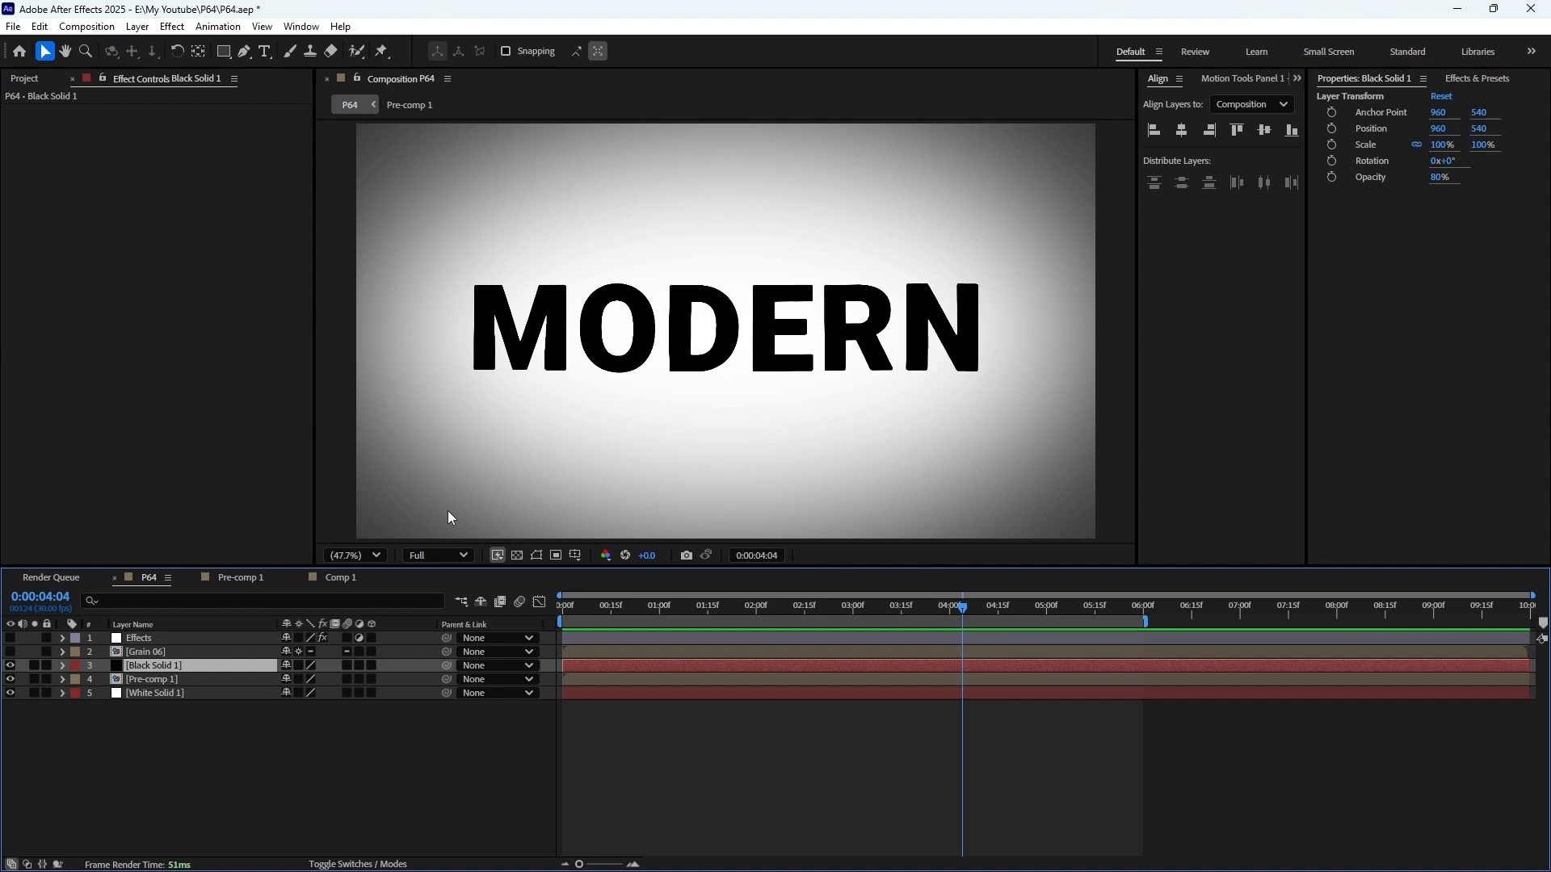
{"action": "left_click", "coordinate": [149, 656]}
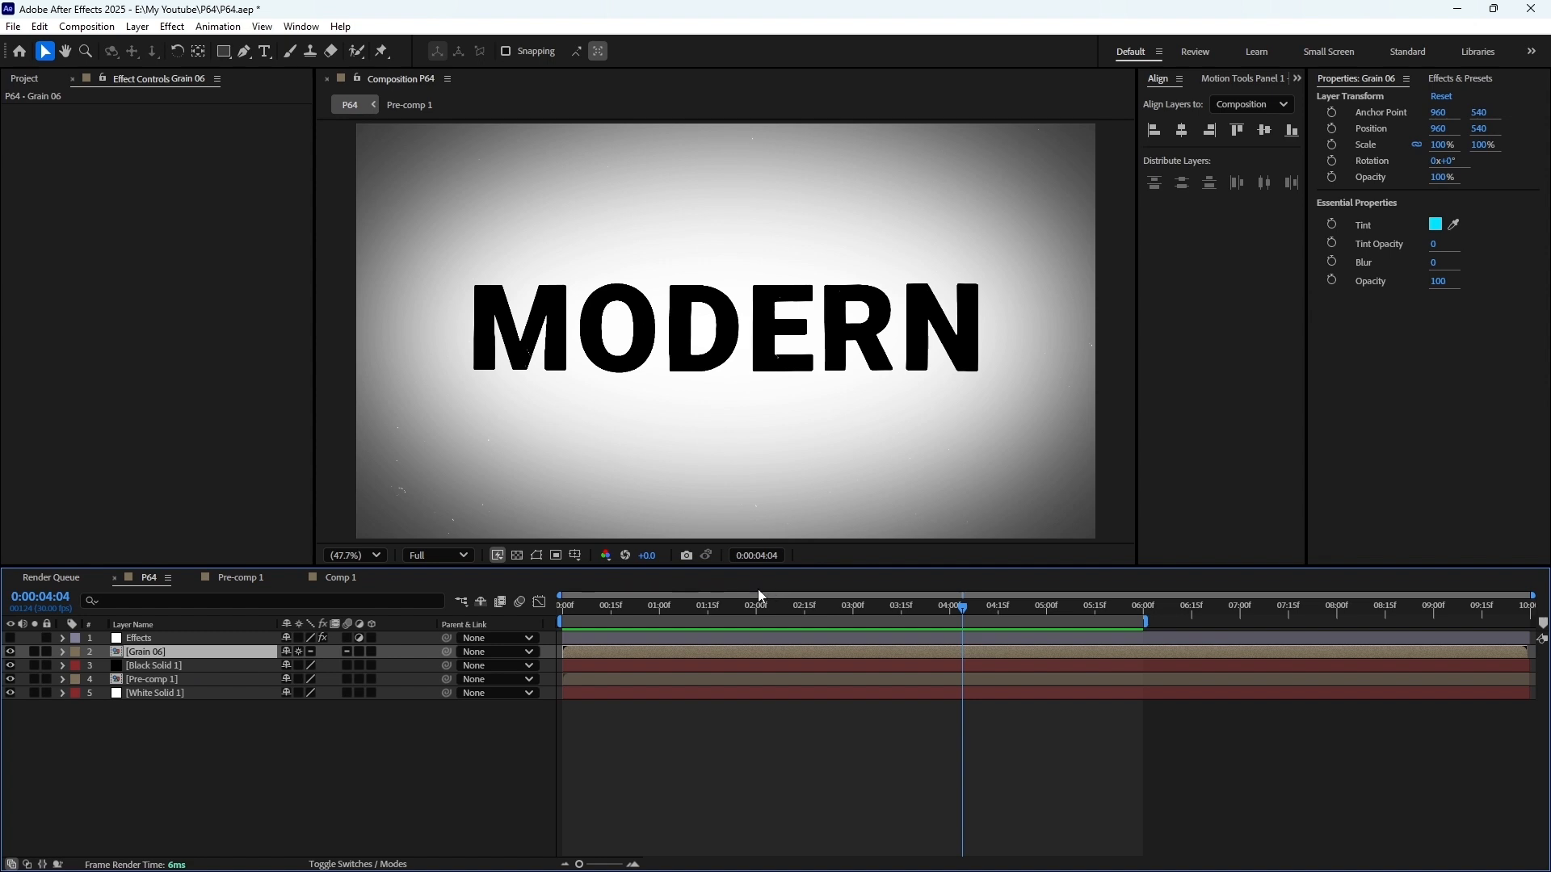
{"action": "key", "text": "KP_0"}
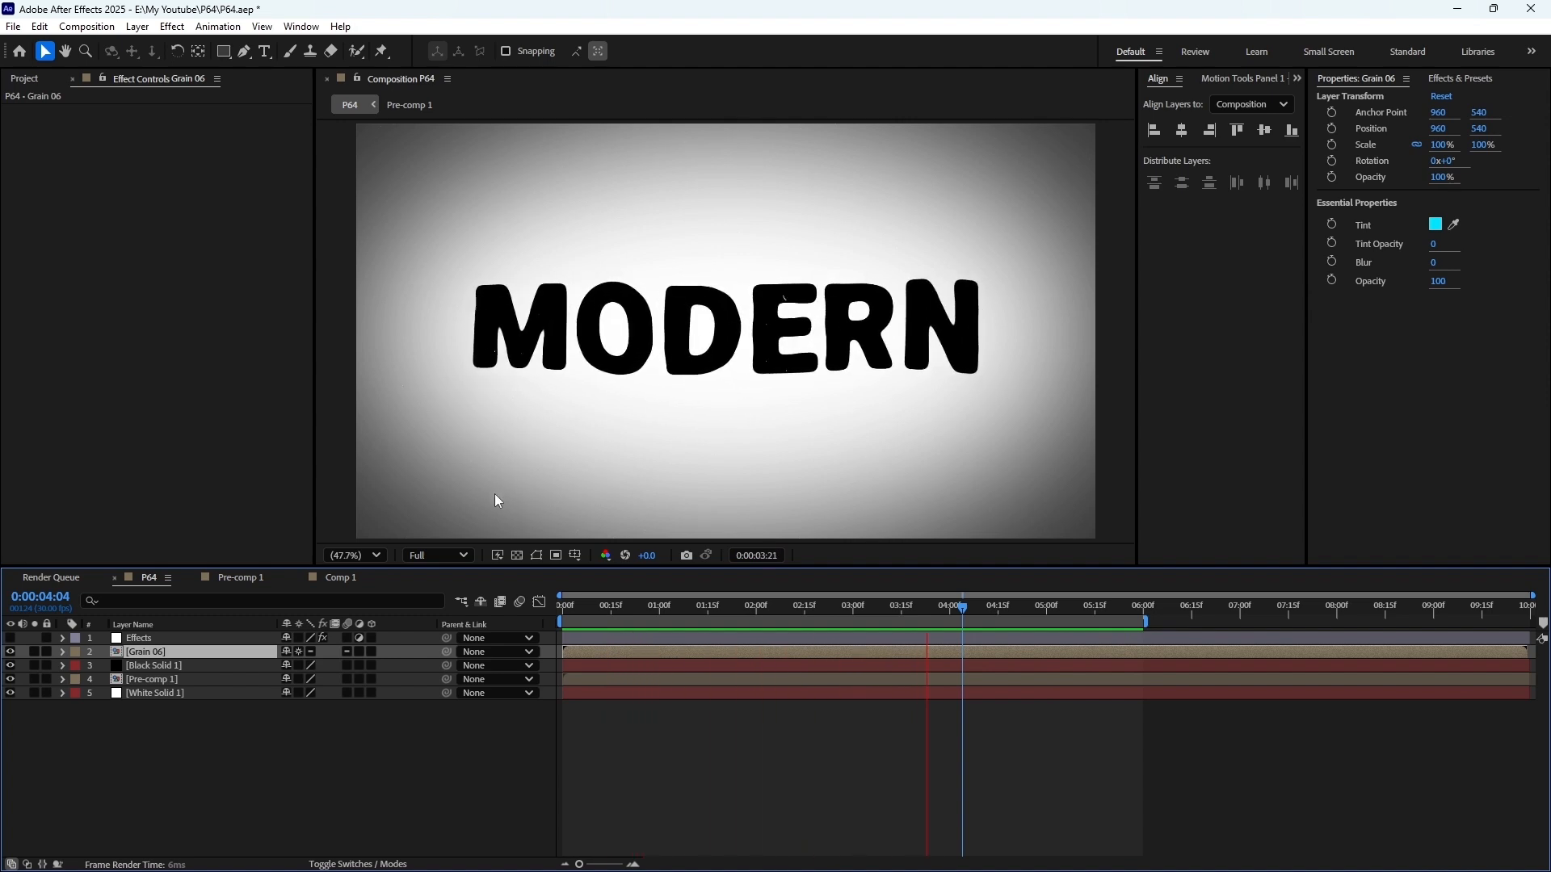
Show the Effects adjustment layer again and examine its effect settings down to Invert and Curves
{"action": "left_click", "coordinate": [9, 638]}
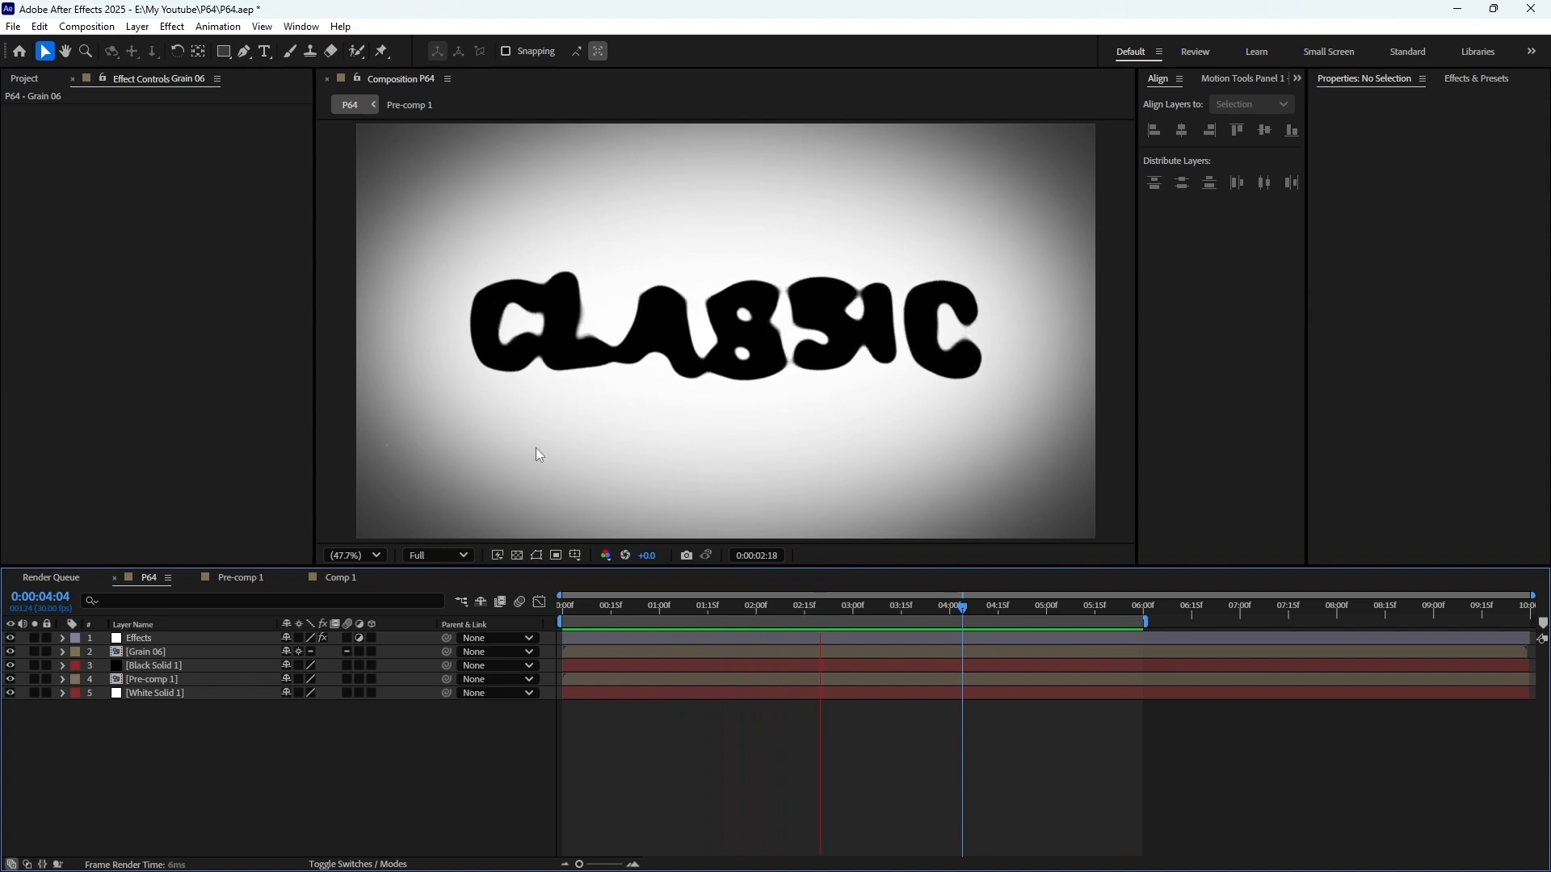
{"action": "left_click", "coordinate": [154, 638]}
{"action": "scroll", "coordinate": [133, 376], "scroll_direction": "down", "scroll_amount": 5}
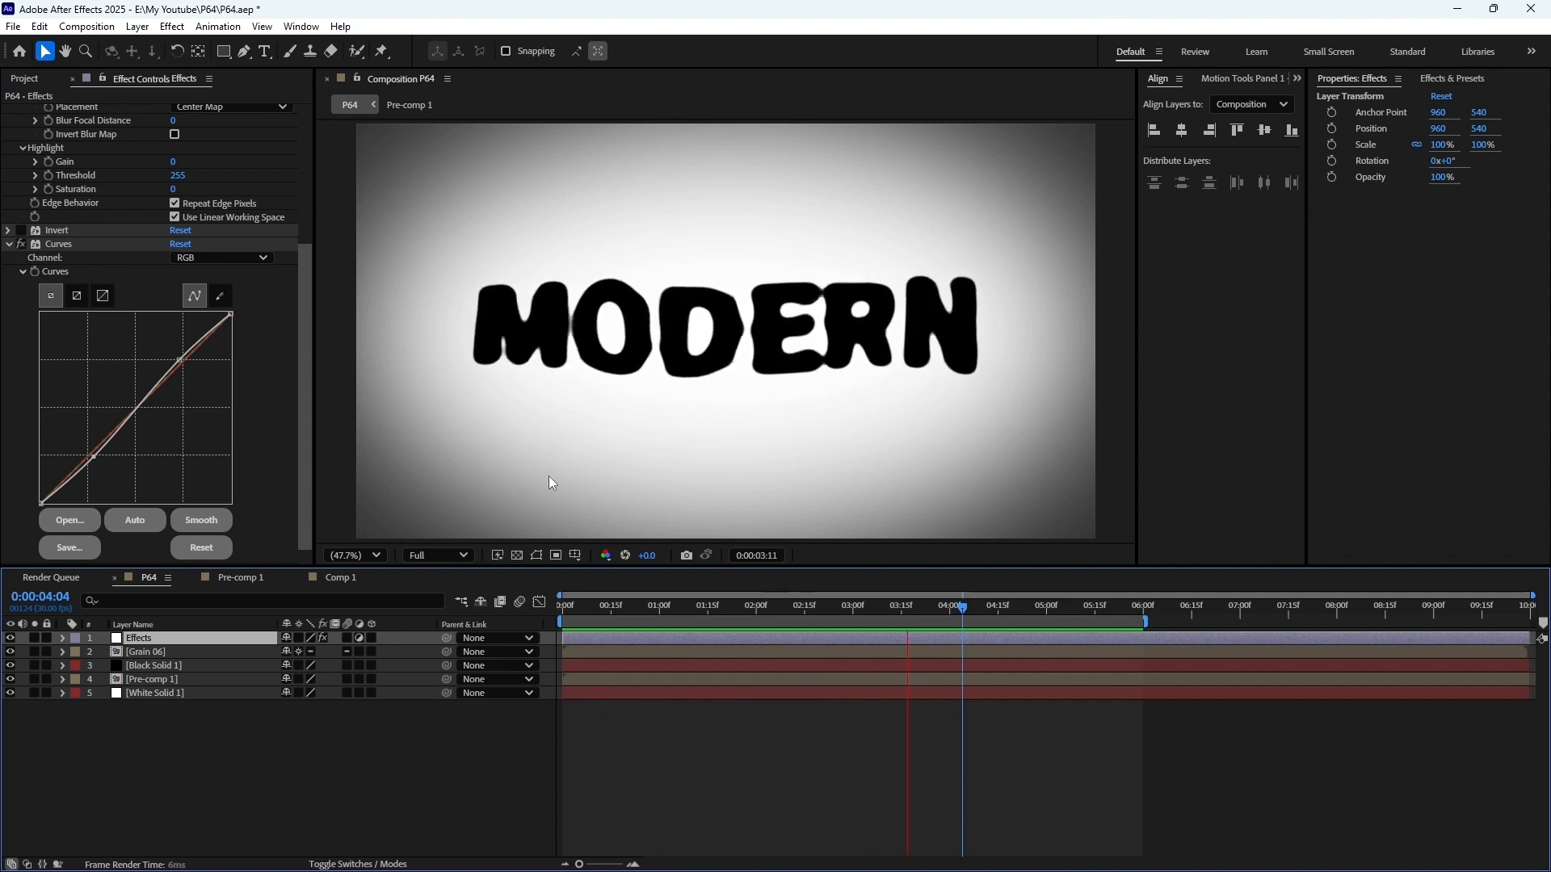
Enable Invert on the Effects layer to preview the inverted colors, and disable it again
{"action": "key", "text": "space"}
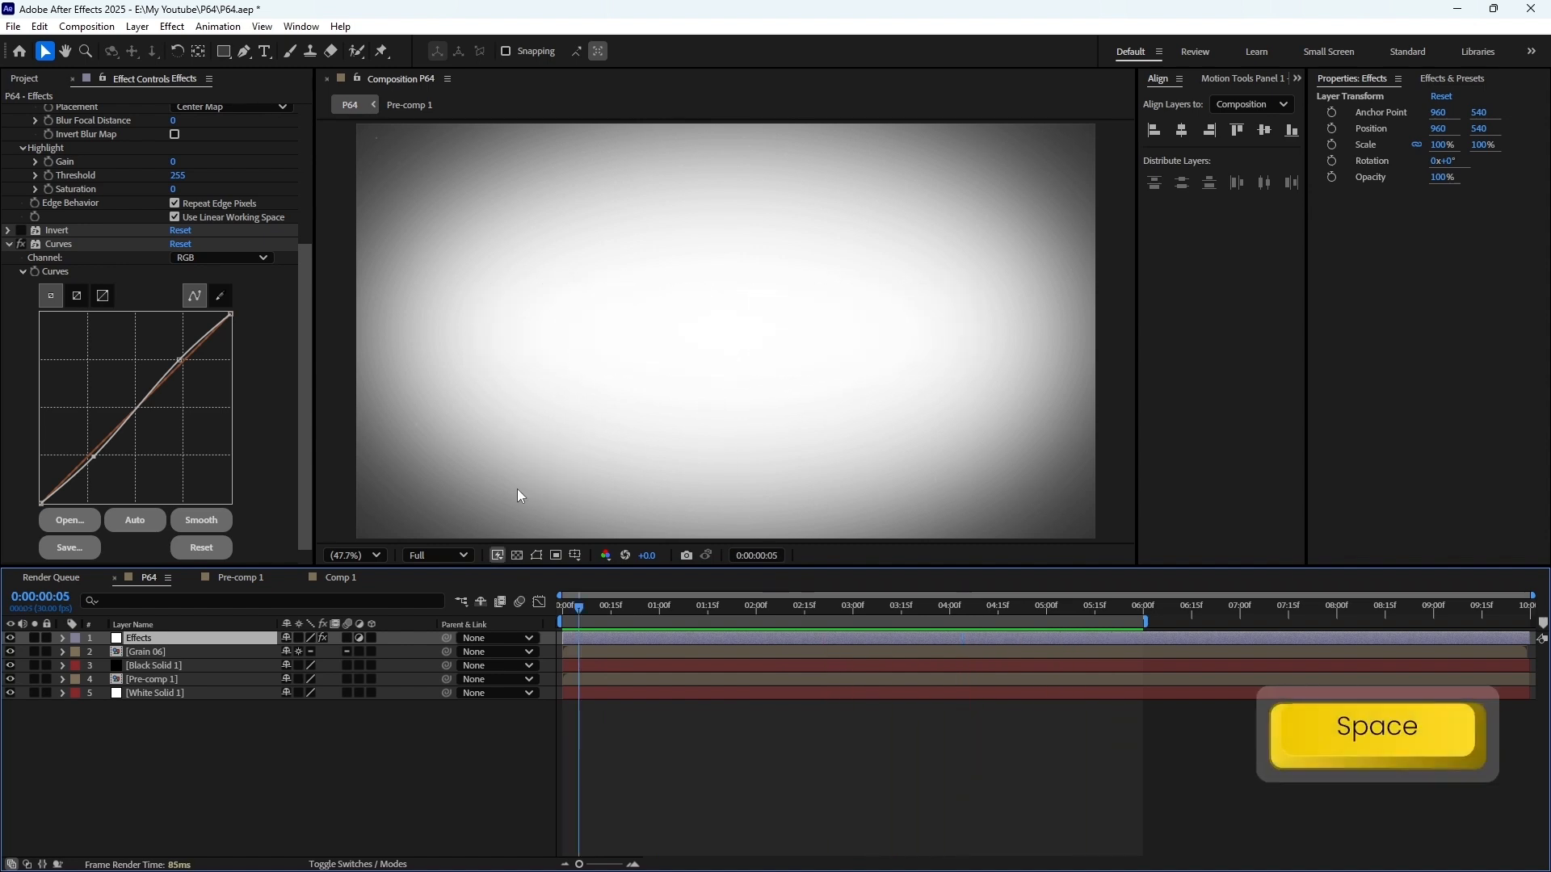
{"action": "left_click", "coordinate": [20, 231]}
{"action": "key", "text": "space"}
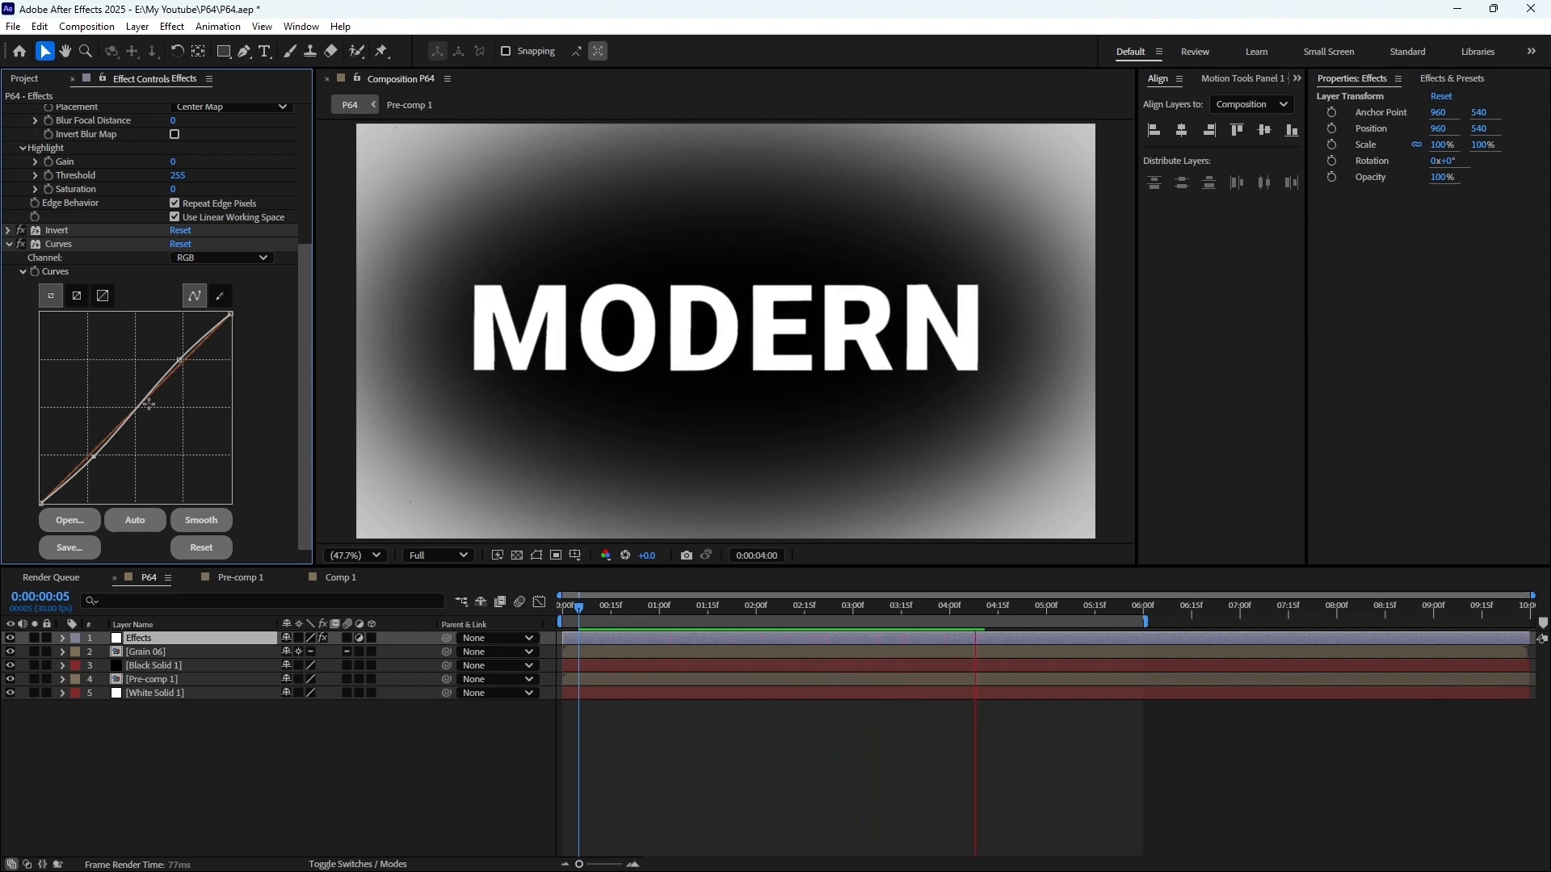
{"action": "left_click", "coordinate": [21, 231]}
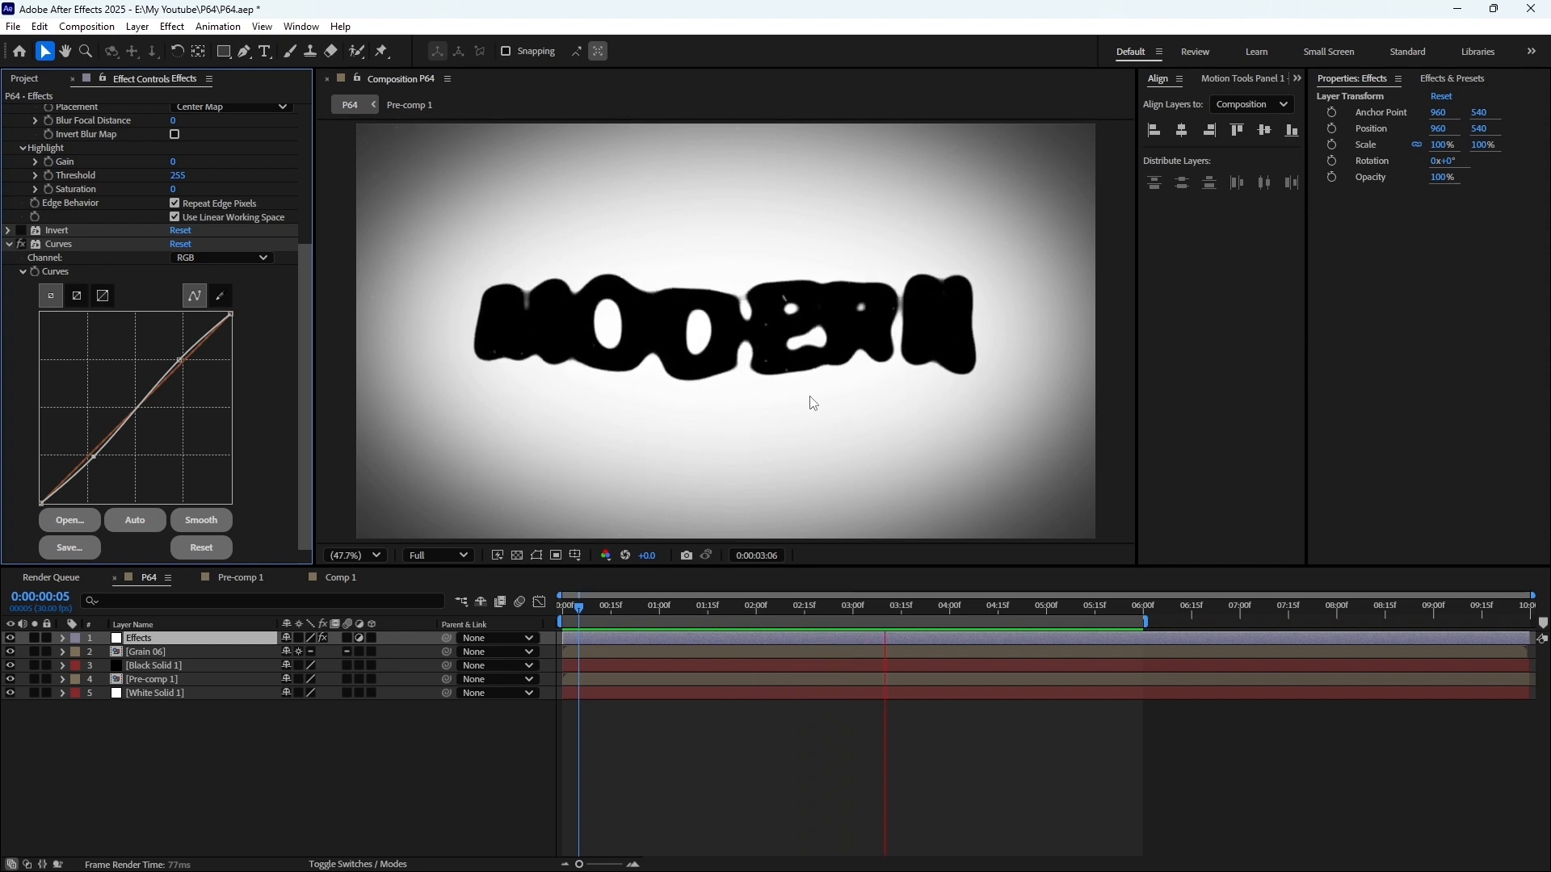